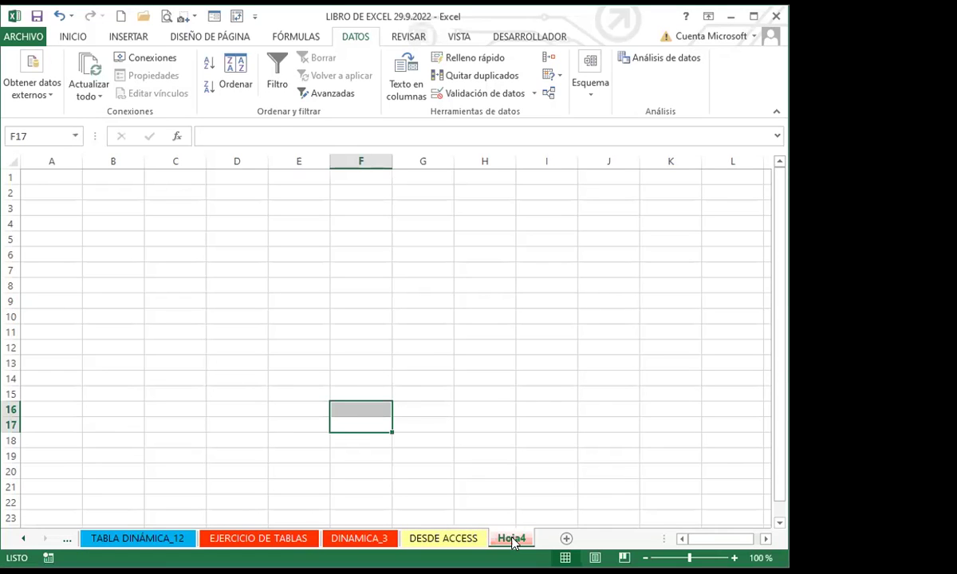
# Step: Delete the Hoja4 sheet and go to the first data table on the EJERCICIO DE TABLAS sheet
pyautogui.rightClick(511, 540)
pyautogui.click(536, 374)
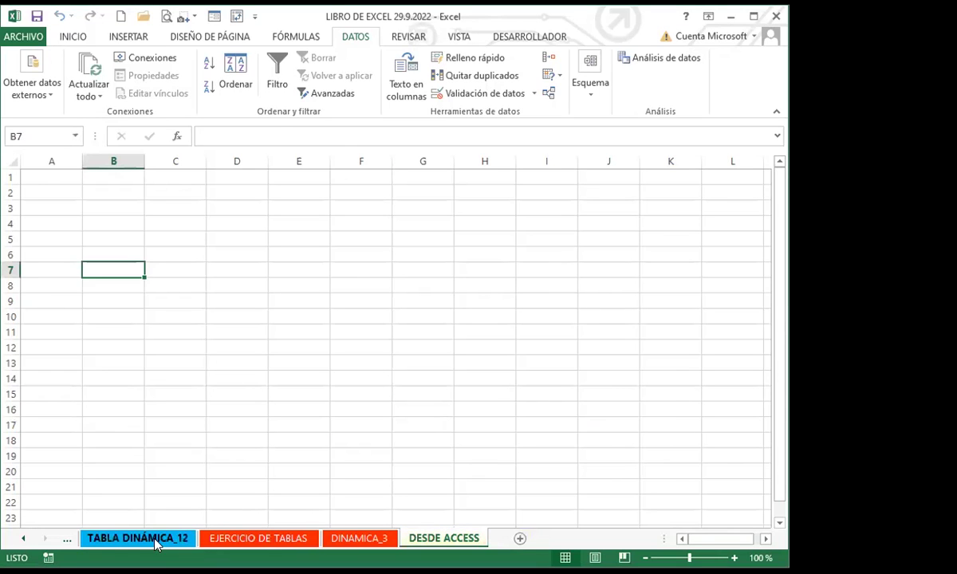
pyautogui.click(237, 537)
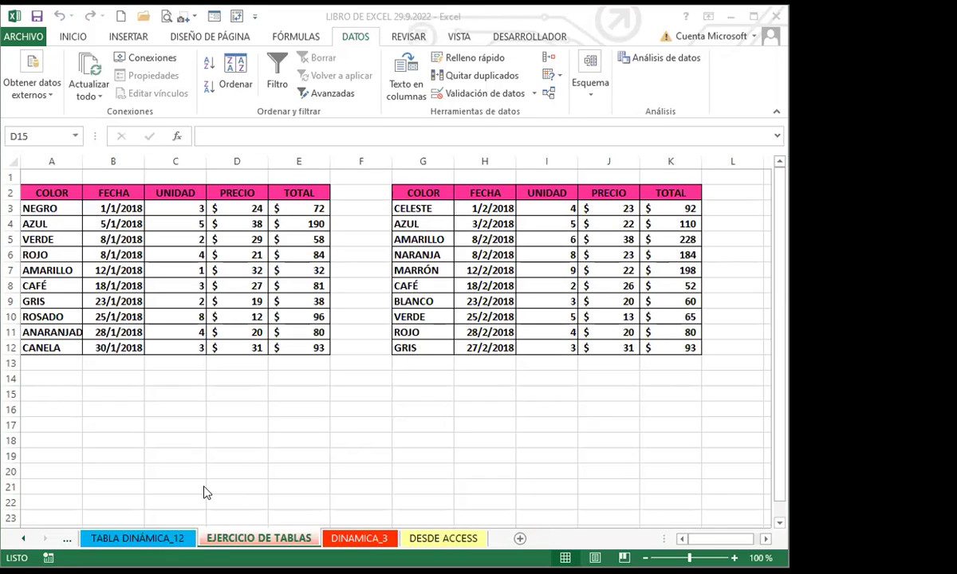
pyautogui.click(159, 219)
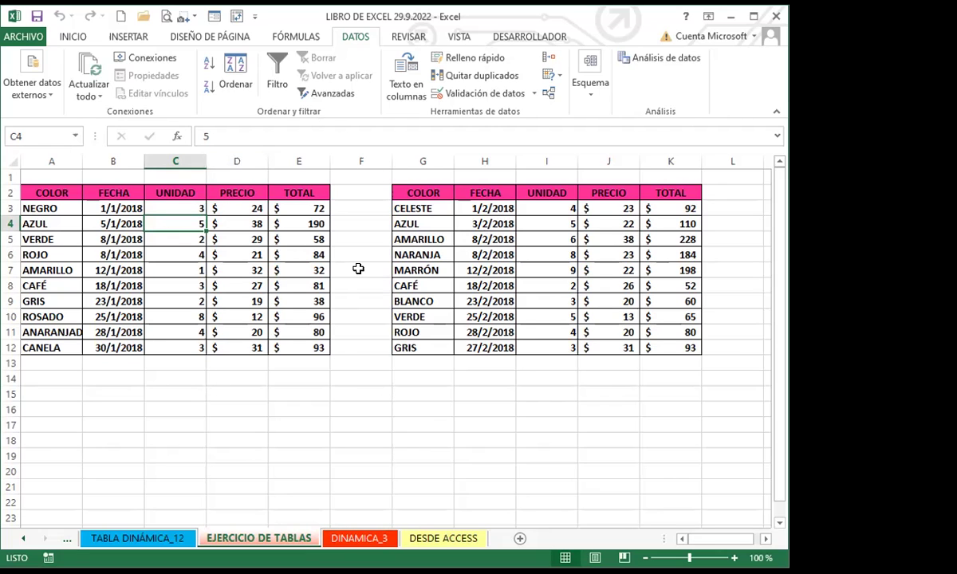
# Step: Examine the pivot table on the DINAMICA_3 sheet, including its page filter, column-label filter and TOTAL column
pyautogui.click(355, 538)
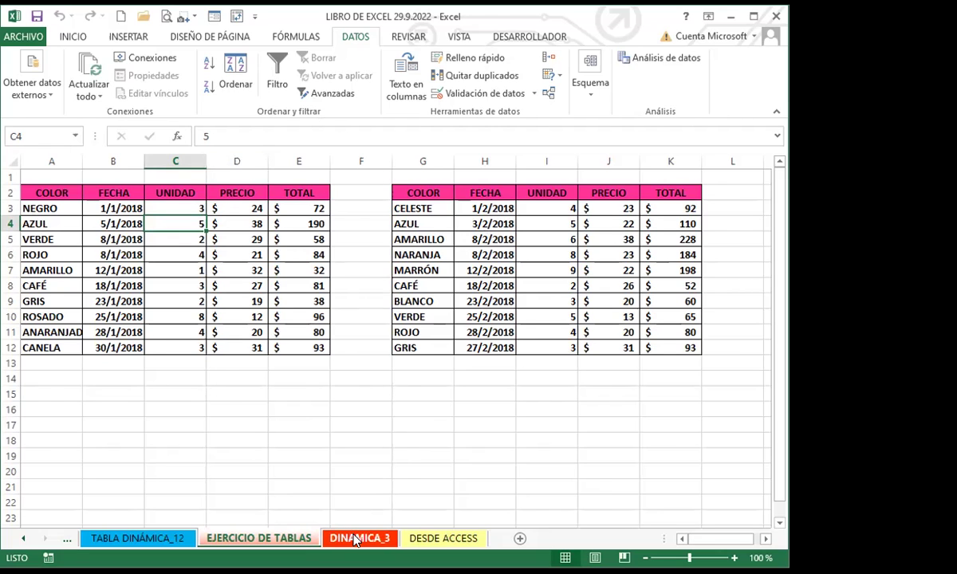
pyautogui.click(270, 300)
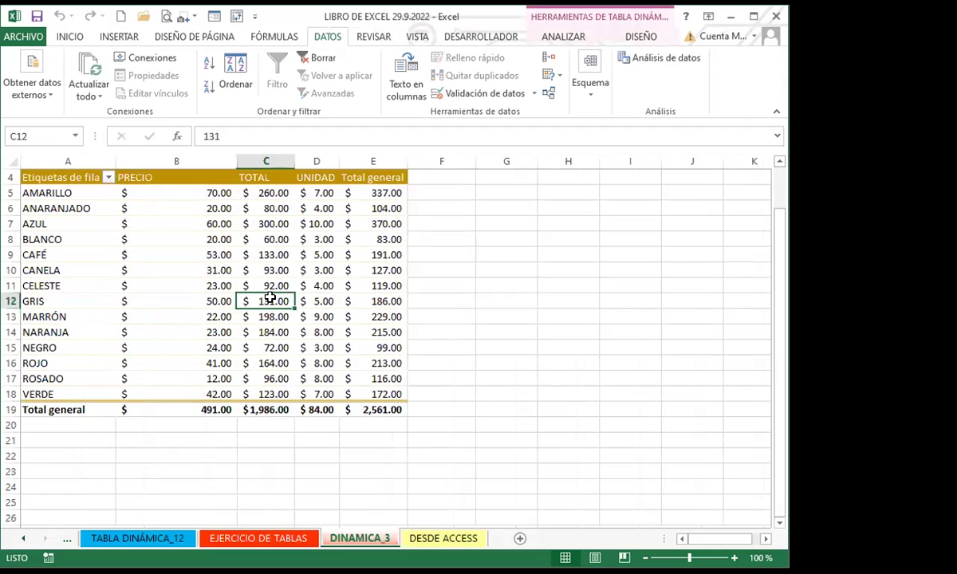
pyautogui.moveTo(270, 298)
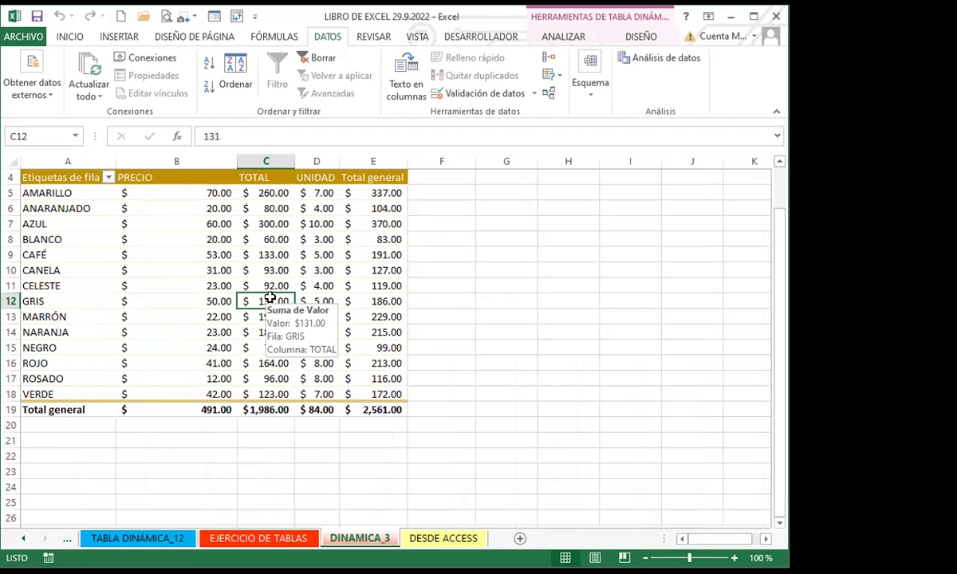
pyautogui.scroll(1, 224, 203)
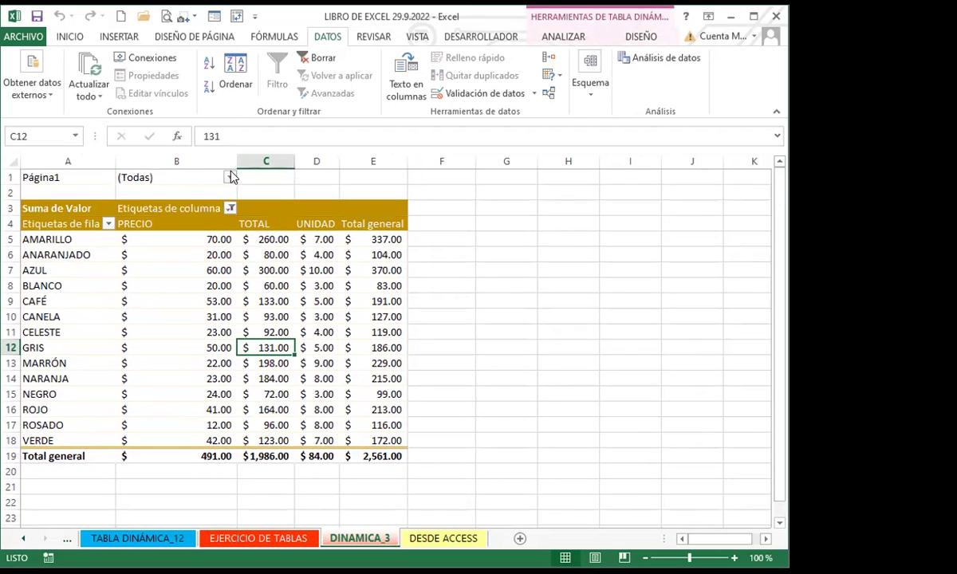
pyautogui.click(230, 177)
pyautogui.click(231, 177)
pyautogui.click(229, 208)
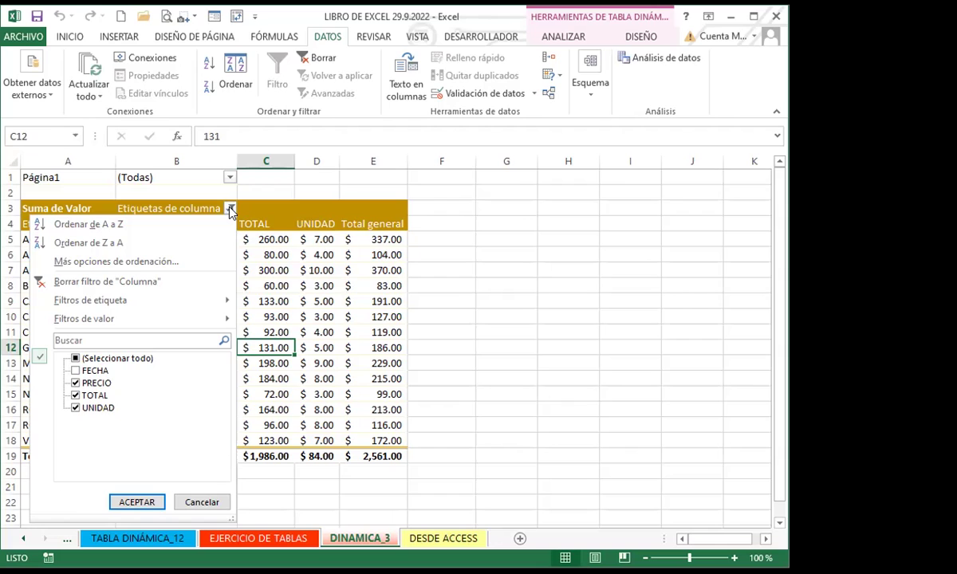
pyautogui.click(285, 213)
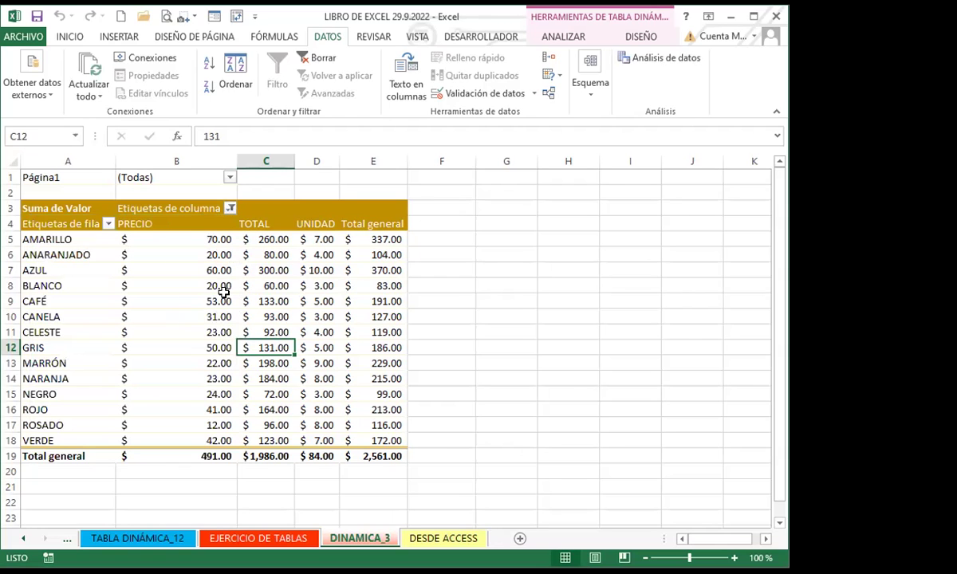
pyautogui.moveTo(228, 286)
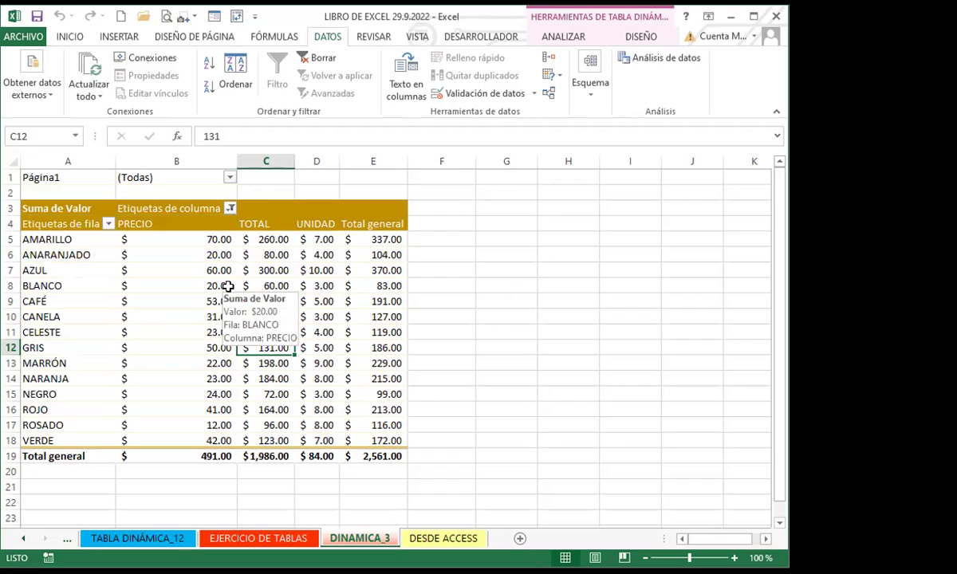
pyautogui.click(264, 217)
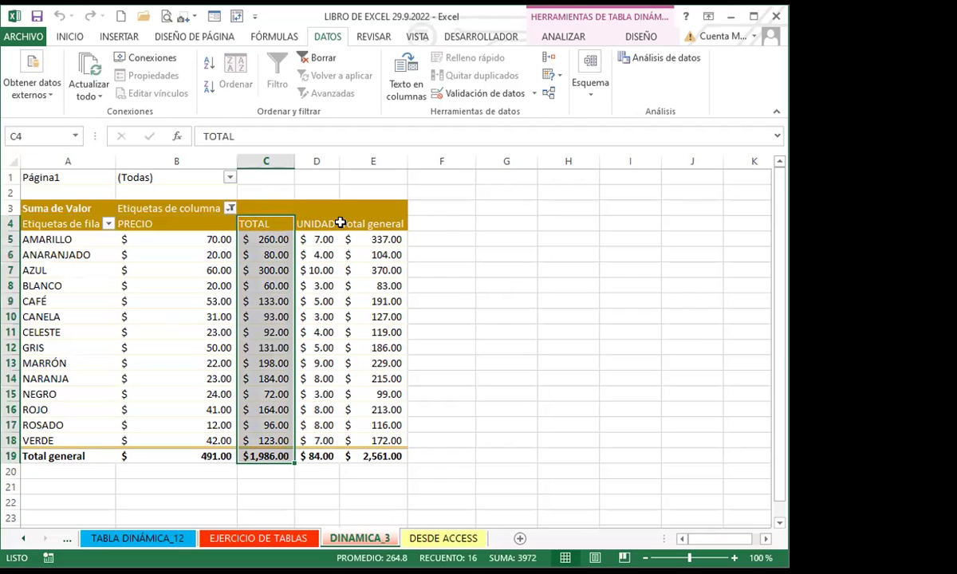
# Step: Insert a combo pivot chart of type Columna agrupada - Línea en eje secundario from the DINAMICA_3 pivot table
pyautogui.click(342, 223)
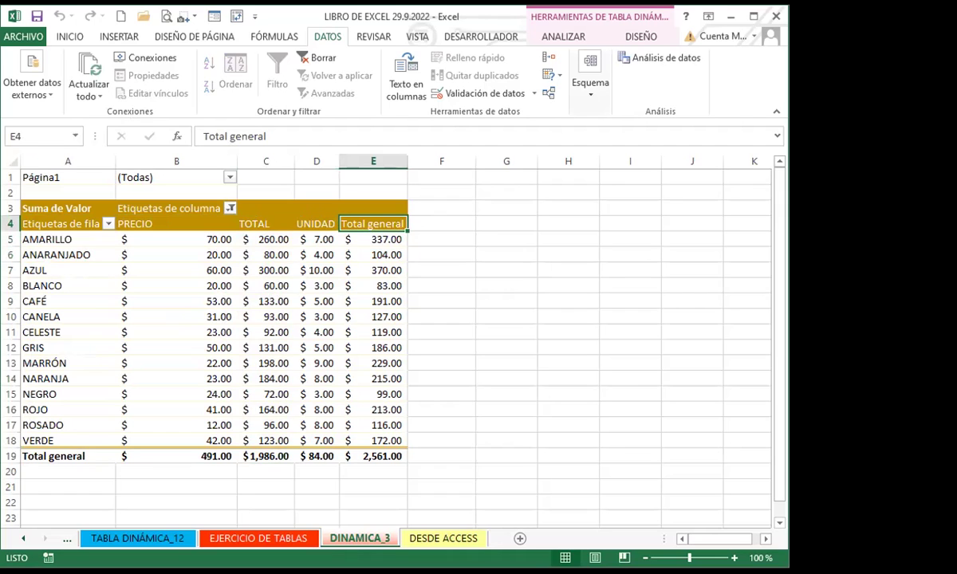
pyautogui.click(571, 38)
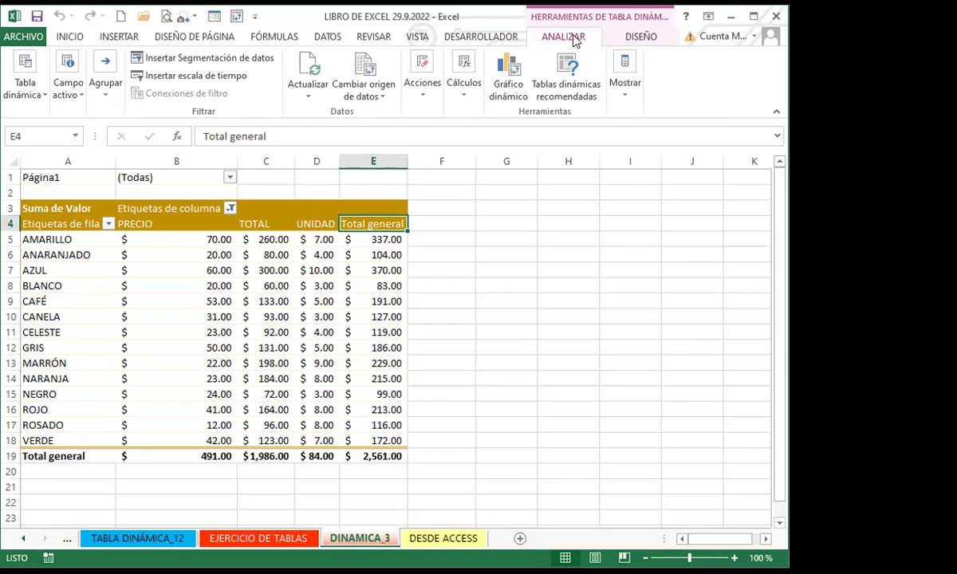
pyautogui.click(511, 76)
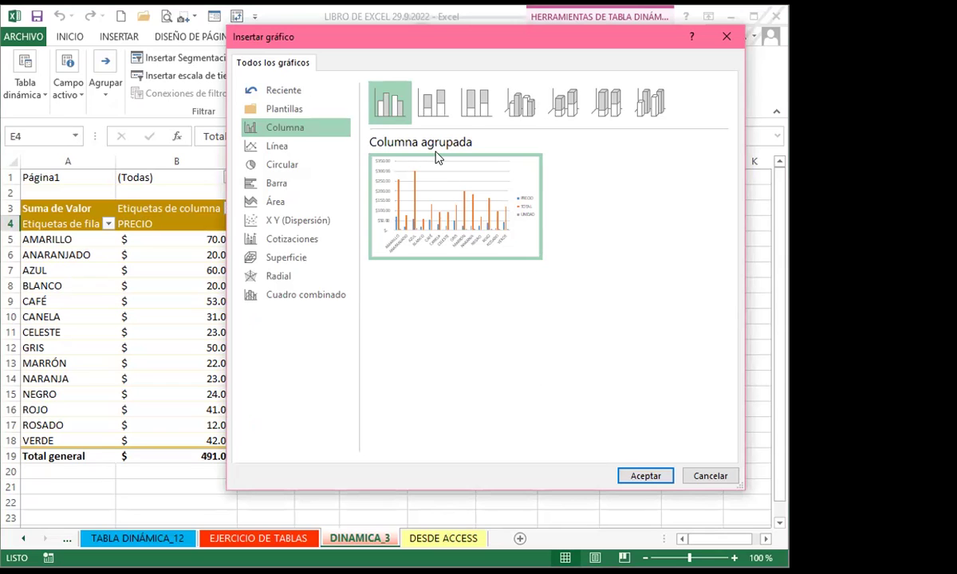
pyautogui.click(308, 296)
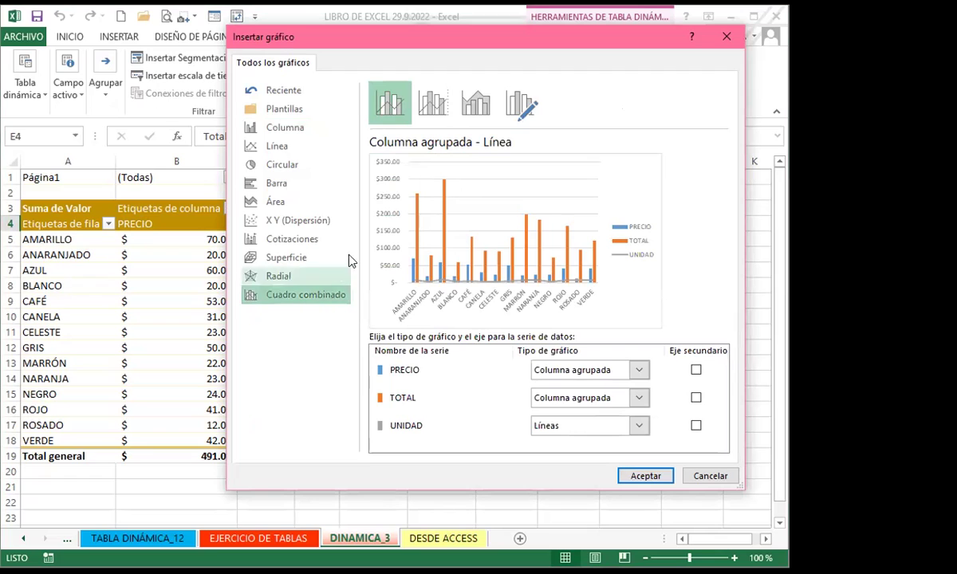
pyautogui.click(436, 103)
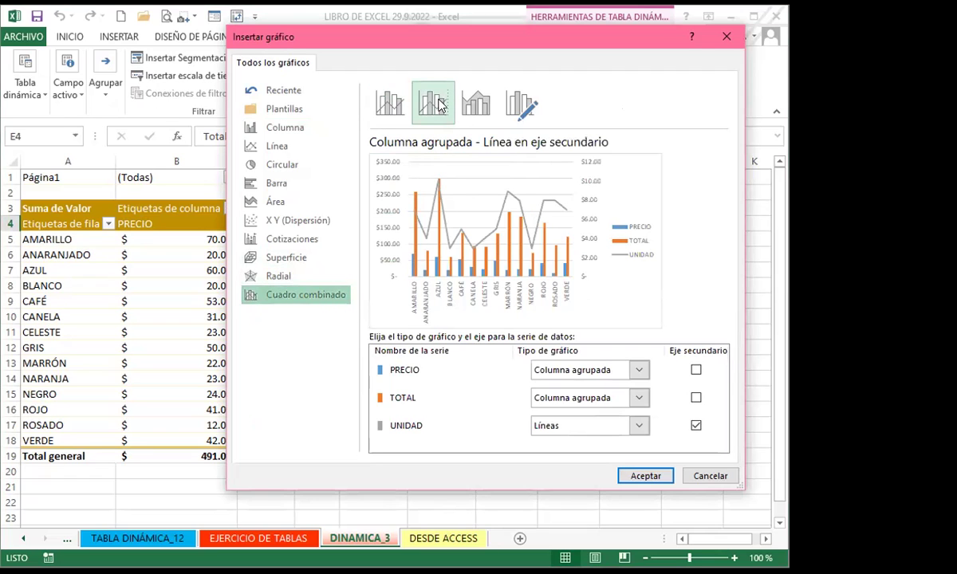
pyautogui.click(381, 104)
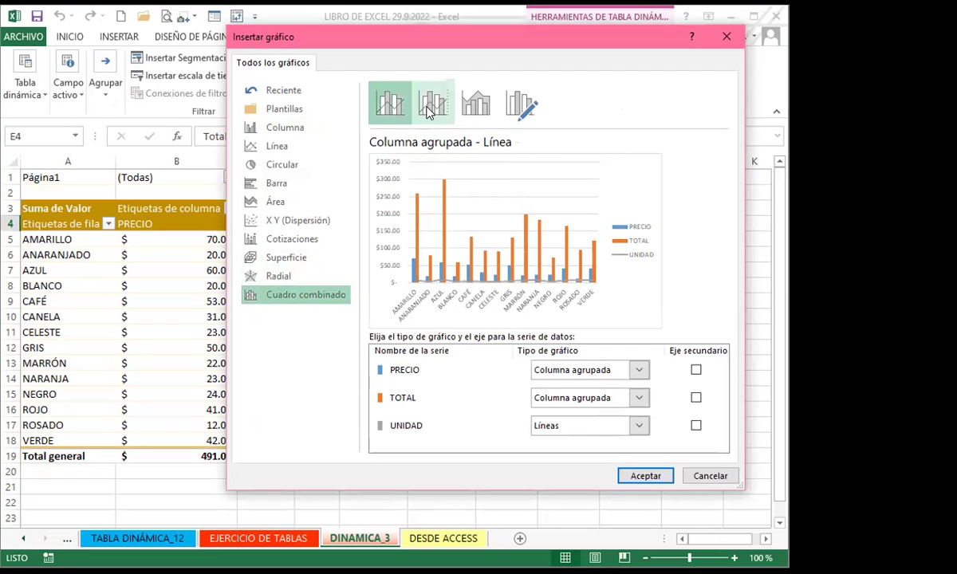
pyautogui.click(429, 110)
pyautogui.click(645, 476)
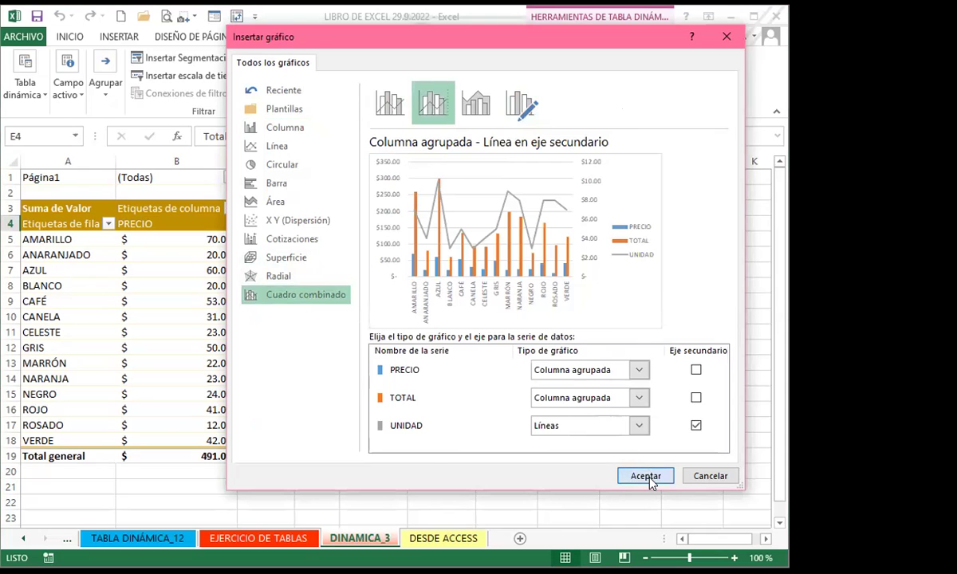
# Step: Move the pivot chart below the pivot table, starting around row 21, and enlarge it to about 9.83 by 16.42 cm
pyautogui.scroll(-6, 472, 380)
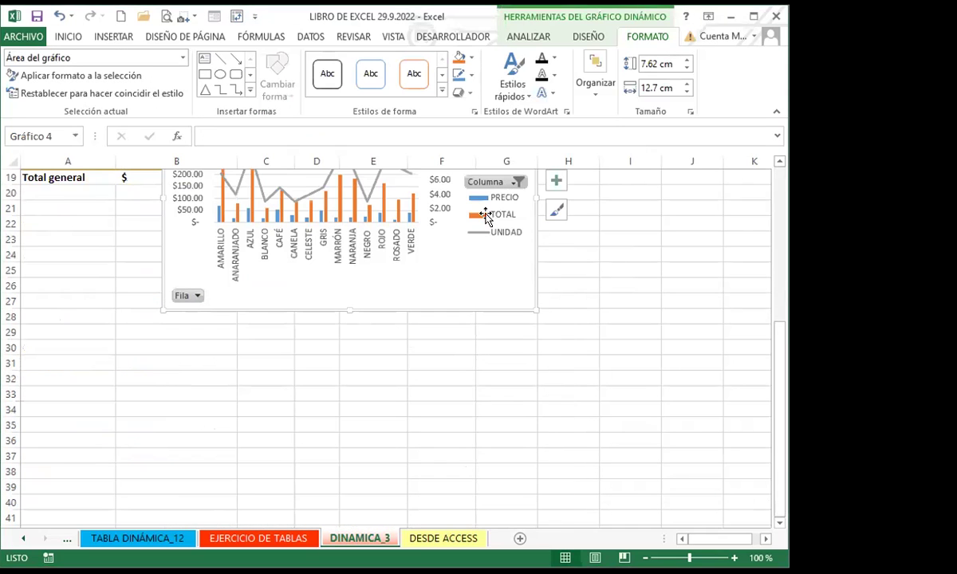
pyautogui.scroll(1, 453, 295)
pyautogui.moveTo(495, 191); pyautogui.dragTo(453, 249)
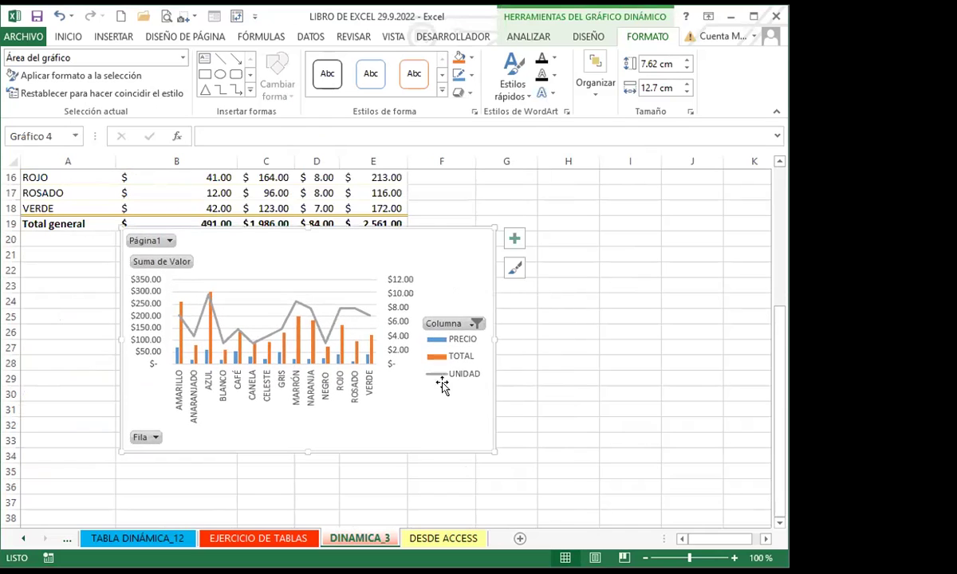
pyautogui.moveTo(493, 451); pyautogui.dragTo(602, 513)
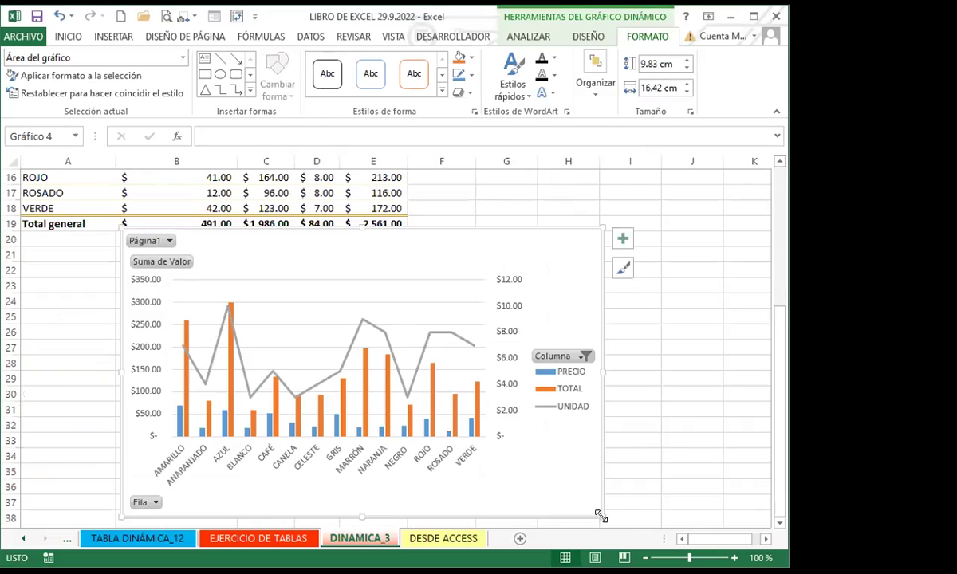
pyautogui.moveTo(556, 277); pyautogui.dragTo(517, 300)
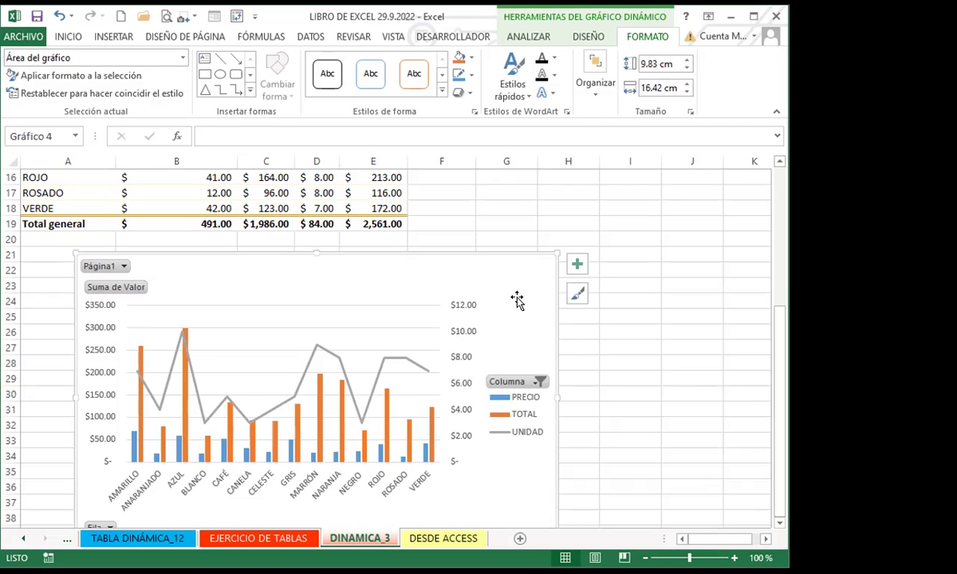
# Step: Apply the quick layout with a chart title, axis titles and a legend beside the plot to the pivot chart
pyautogui.click(588, 37)
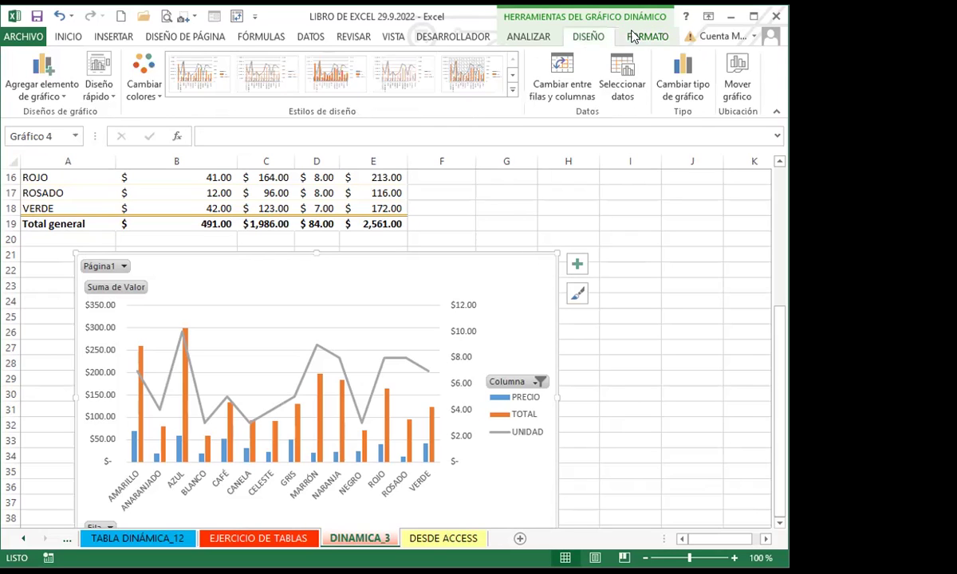
pyautogui.click(99, 84)
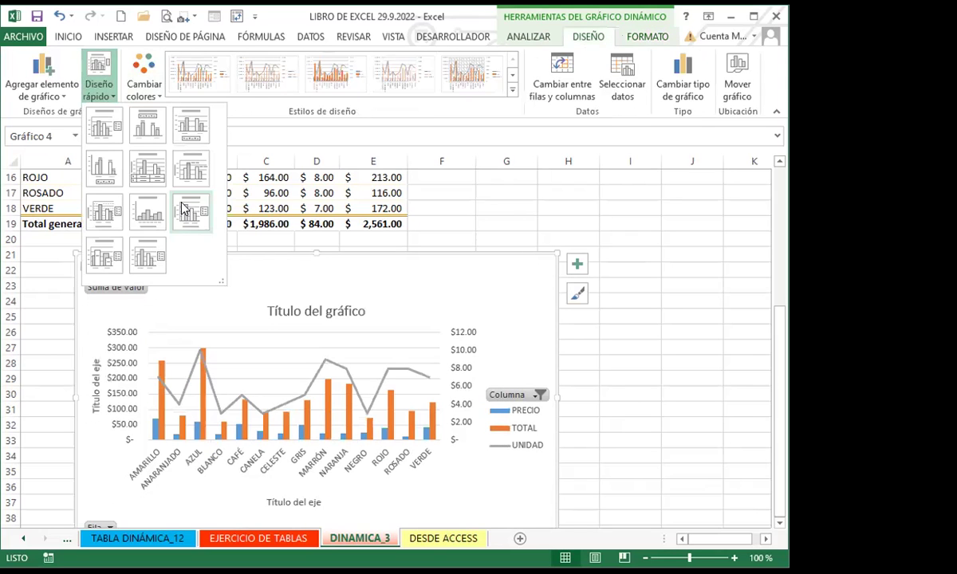
pyautogui.click(182, 209)
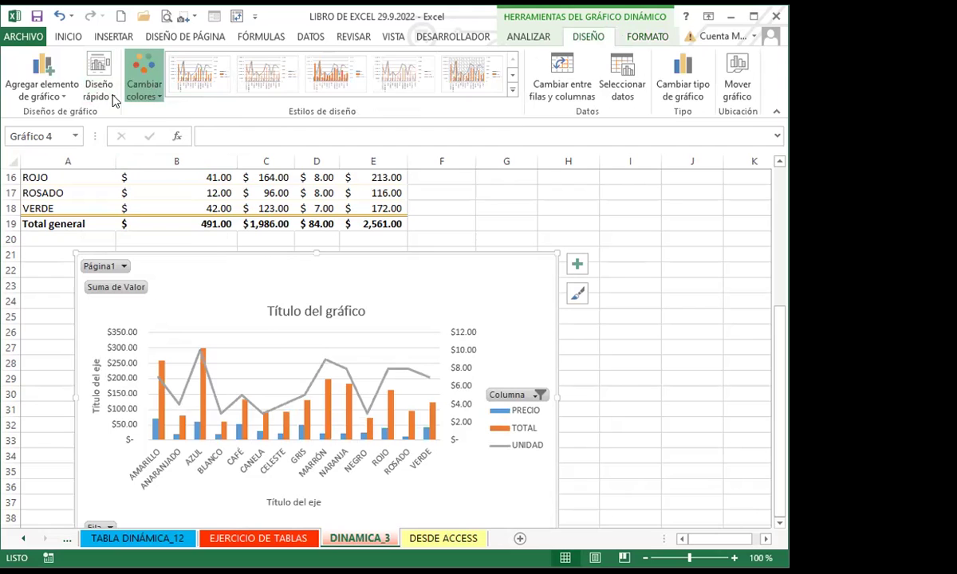
# Step: Change the pivot chart's colours to the multicolour palette starting with orange, yellow and green, trying the blue-grey palette along the way
pyautogui.click(143, 83)
pyautogui.click(191, 172)
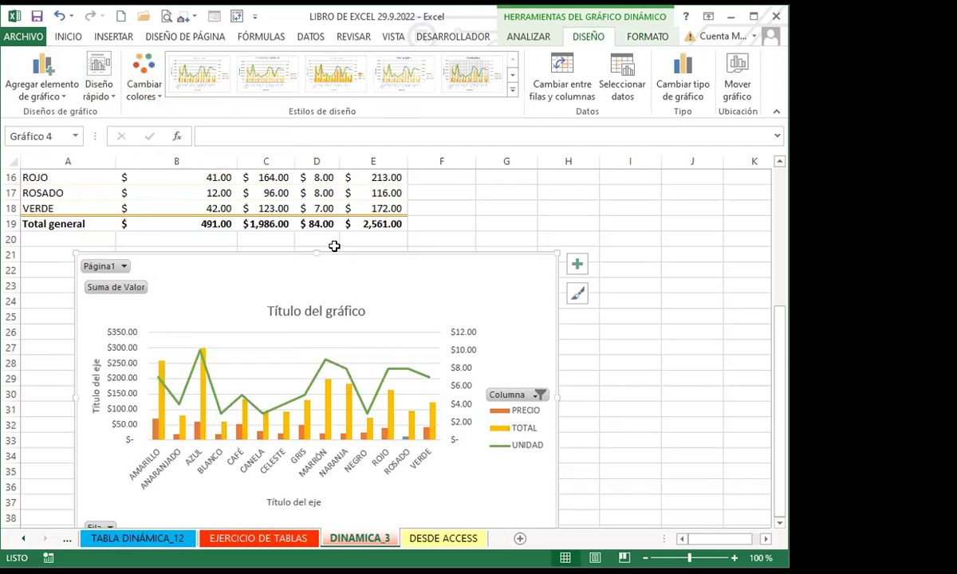
pyautogui.click(144, 84)
pyautogui.click(184, 160)
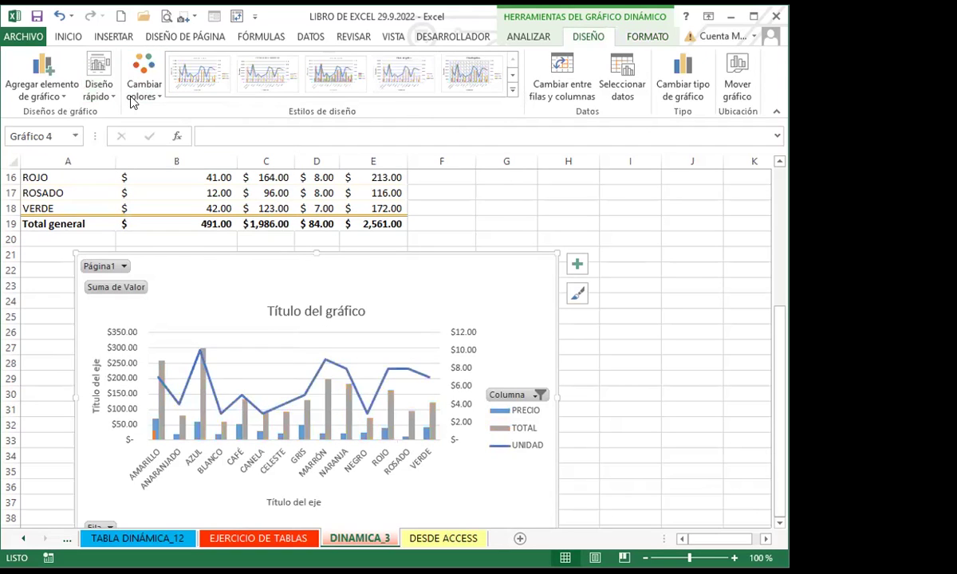
pyautogui.click(137, 89)
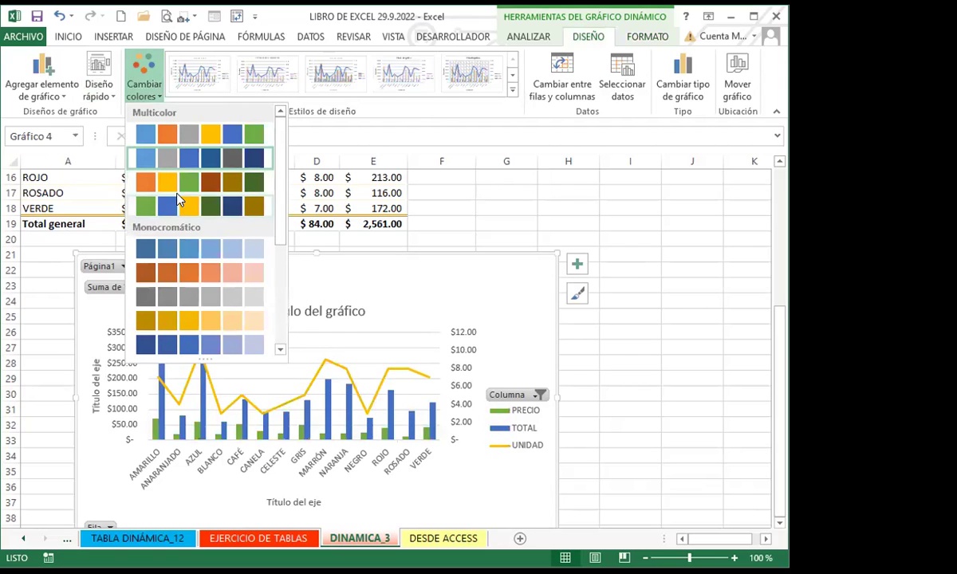
pyautogui.click(165, 178)
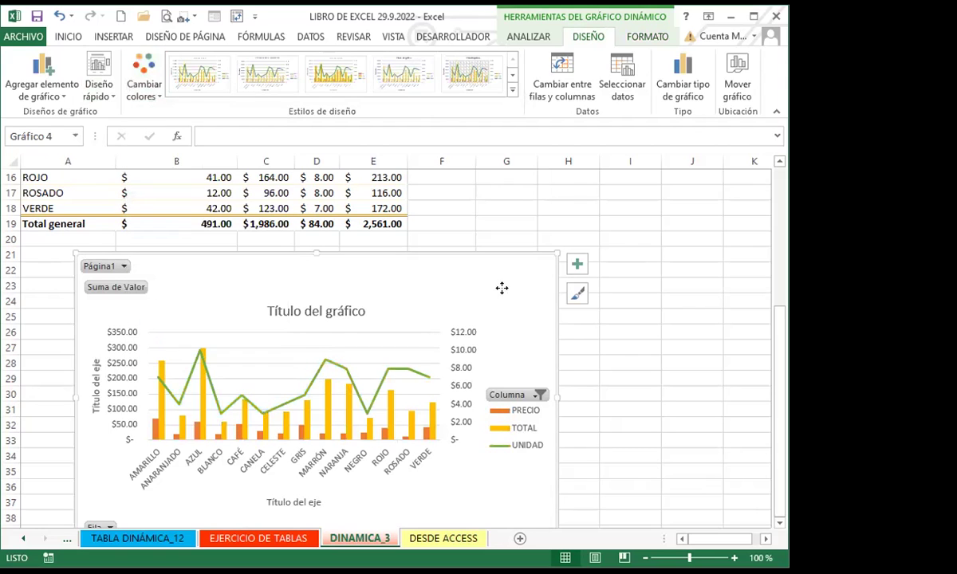
# Step: Apply the dark-background chart style to the pivot chart and delete its chart title
pyautogui.click(512, 90)
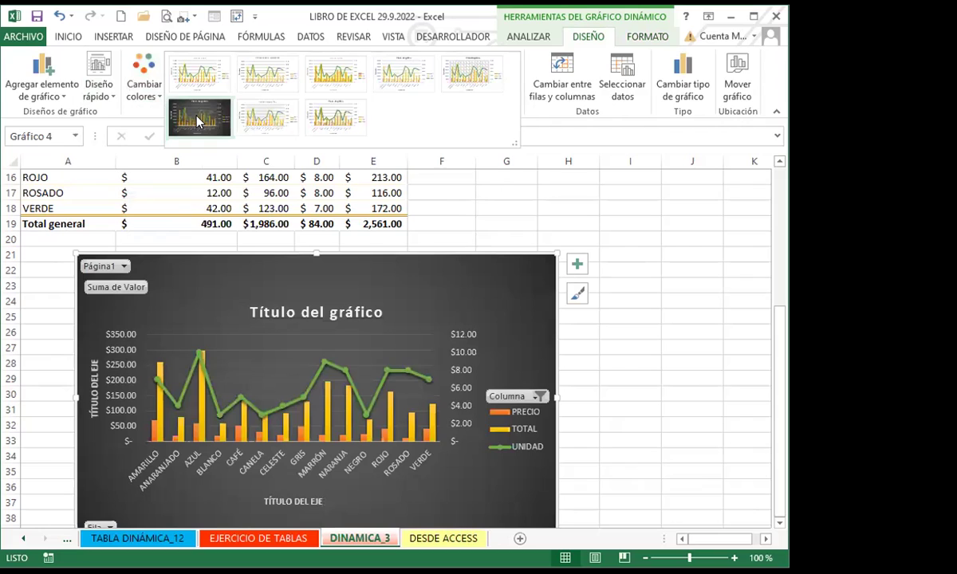
pyautogui.click(198, 122)
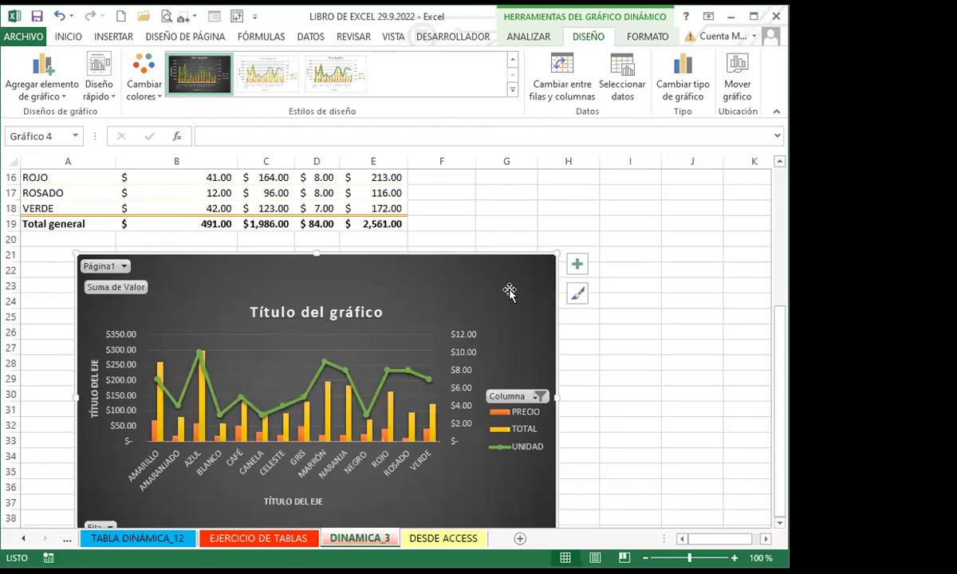
pyautogui.click(356, 320)
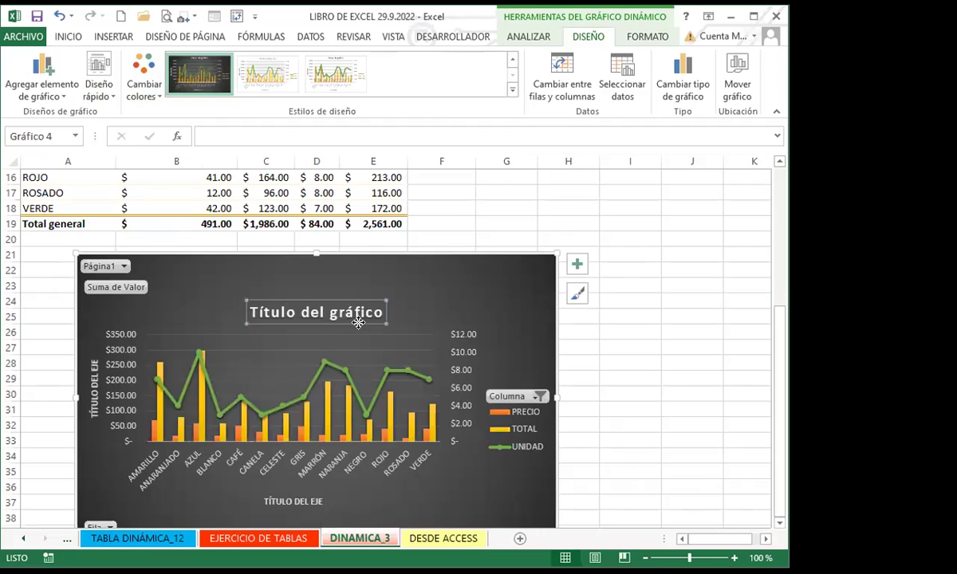
pyautogui.press('Delete')
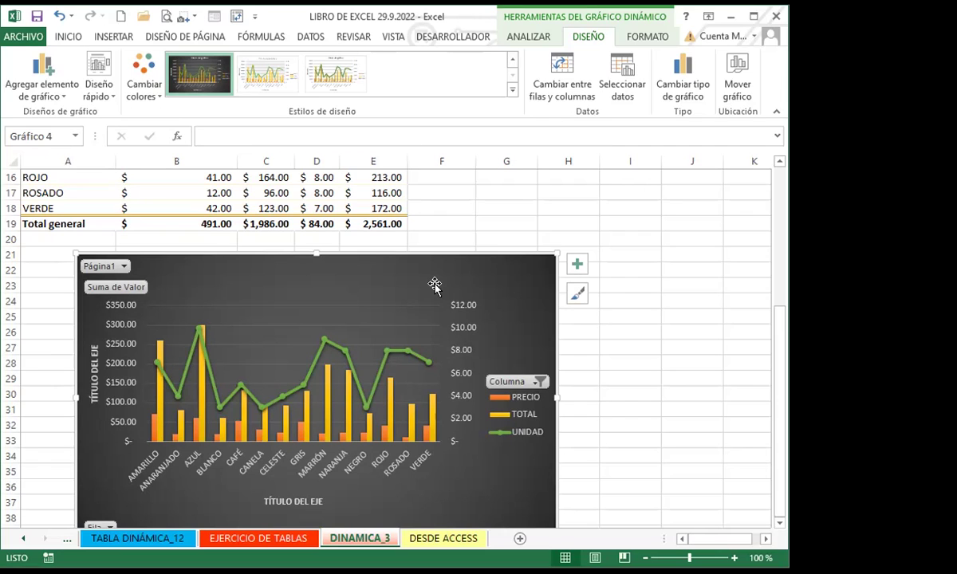
pyautogui.scroll(5, 435, 286)
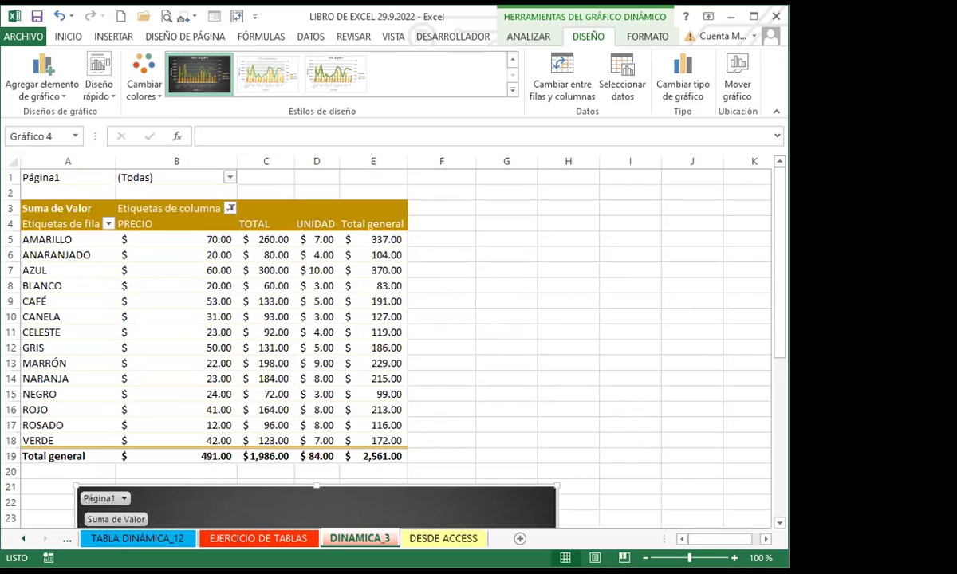
pyautogui.click(495, 312)
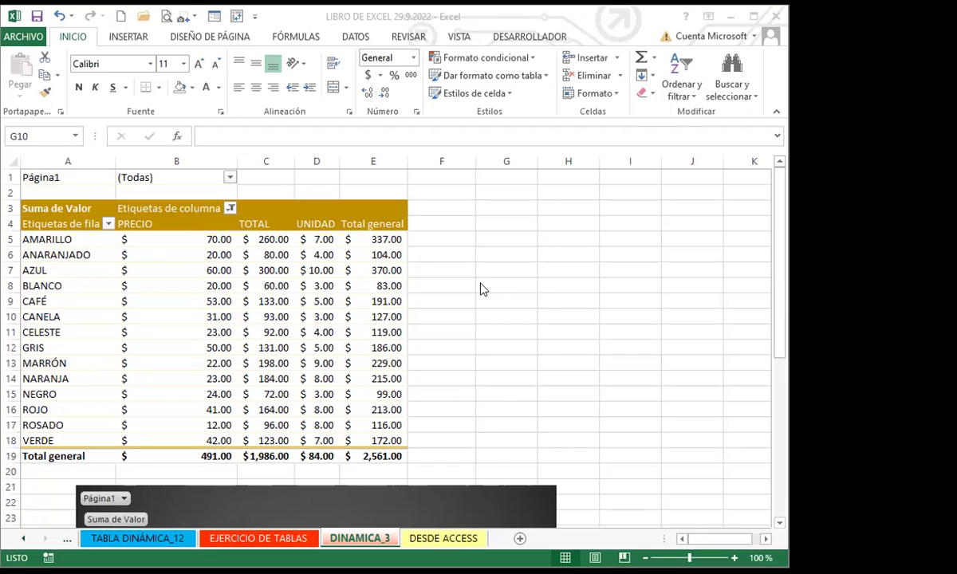
# Step: Open the empty DESDE ACCESS sheet and select cell A1
pyautogui.moveTo(346, 350)
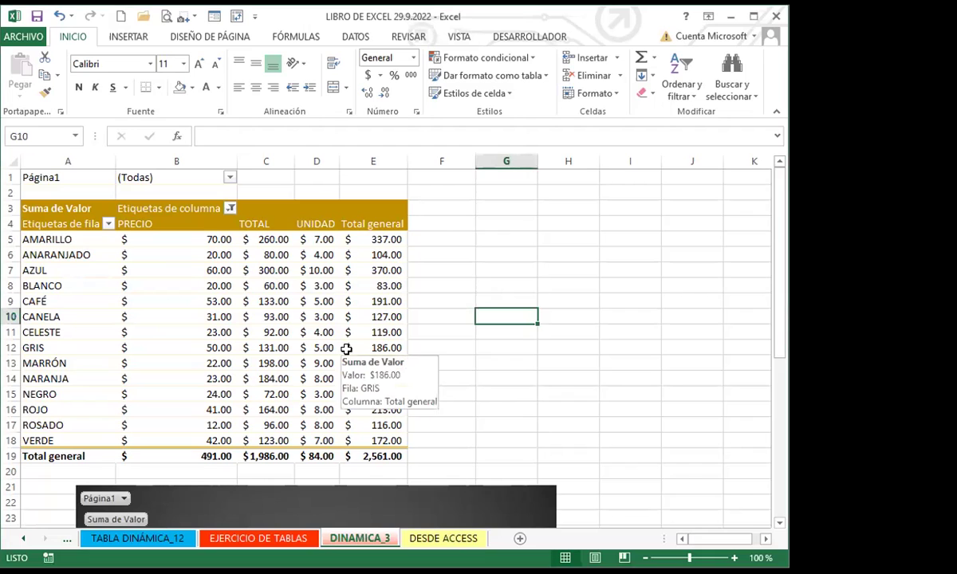
pyautogui.click(315, 327)
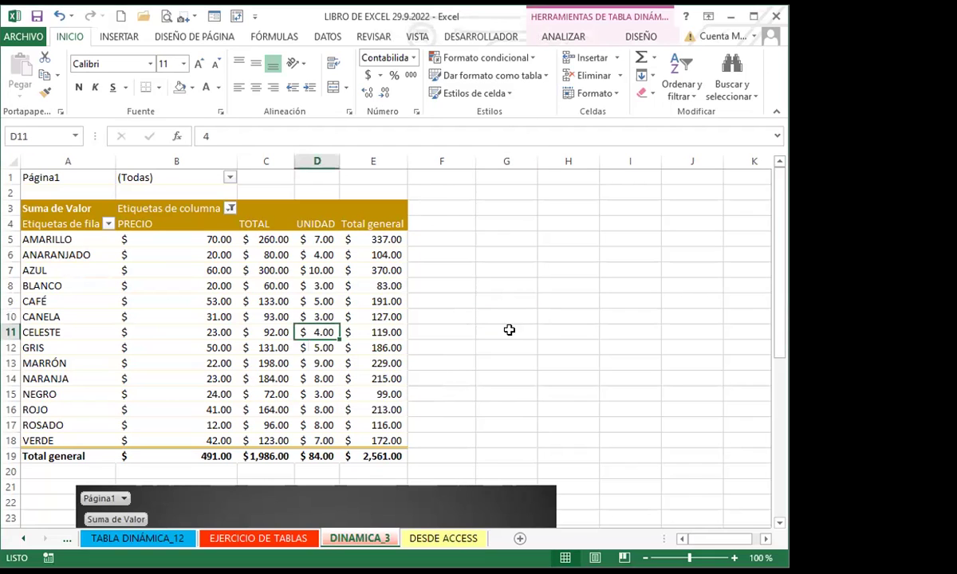
pyautogui.click(435, 540)
pyautogui.click(62, 182)
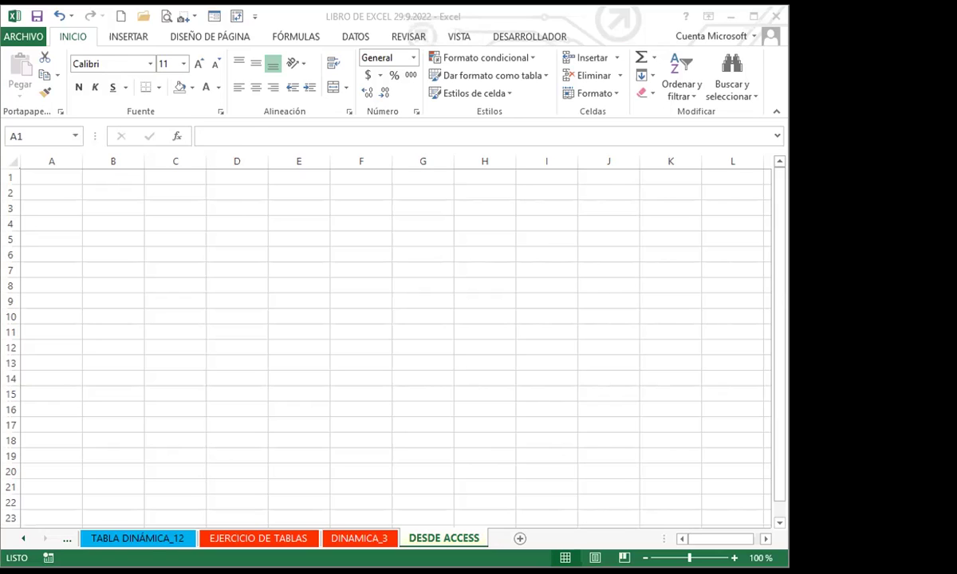
# Step: Switch to Access to view the SUR table, and return to cell A1 of the DESDE ACCESS sheet in Excel
pyautogui.hotkey('alt', 'Tab')
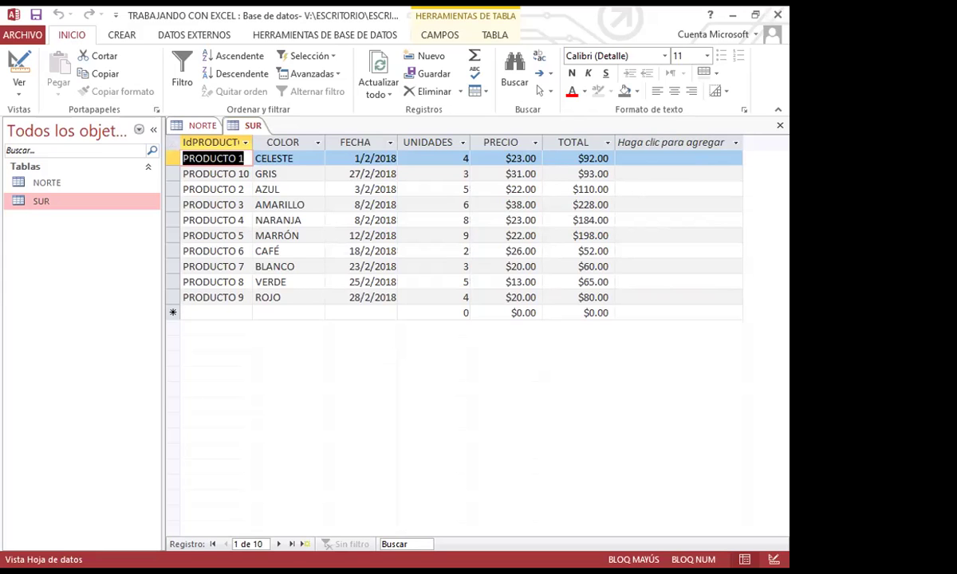
pyautogui.hotkey('alt', 'Tab')
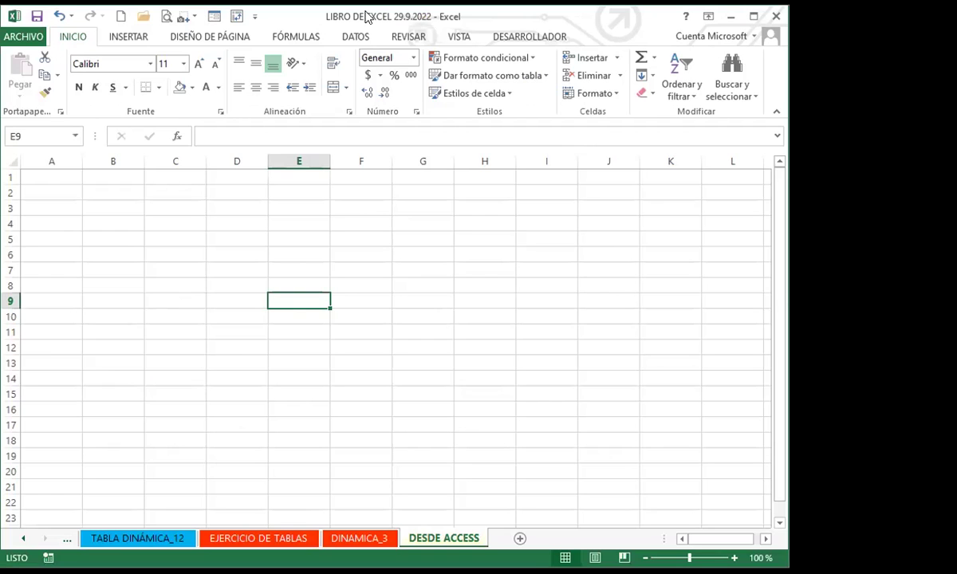
pyautogui.click(148, 272)
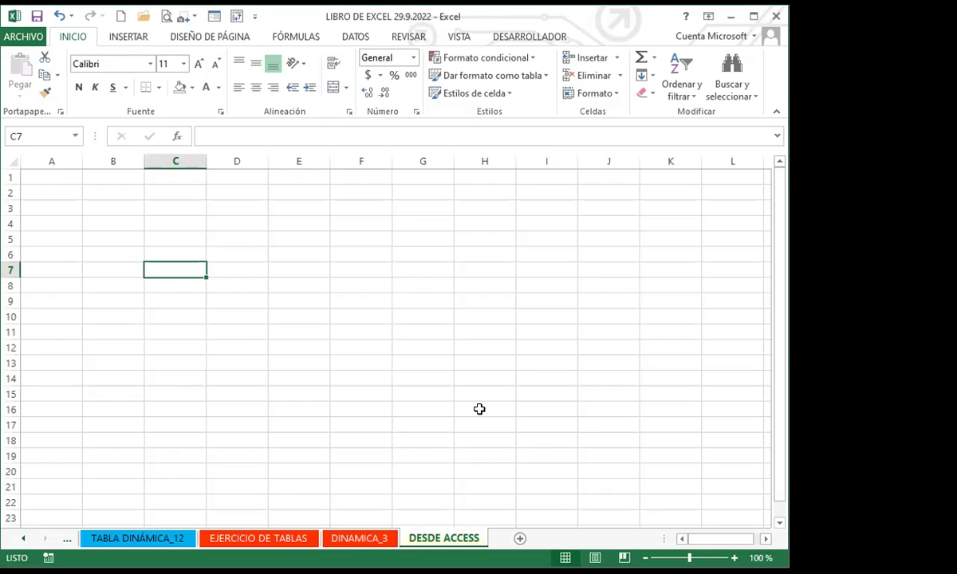
pyautogui.click(51, 177)
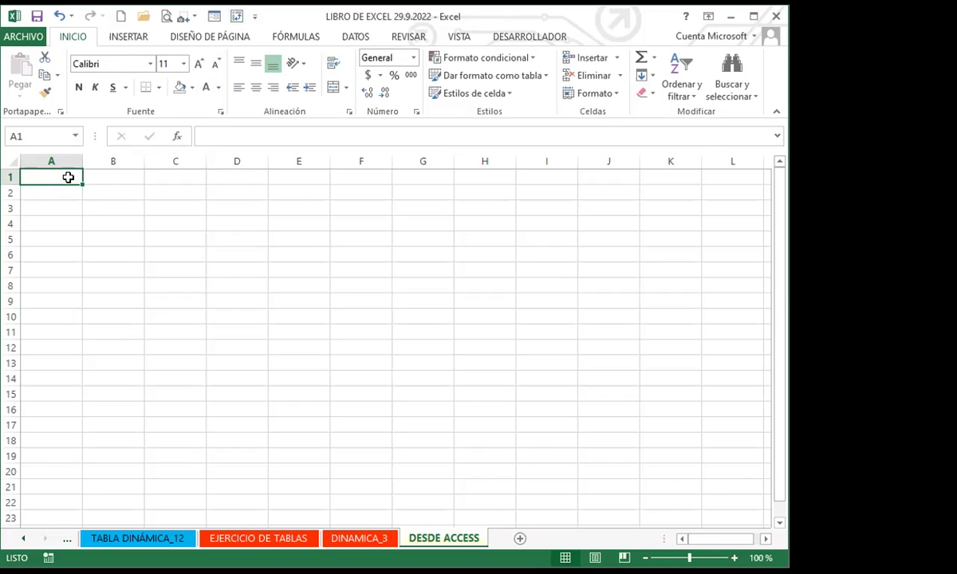
# Step: Start an external data import from an Access database on the DESDE ACCESS sheet
pyautogui.click(124, 35)
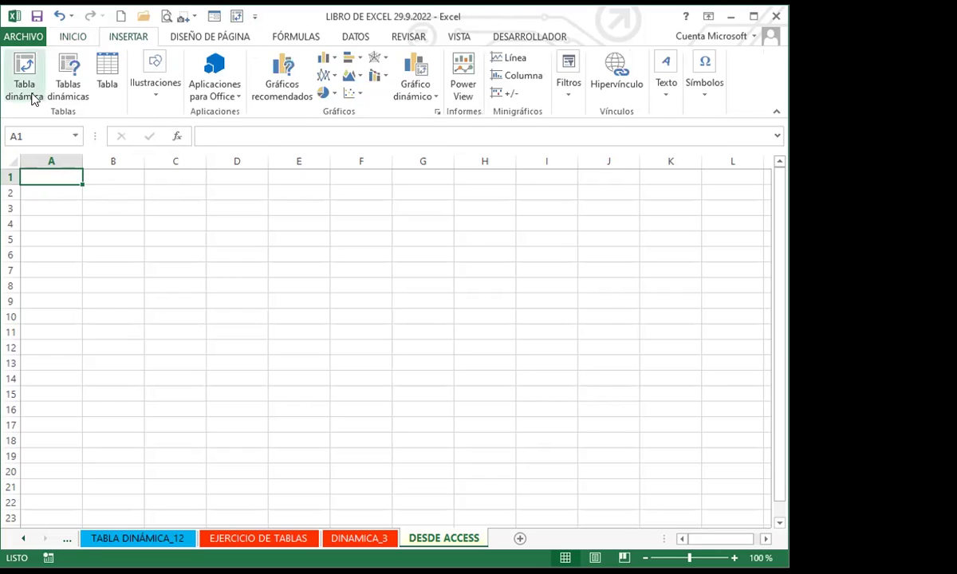
pyautogui.click(296, 206)
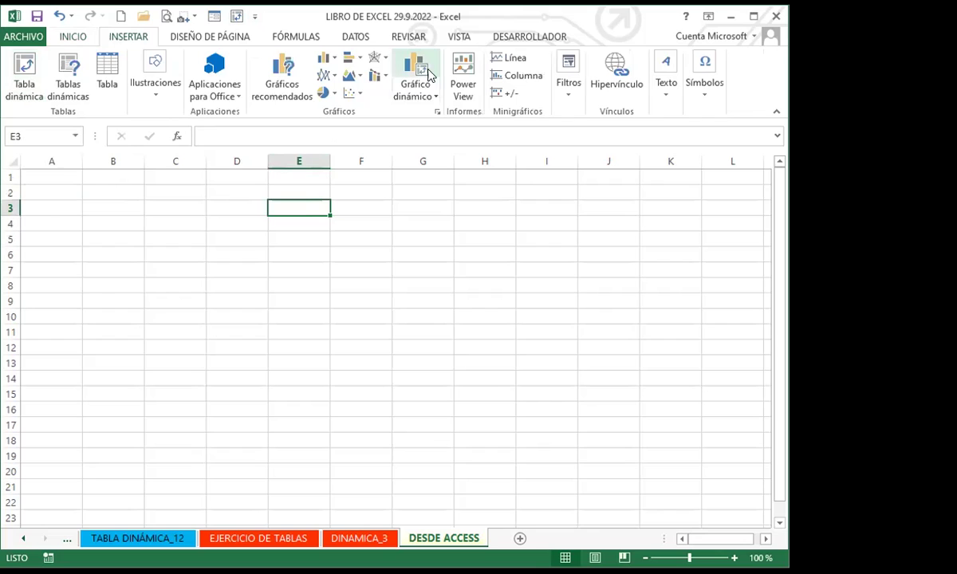
pyautogui.click(359, 37)
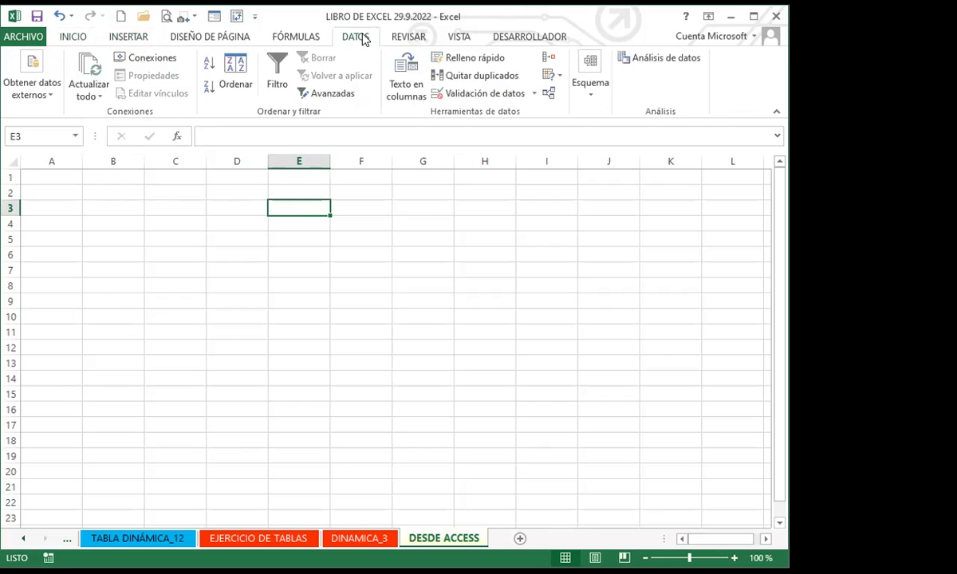
pyautogui.click(48, 97)
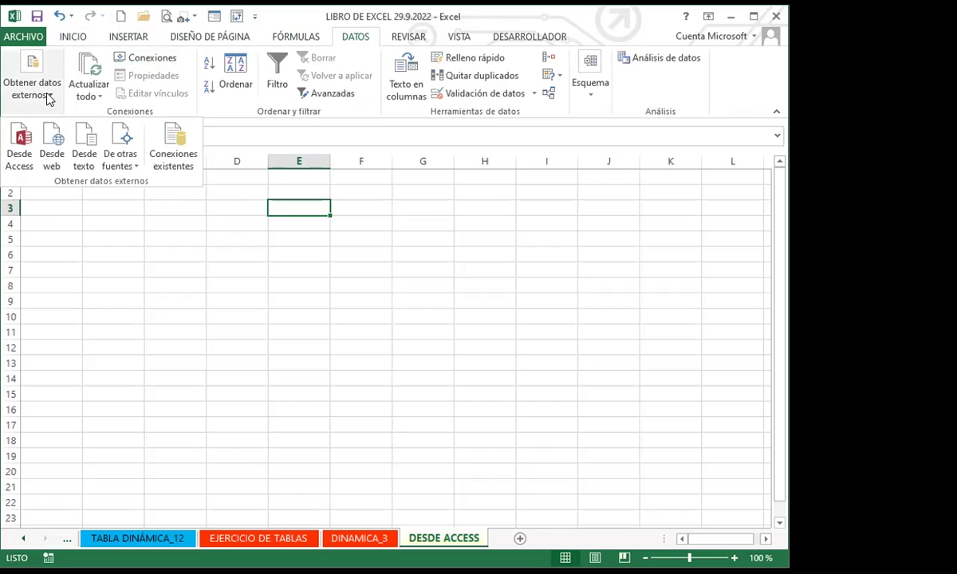
pyautogui.click(23, 139)
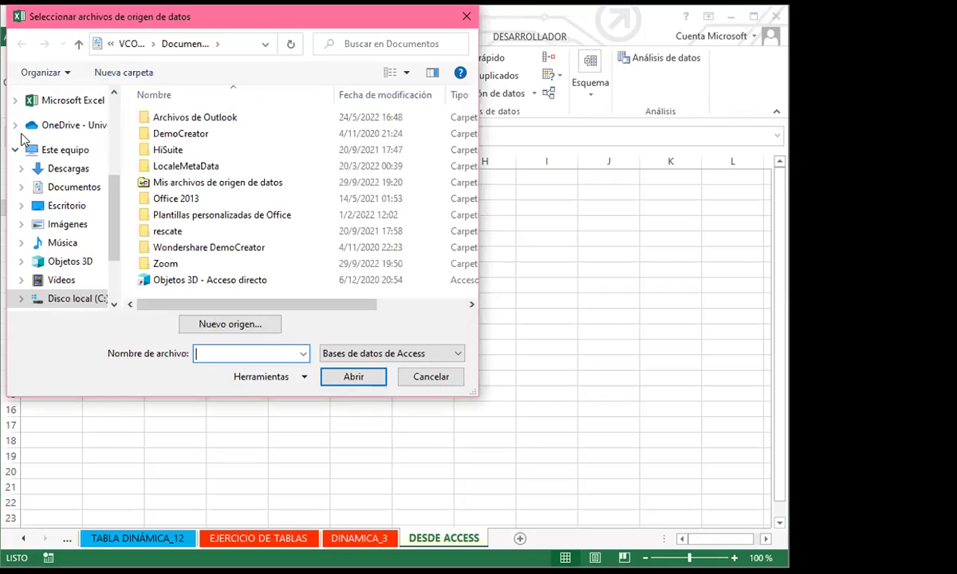
# Step: Open the TRABAJANDO CON EXCEL database from the Desktop, under CURSOS INGLES CORPORATIVO, SESIONES DE EXCEL INTERMEDIO, SESIÓN 16 SEMANA 4
pyautogui.click(68, 208)
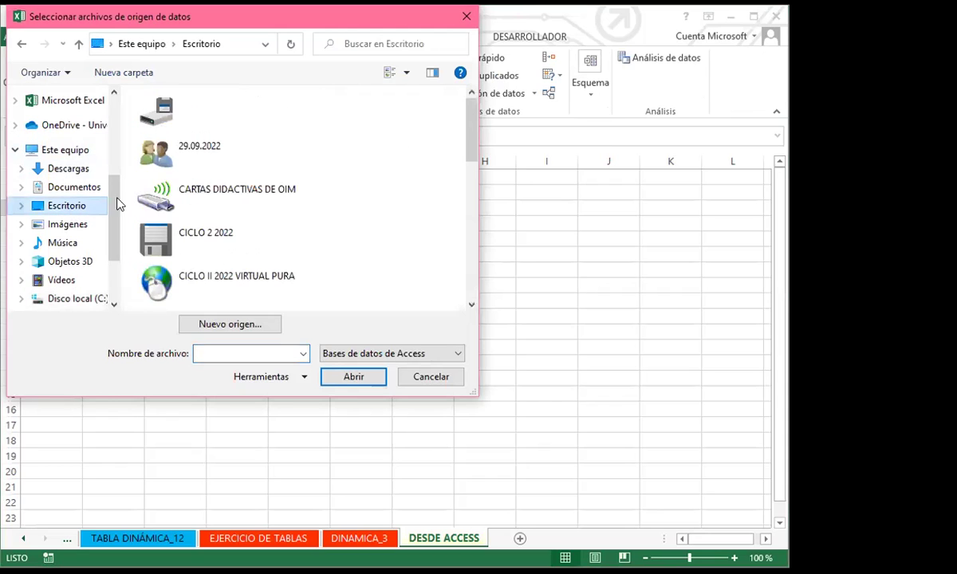
pyautogui.moveTo(473, 156); pyautogui.dragTo(466, 188)
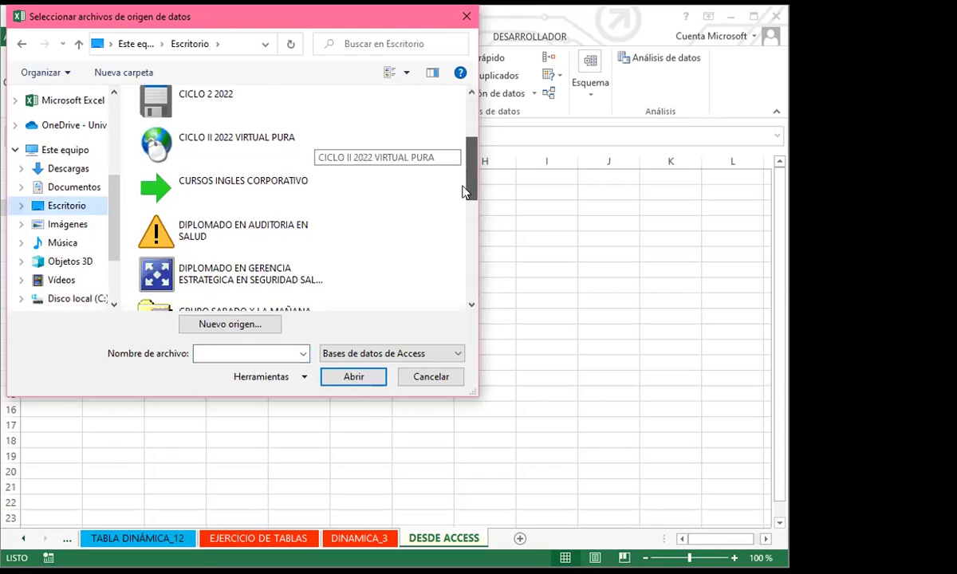
pyautogui.doubleClick(237, 189)
pyautogui.scroll(-1, 235, 204)
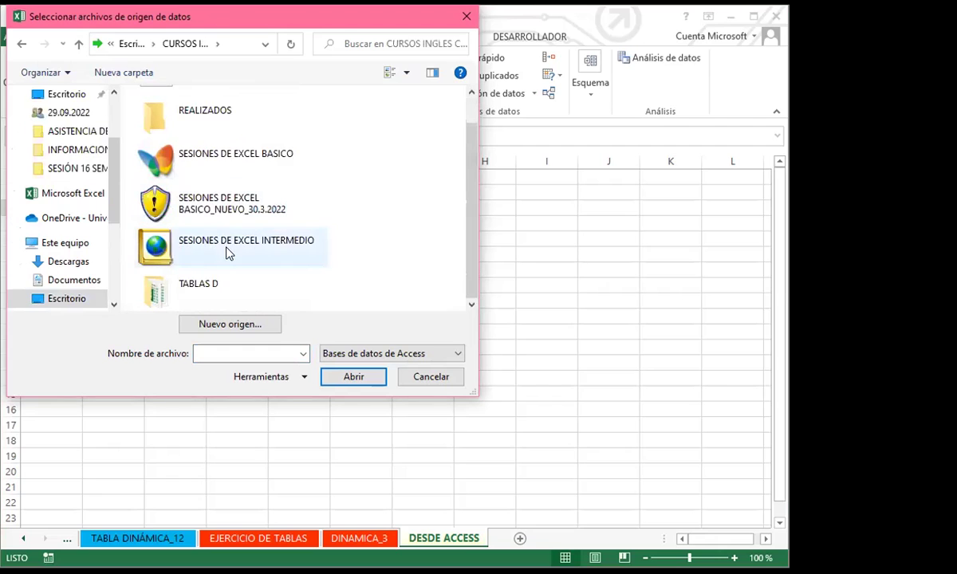
pyautogui.doubleClick(217, 247)
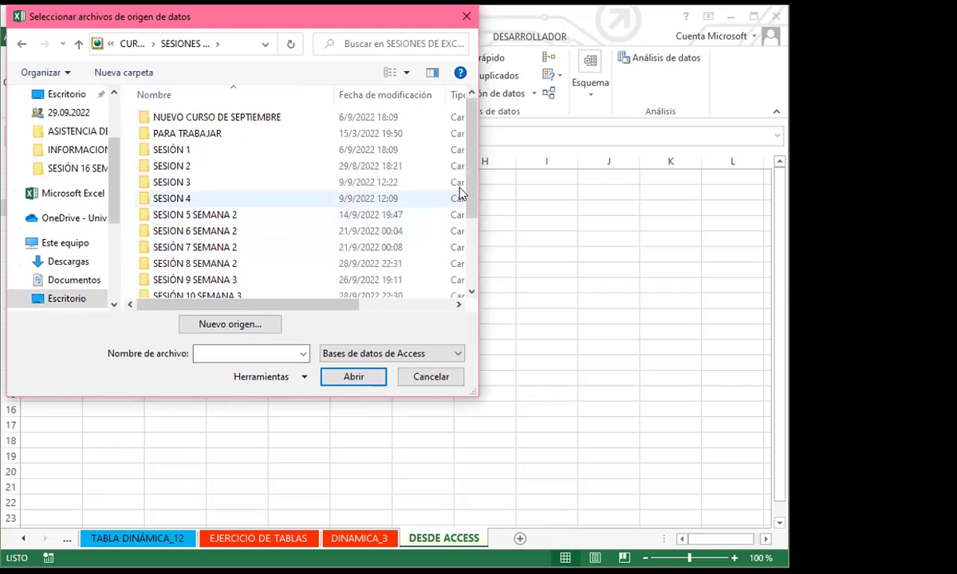
pyautogui.moveTo(472, 192); pyautogui.dragTo(470, 279)
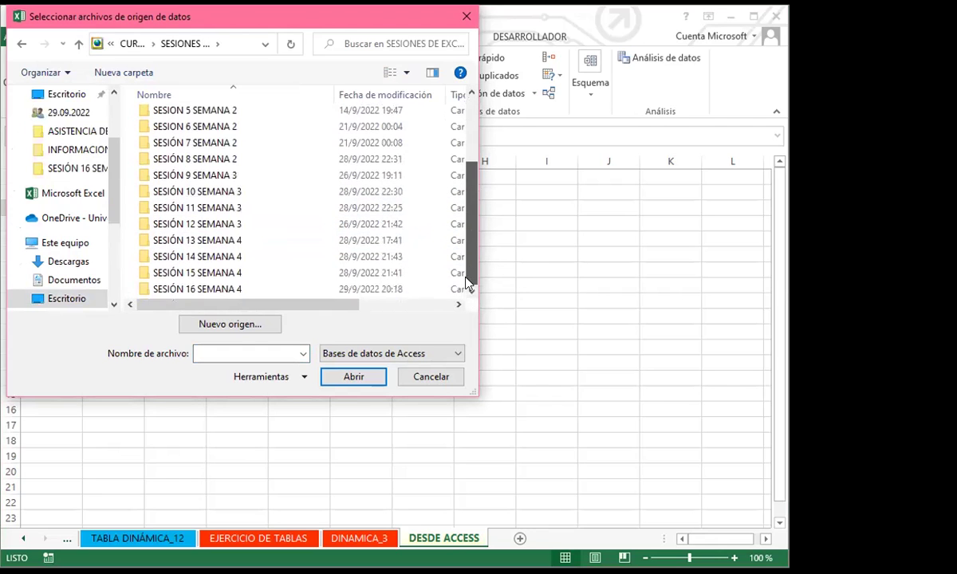
pyautogui.doubleClick(220, 290)
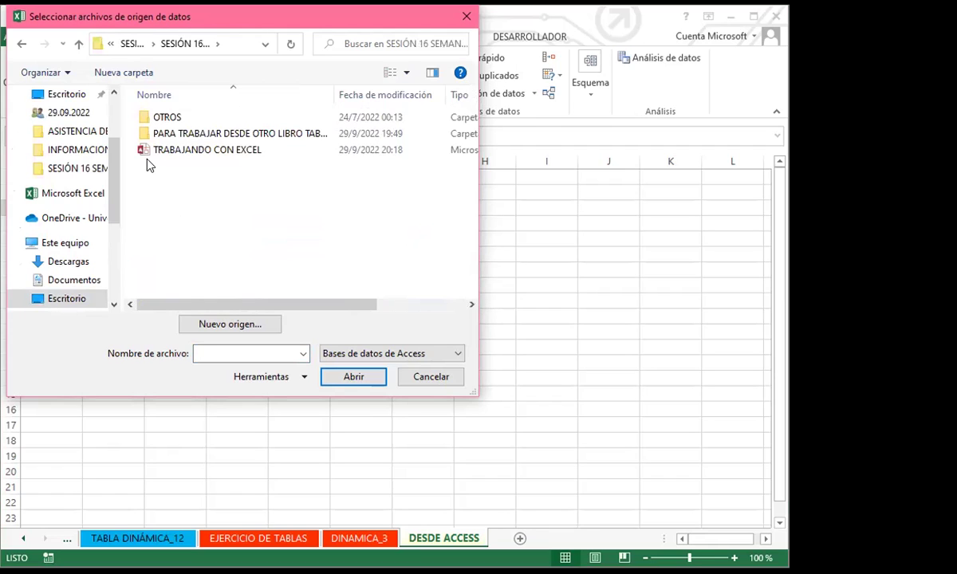
pyautogui.click(194, 154)
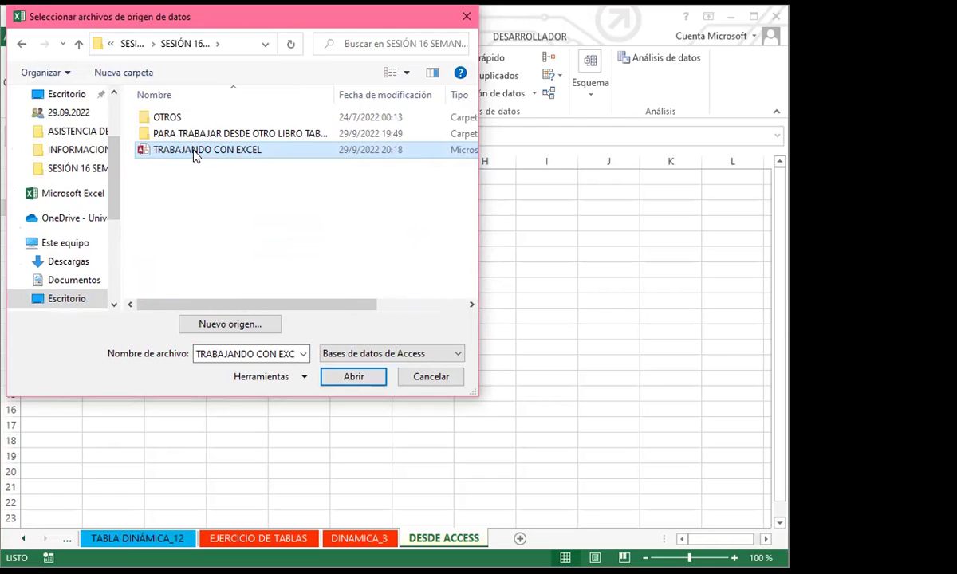
pyautogui.click(363, 379)
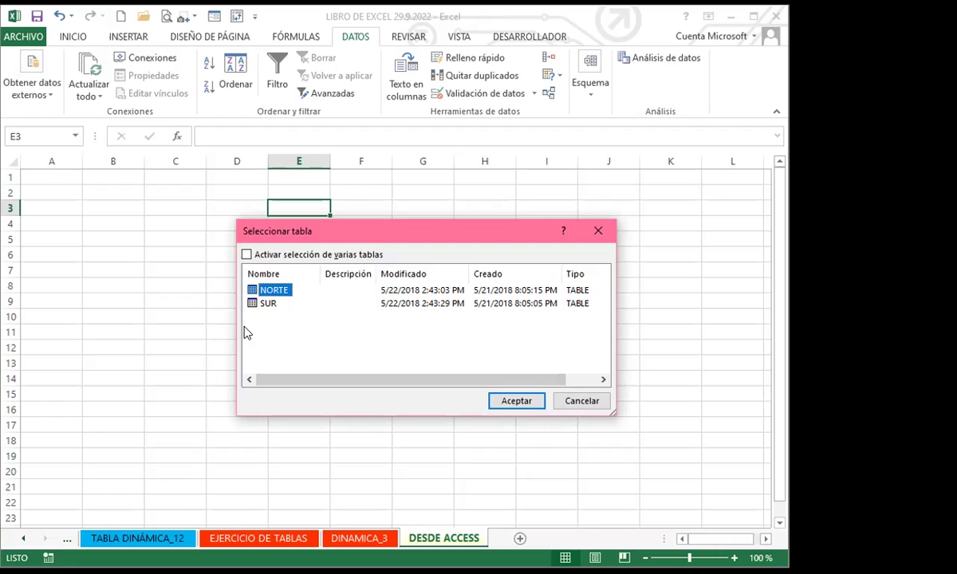
# Step: Allow selection of several tables and choose both the NORTE and SUR tables for the import
pyautogui.click(247, 255)
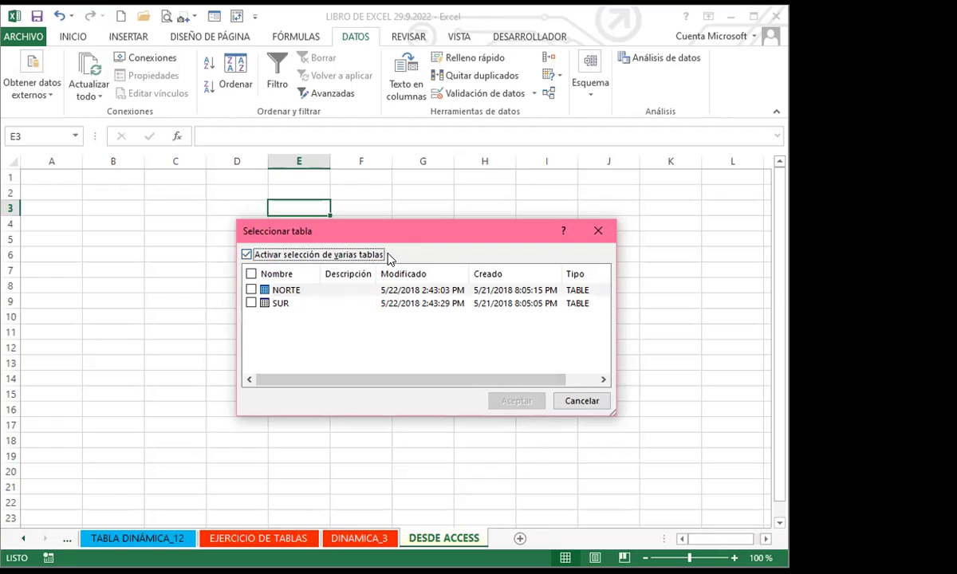
pyautogui.click(251, 274)
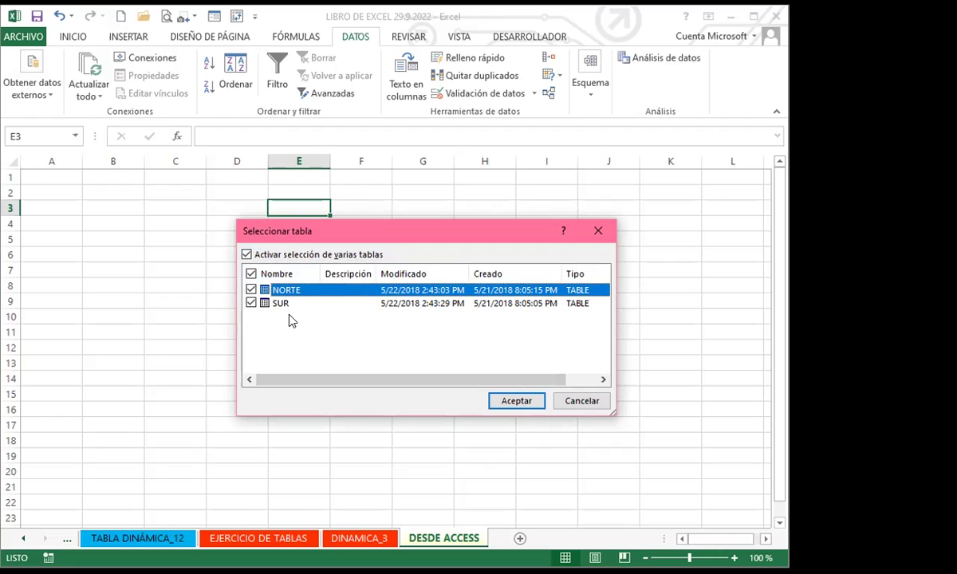
pyautogui.click(524, 407)
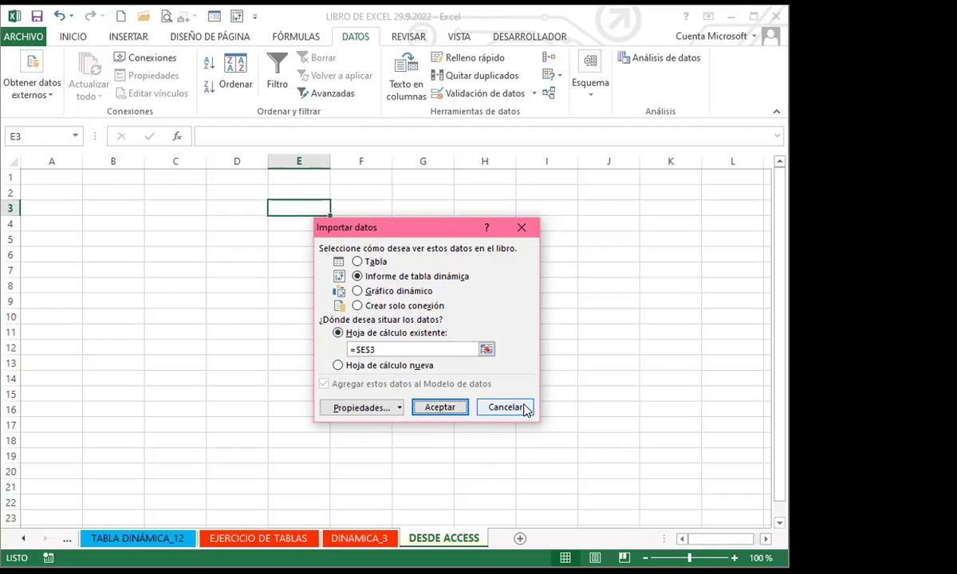
# Step: Place the imported PivotTable report at cell A2 of the existing DESDE ACCESS sheet and complete the import
pyautogui.click(380, 349)
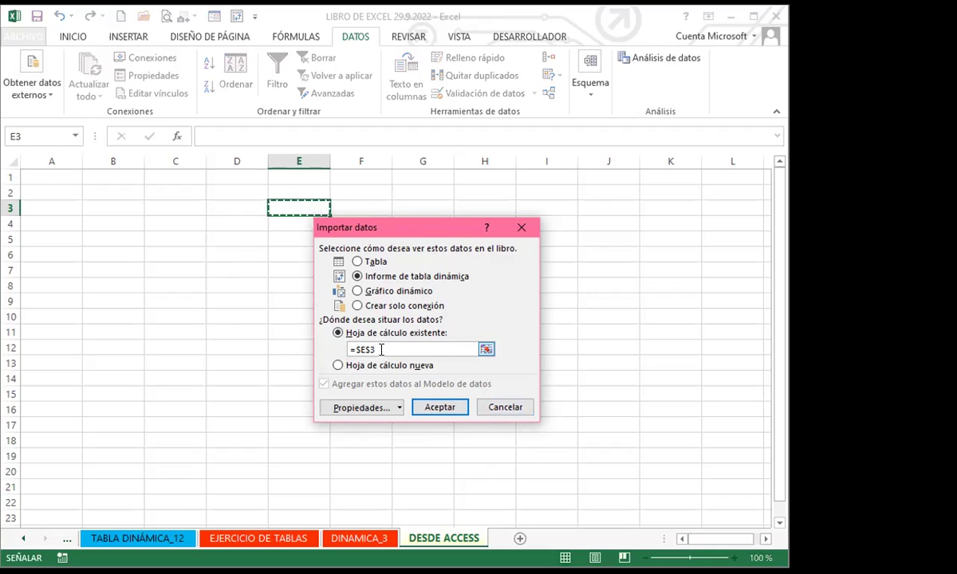
pyautogui.press('BackSpace')
pyautogui.press('BackSpace')
pyautogui.press('BackSpace')
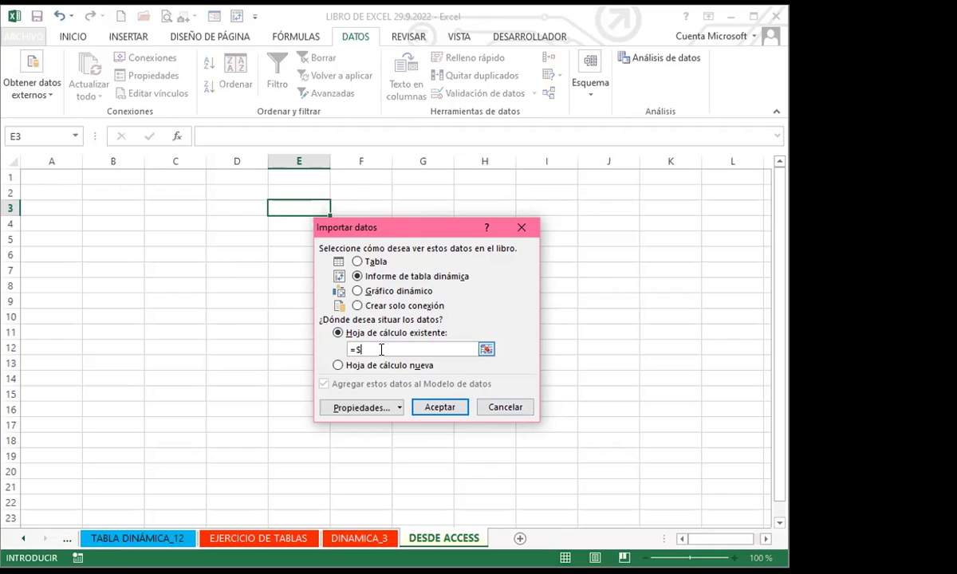
pyautogui.click(51, 177)
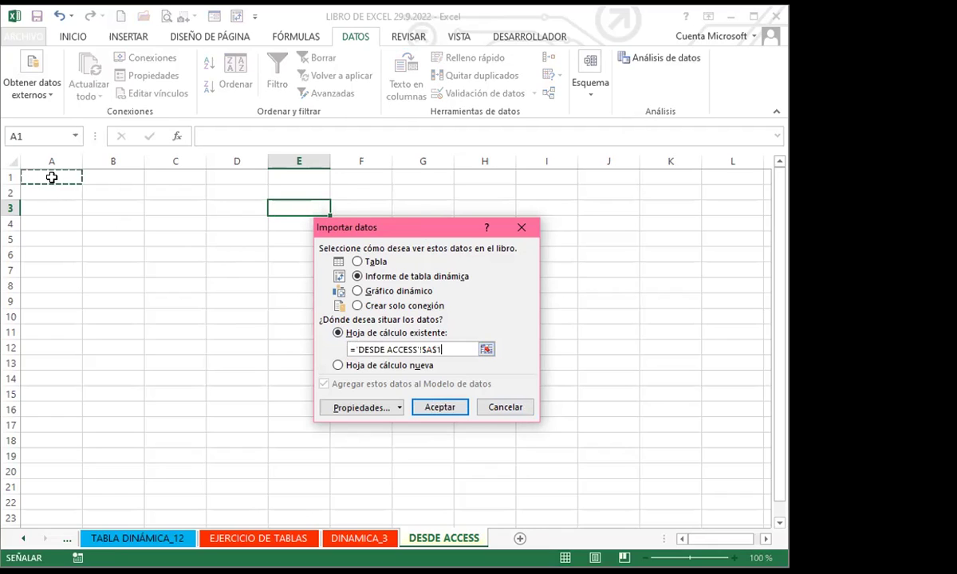
pyautogui.click(51, 192)
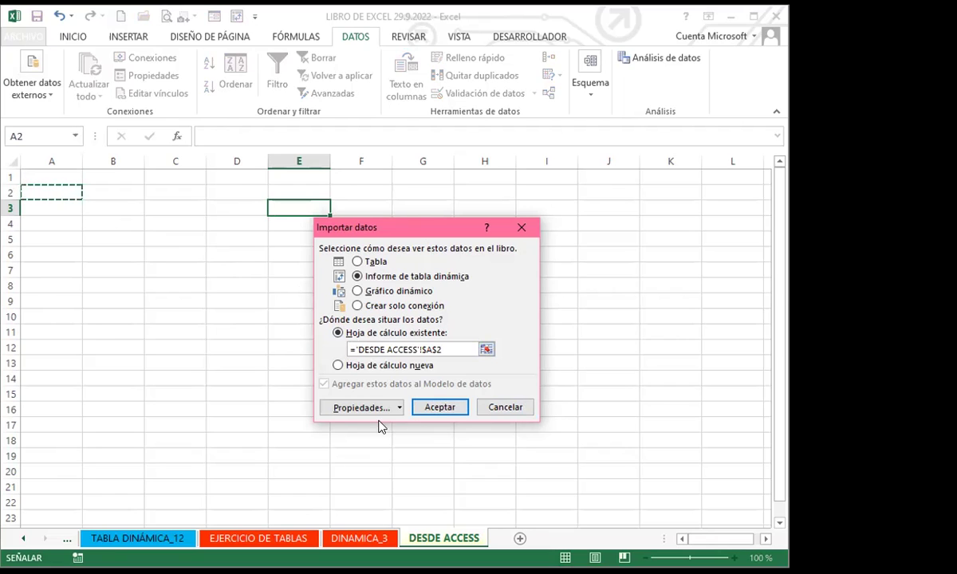
pyautogui.press('BackSpace')
pyautogui.press('BackSpace')
pyautogui.press('BackSpace')
pyautogui.press('BackSpace')
pyautogui.press('BackSpace')
pyautogui.press('BackSpace')
pyautogui.press('BackSpace')
pyautogui.press('BackSpace')
pyautogui.press('BackSpace')
pyautogui.press('BackSpace')
pyautogui.press('BackSpace')
pyautogui.press('BackSpace')
pyautogui.press('BackSpace')
pyautogui.press('BackSpace')
pyautogui.press('BackSpace')
pyautogui.press('BackSpace')
pyautogui.press('BackSpace')
pyautogui.press('BackSpace')
pyautogui.press('BackSpace')
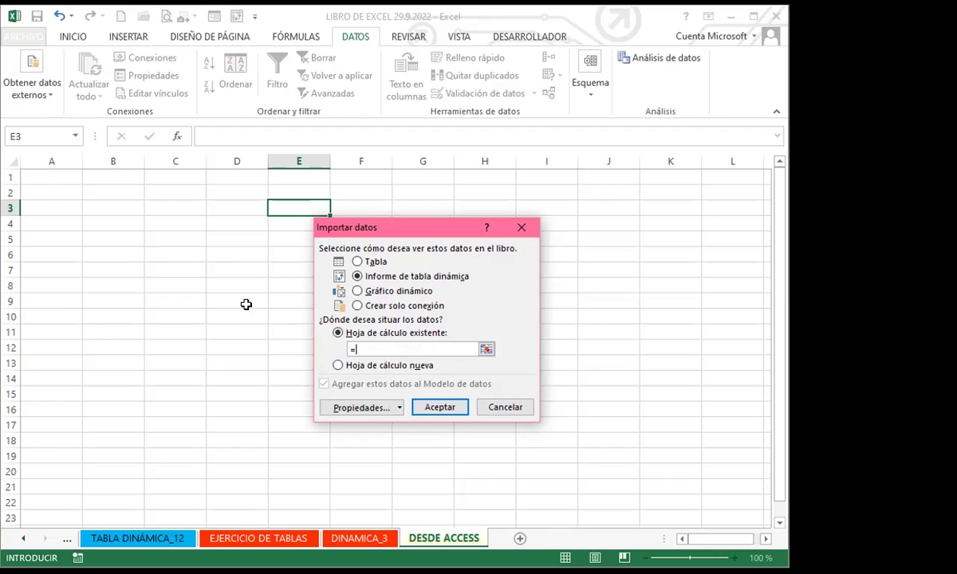
pyautogui.click(49, 193)
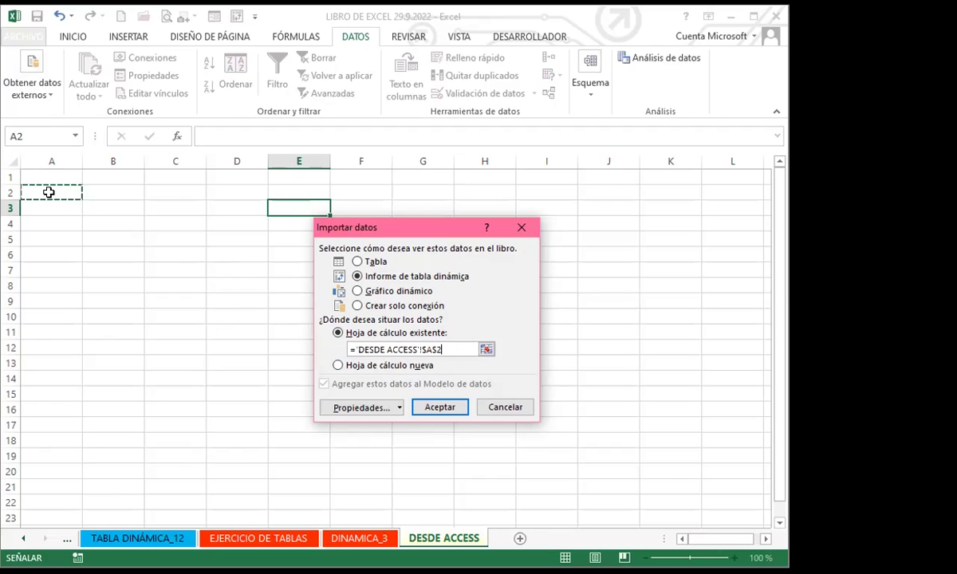
pyautogui.click(437, 407)
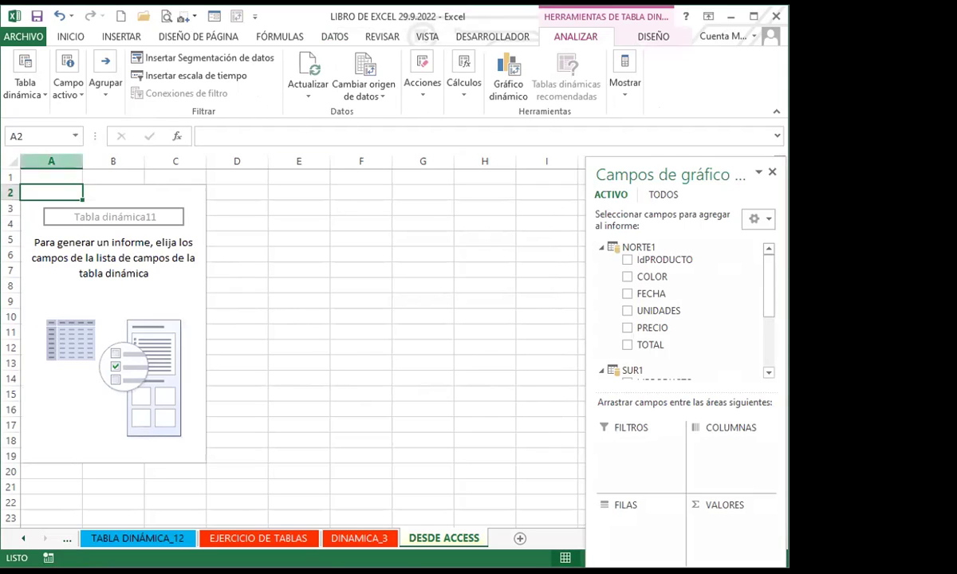
# Step: Rename the pivot table as DESDE ACCESS
pyautogui.click(84, 143)
pyautogui.tripleClick(88, 143)
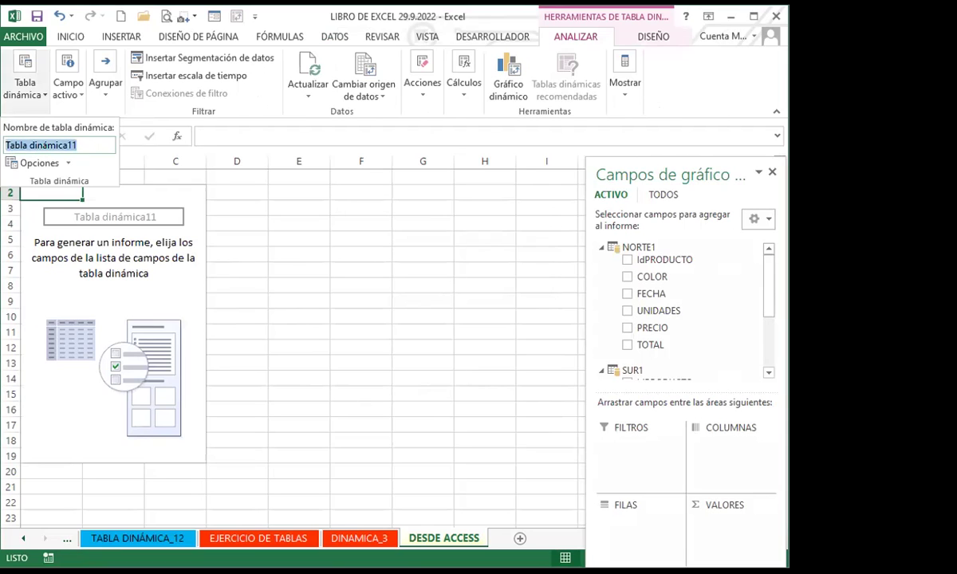
pyautogui.write('DESDE ACCESS')
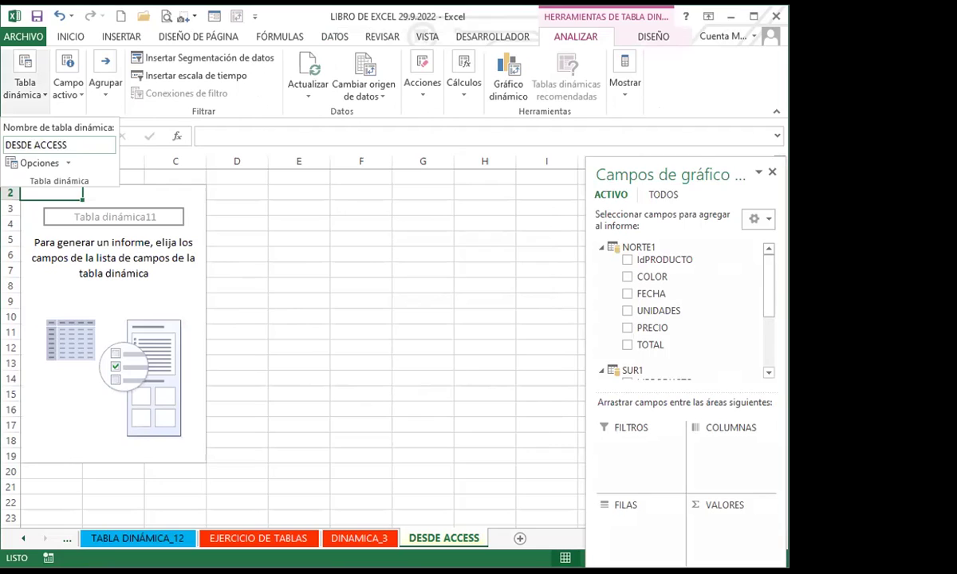
pyautogui.press('Return')
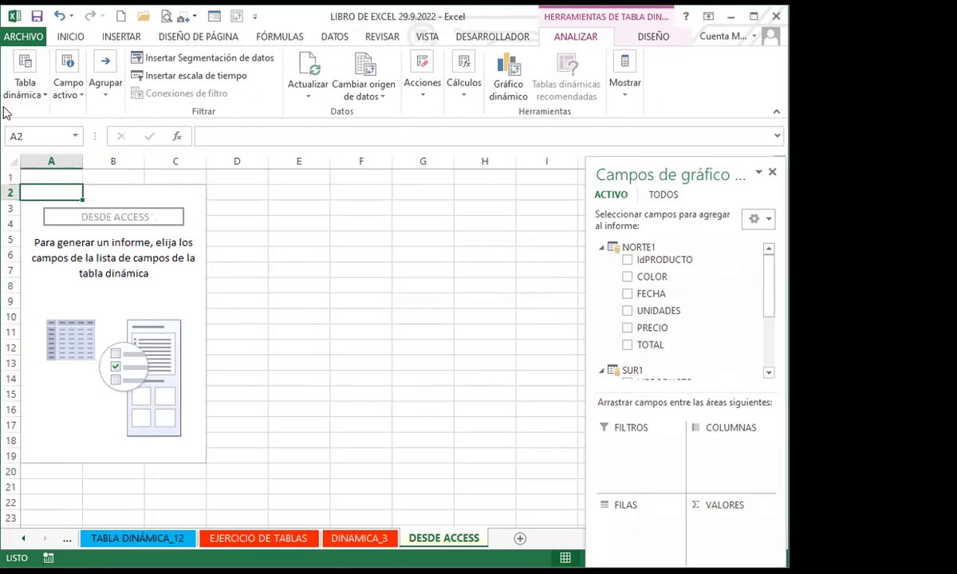
# Step: Collapse the NORTE1 table in the pivot field list and bring the SUR1 fields into view
pyautogui.click(176, 306)
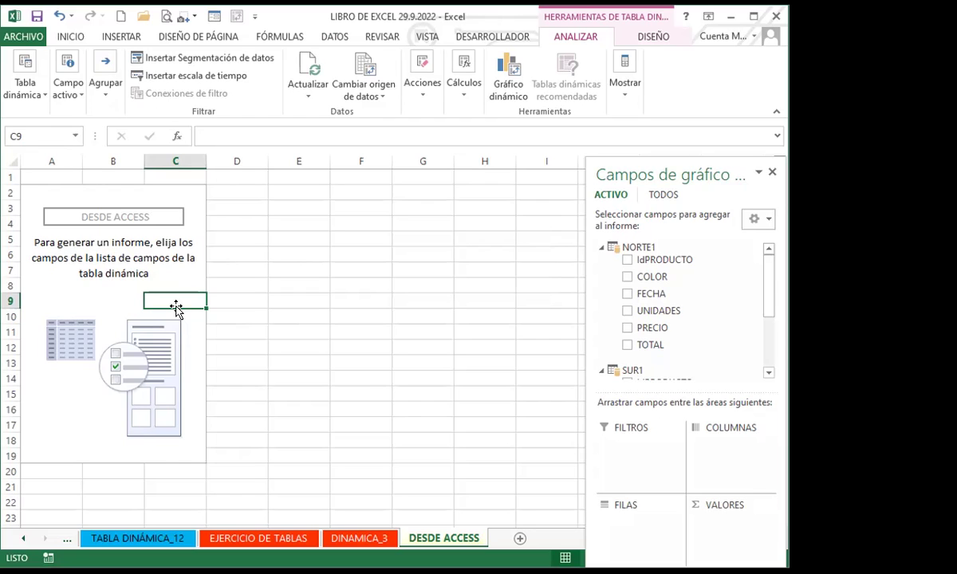
pyautogui.moveTo(771, 287)
pyautogui.mouseDown()
pyautogui.moveTo(769, 335)
pyautogui.moveTo(768, 276)
pyautogui.mouseUp()
pyautogui.click(601, 253)
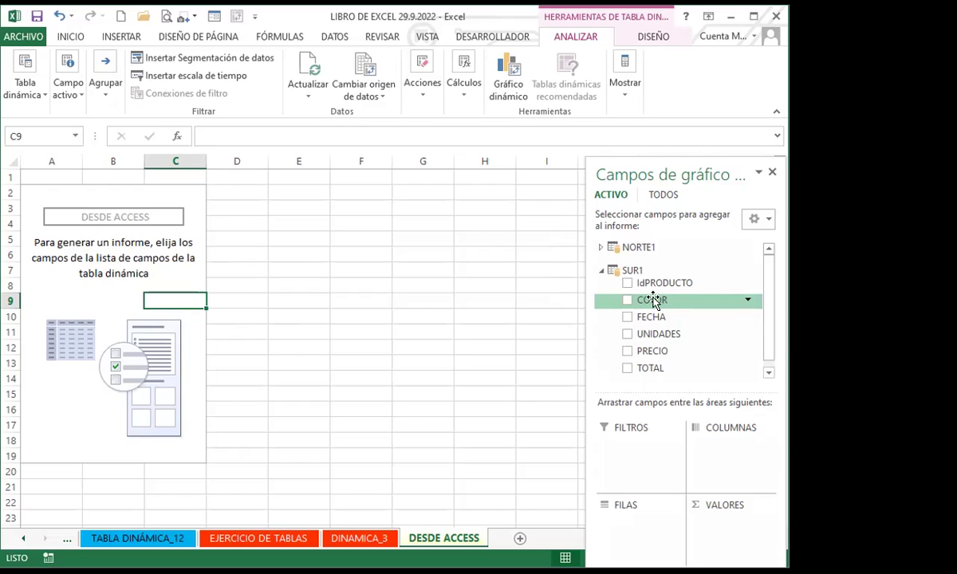
# Step: Add the UNIDADES and TOTAL fields of SUR1 to the pivot table as summed values
pyautogui.click(628, 335)
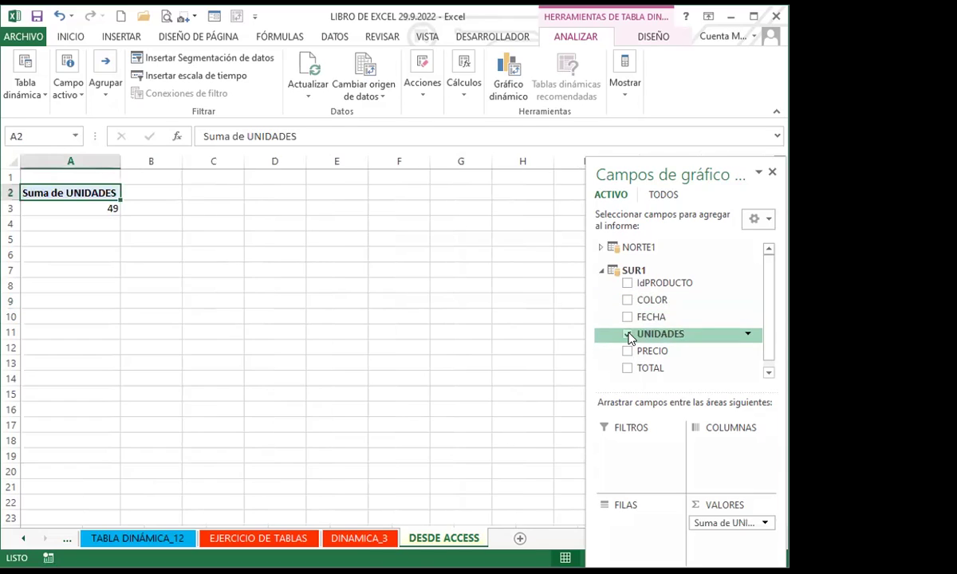
pyautogui.click(627, 369)
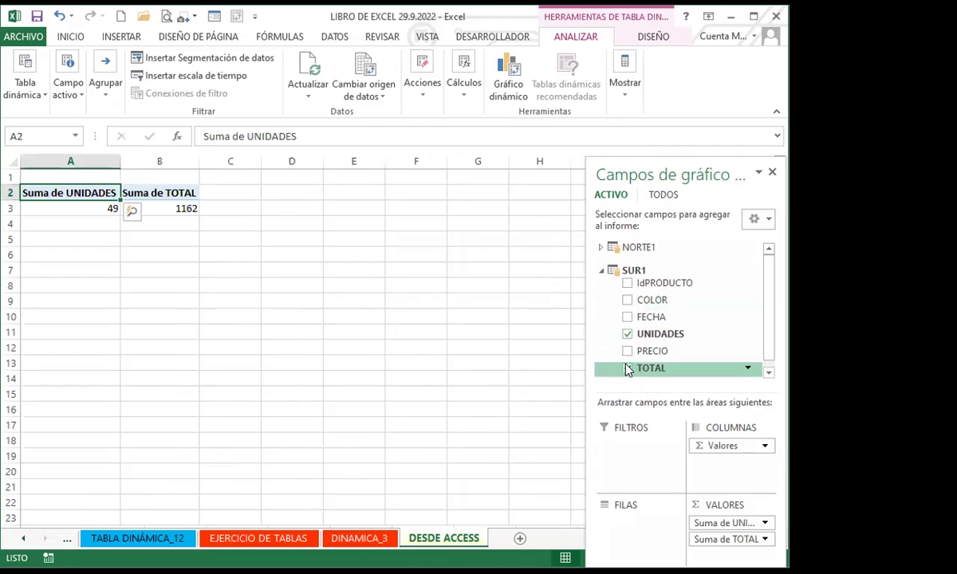
# Step: Try adding the COLOR and PRECIO fields of NORTE1 to the pivot table, dismissing the suggestion to create a table relationship
pyautogui.click(601, 248)
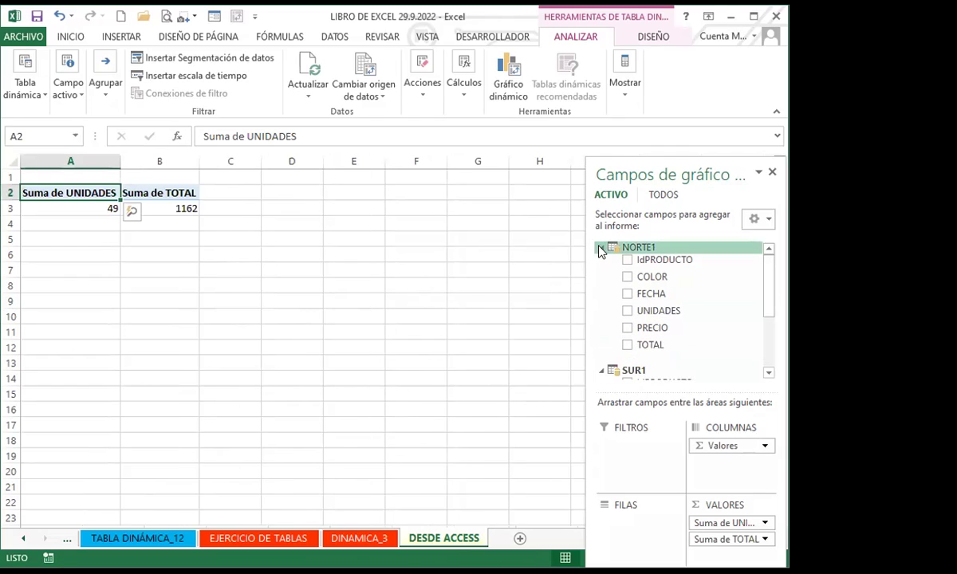
pyautogui.click(627, 277)
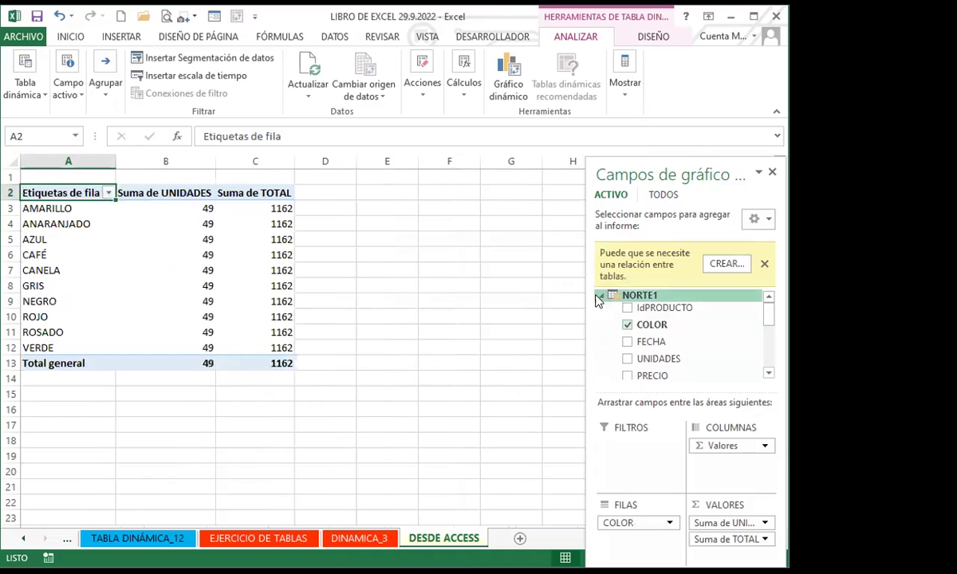
pyautogui.click(764, 264)
pyautogui.click(628, 328)
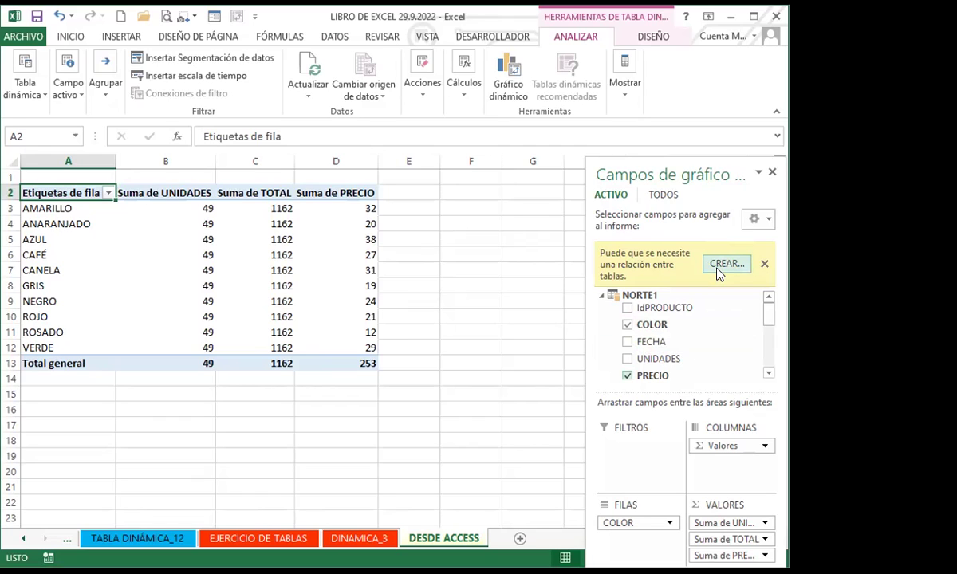
pyautogui.click(764, 263)
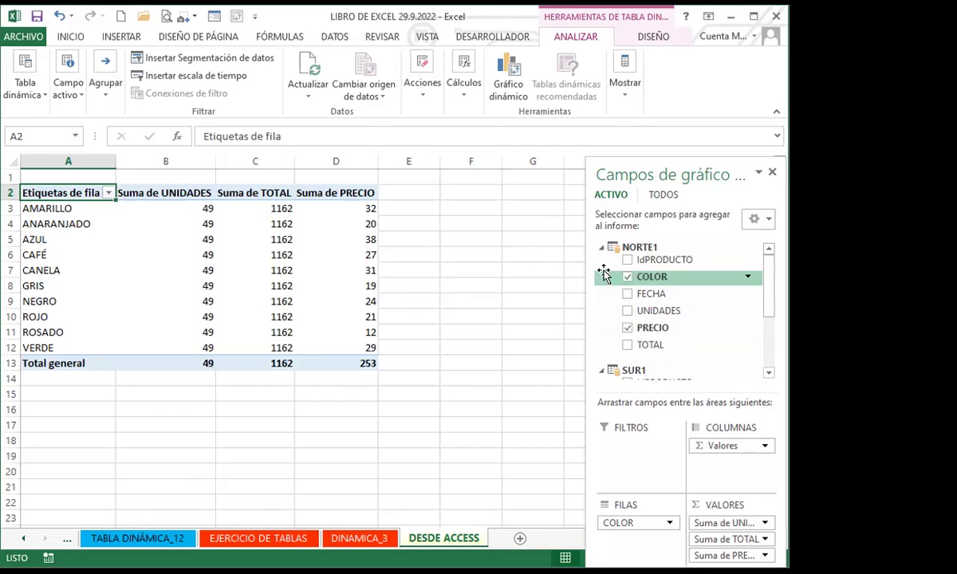
# Step: Remove the NORTE1 COLOR and PRECIO fields from the pivot table and collapse both tables in the field list
pyautogui.moveTo(773, 299); pyautogui.dragTo(770, 363)
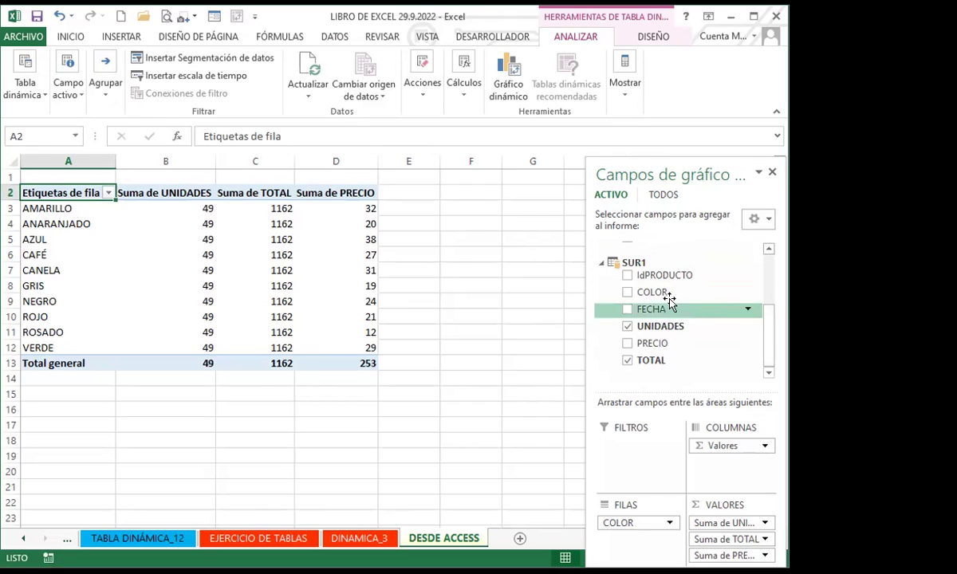
pyautogui.click(602, 263)
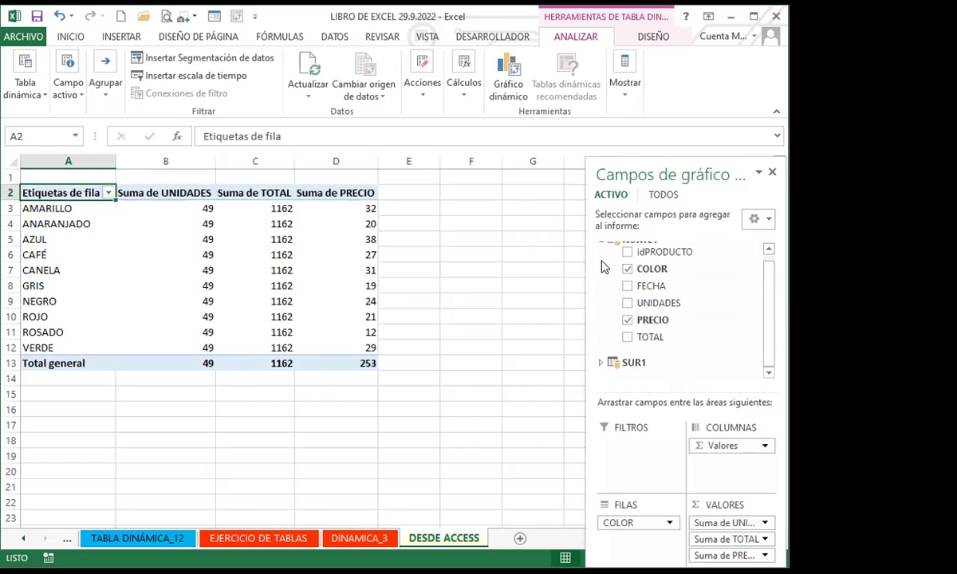
pyautogui.click(627, 269)
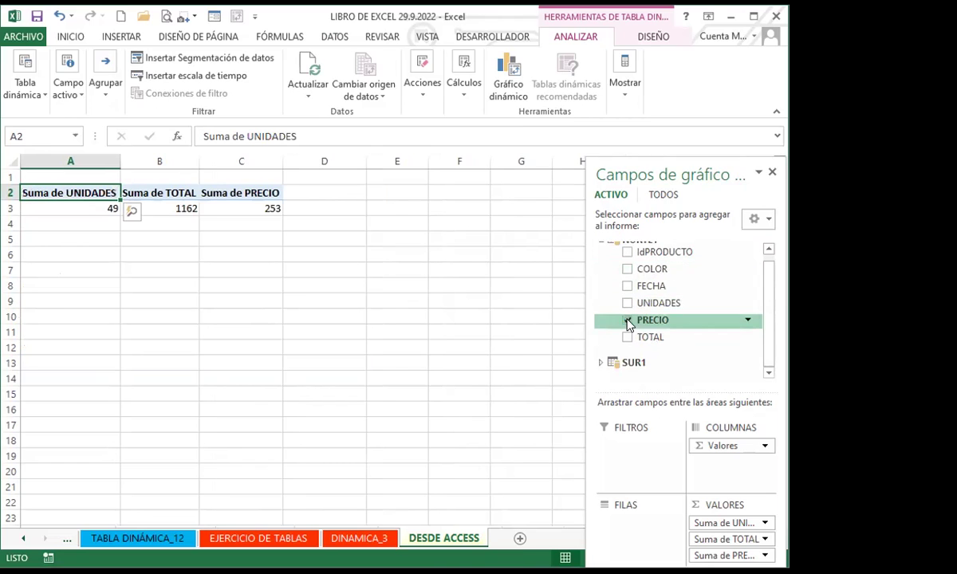
pyautogui.click(627, 320)
pyautogui.scroll(1, 607, 274)
pyautogui.click(601, 249)
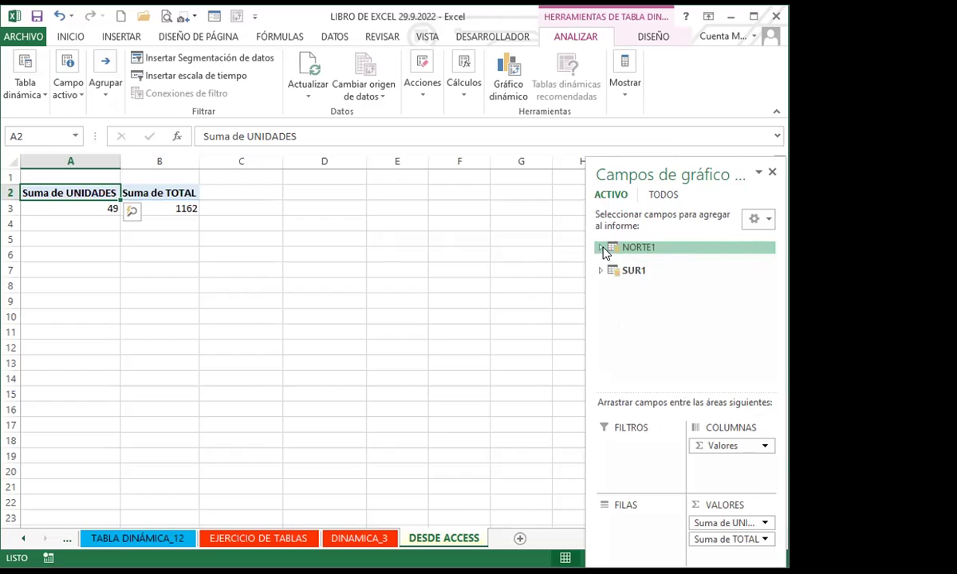
# Step: Add the PRECIO field of SUR1 as a report filter and move UNIDADES from the values to the rows
pyautogui.click(601, 271)
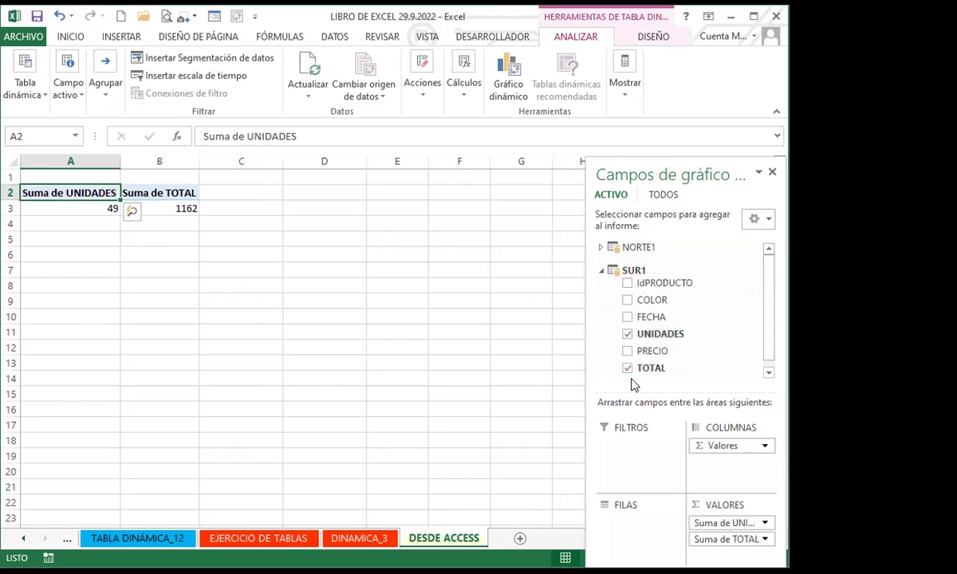
pyautogui.click(628, 351)
pyautogui.moveTo(722, 523); pyautogui.dragTo(642, 519)
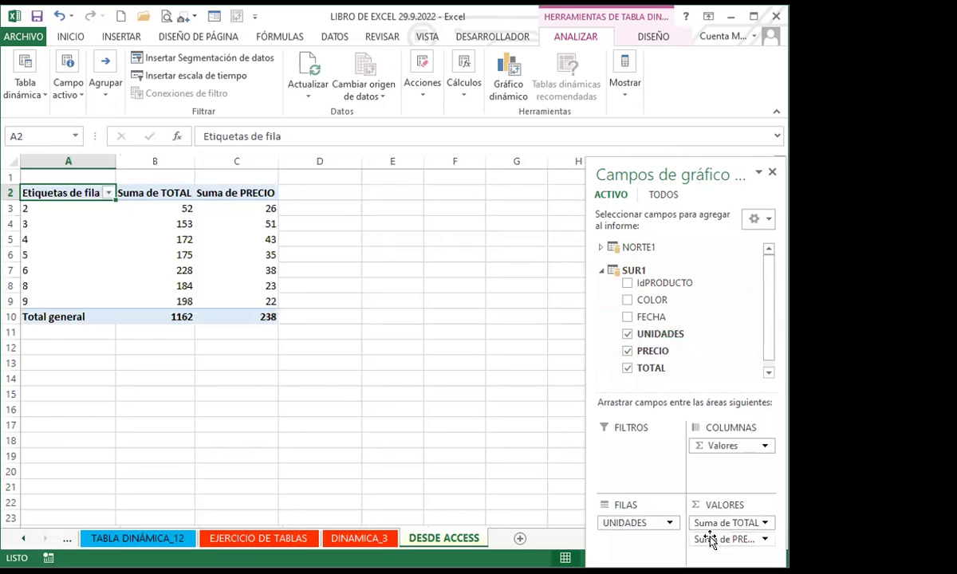
pyautogui.moveTo(710, 540); pyautogui.dragTo(642, 453)
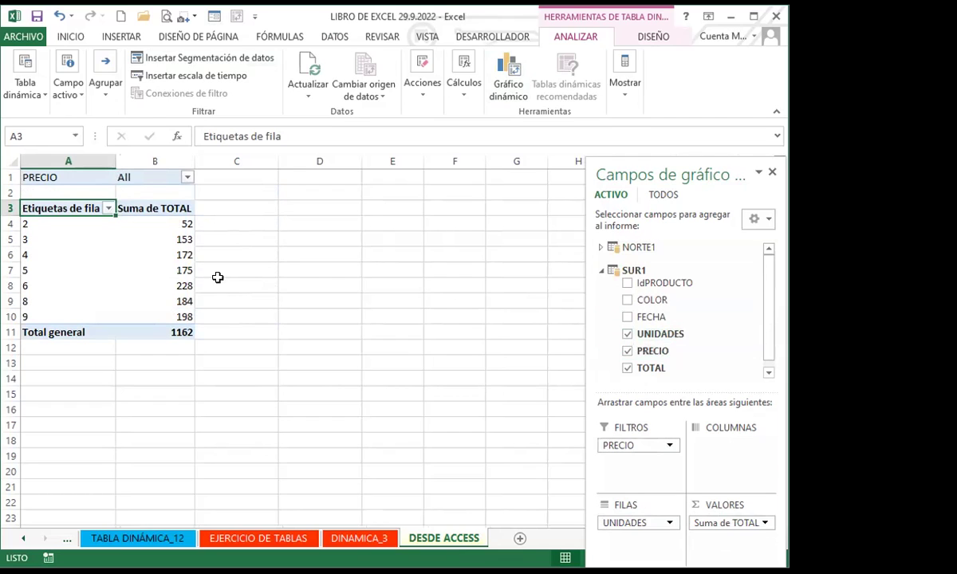
# Step: Add the COLOR field of SUR1 as the pivot table's column field and close the field list
pyautogui.click(625, 300)
pyautogui.moveTo(650, 539); pyautogui.dragTo(717, 446)
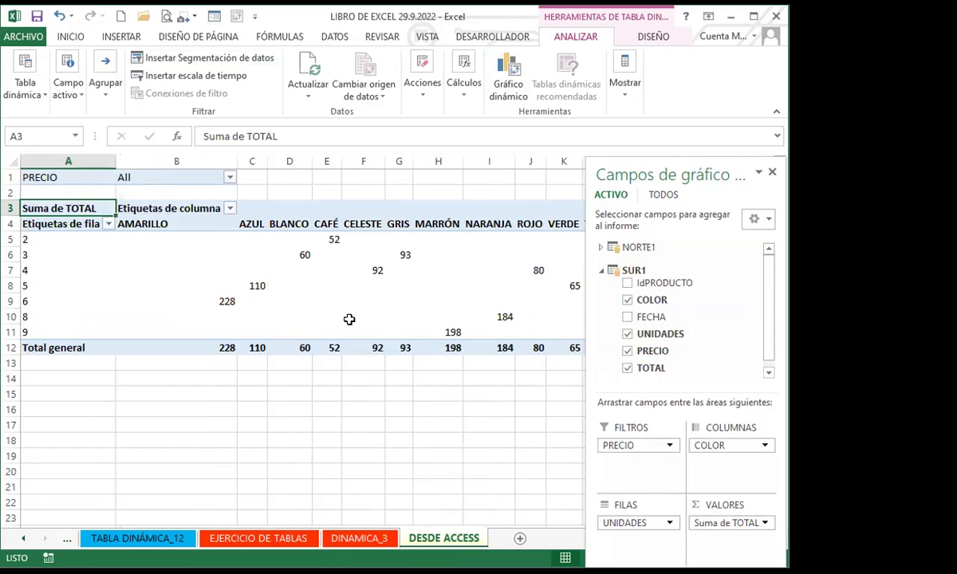
pyautogui.click(773, 172)
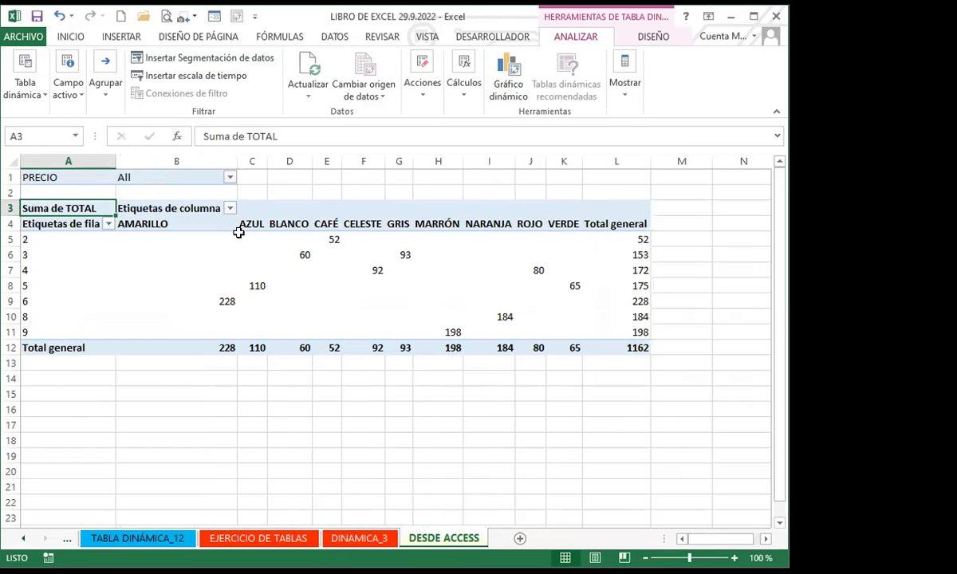
pyautogui.click(215, 221)
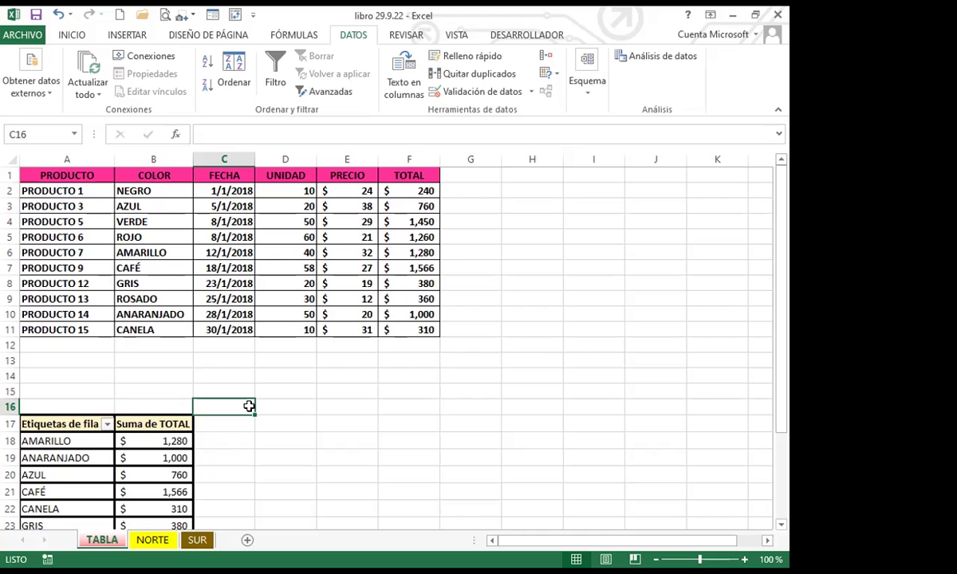
# Step: Review the pivot table on the TABLA sheet and the data on the NORTE and SUR sheets of the libro 29.9.22 workbook
pyautogui.scroll(-2, 160, 431)
pyautogui.click(162, 432)
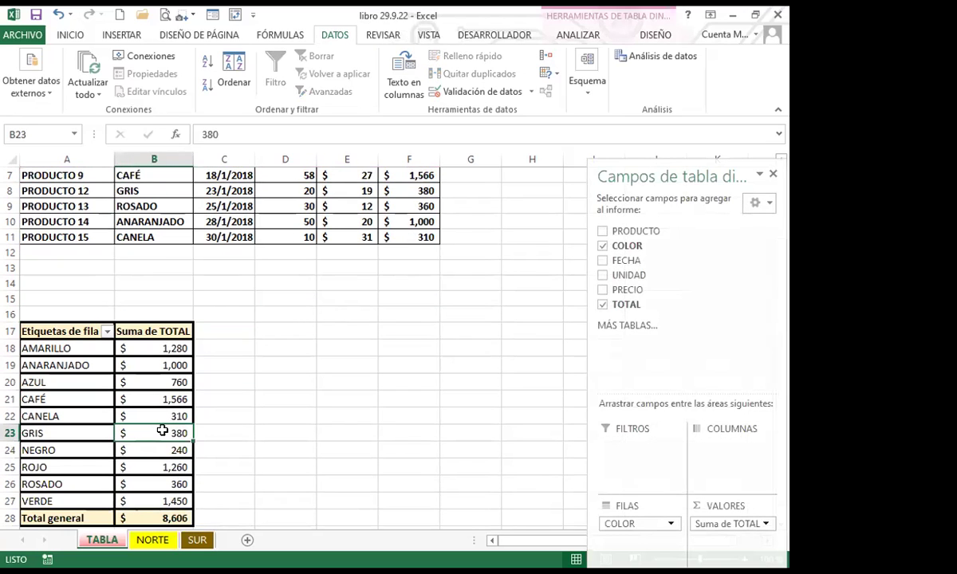
pyautogui.moveTo(162, 431)
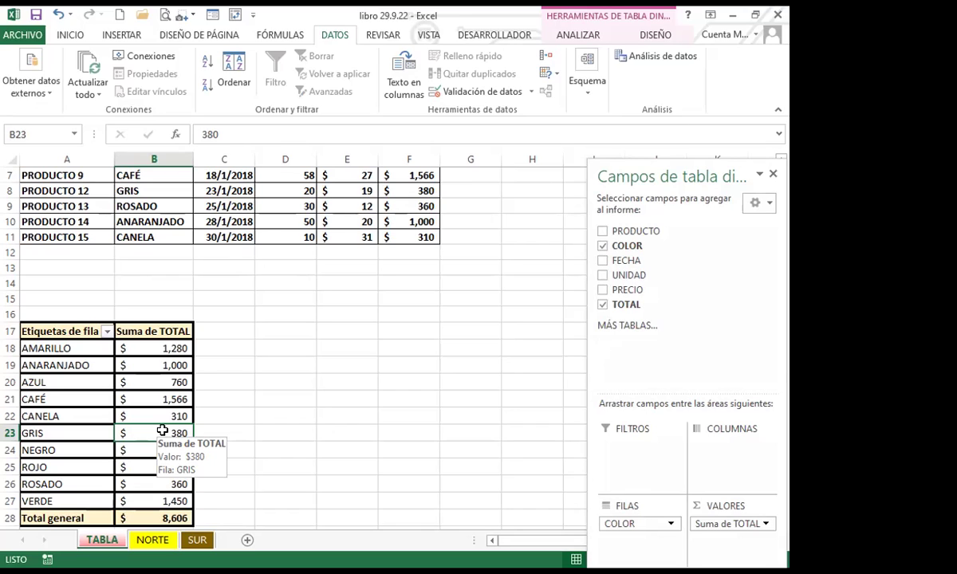
pyautogui.click(152, 540)
pyautogui.click(197, 540)
pyautogui.click(152, 540)
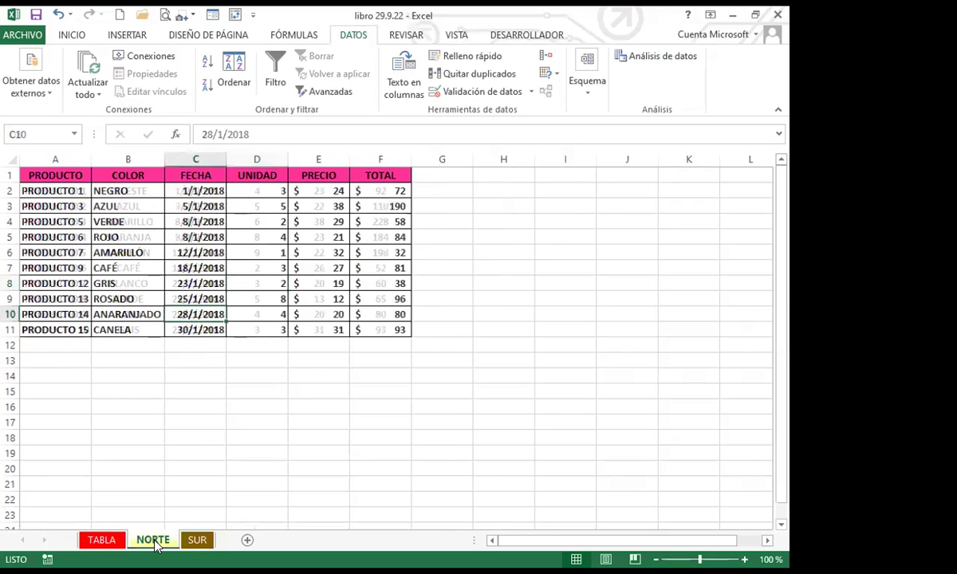
pyautogui.click(242, 279)
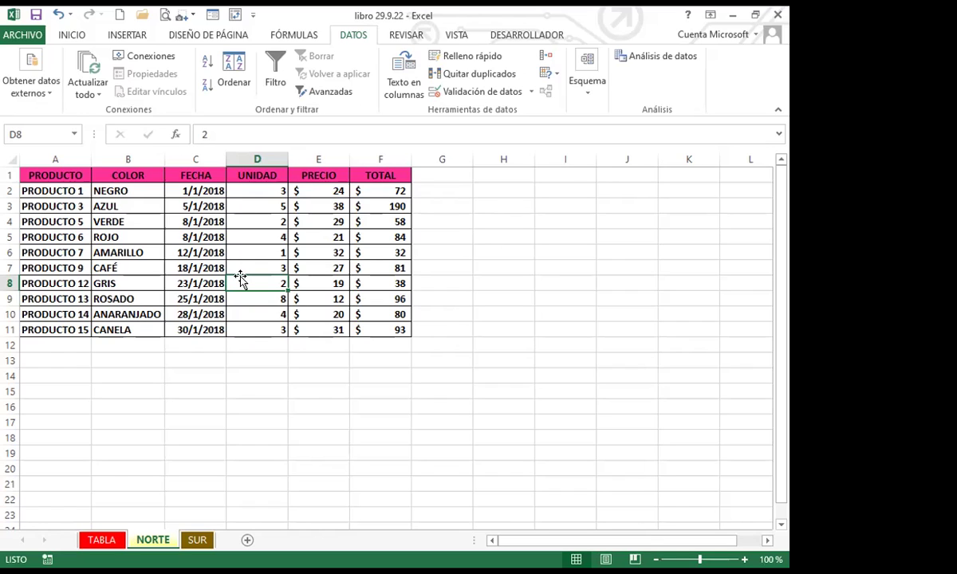
# Step: Check whether the Relaciones command is available for the NORTE data, with single cells and the whole range A1:F11 selected
pyautogui.click(67, 34)
pyautogui.click(60, 222)
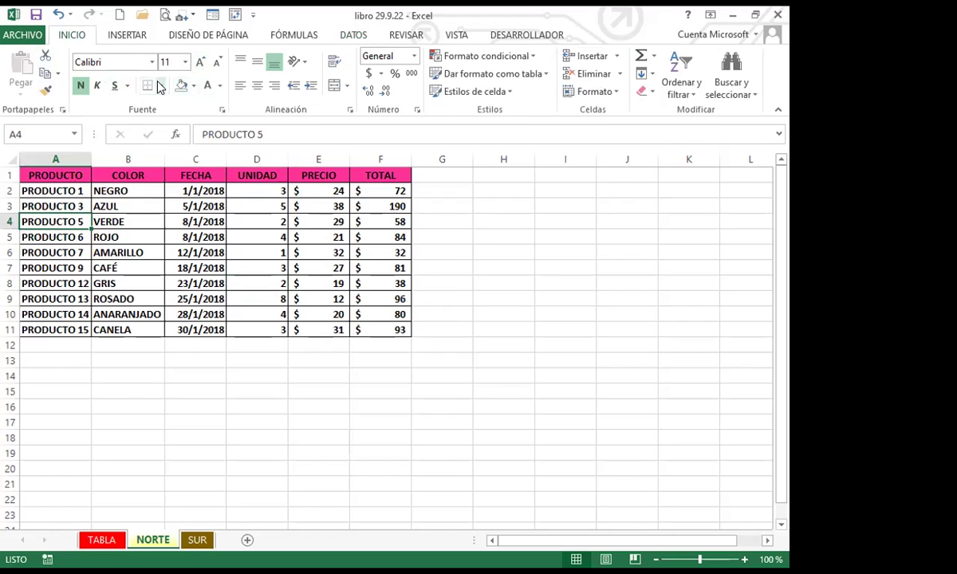
pyautogui.click(355, 36)
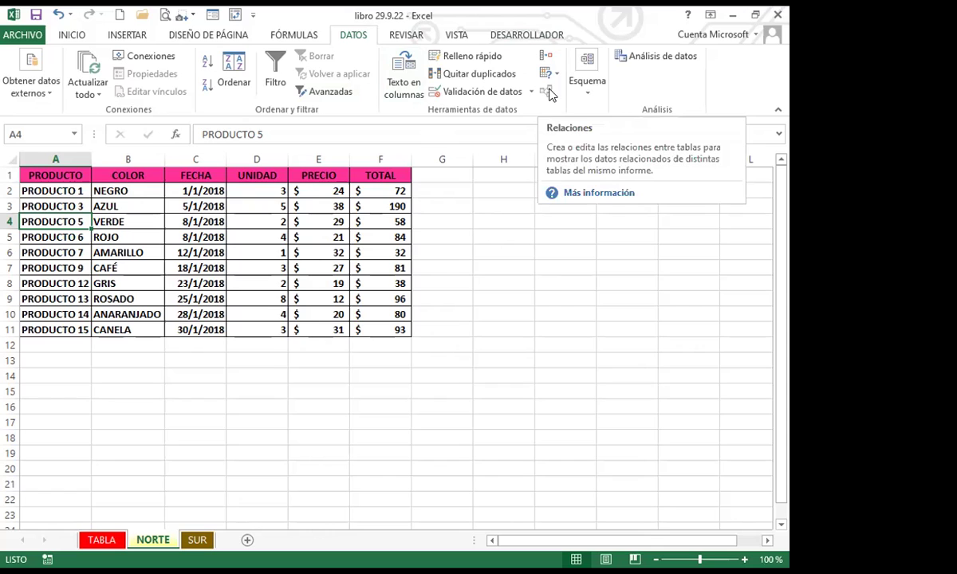
pyautogui.click(209, 221)
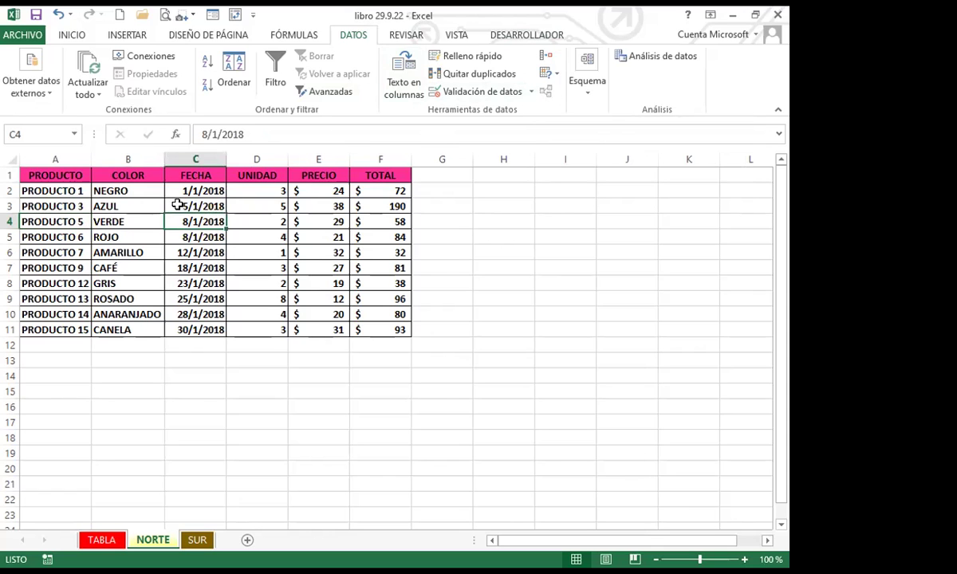
pyautogui.moveTo(58, 175); pyautogui.dragTo(378, 331)
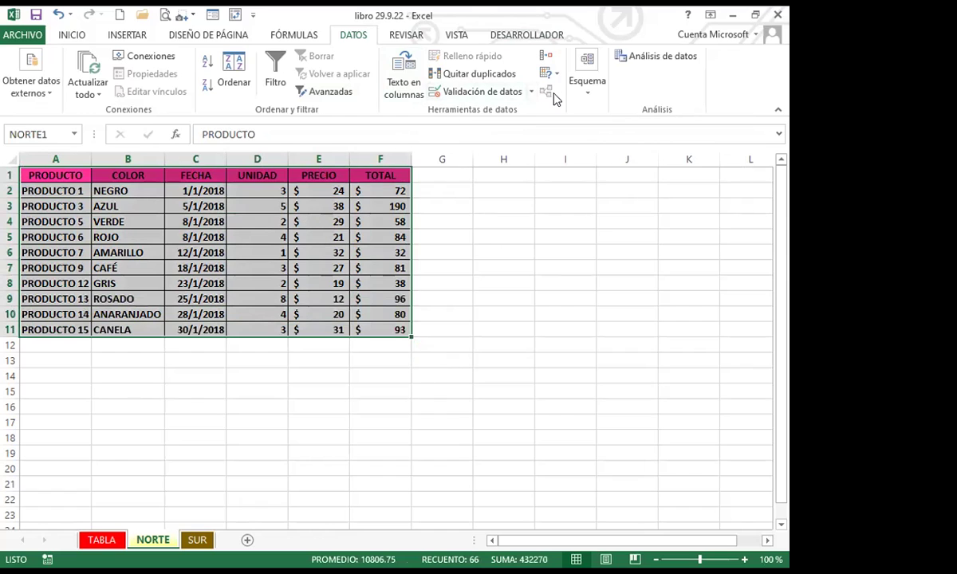
pyautogui.click(184, 218)
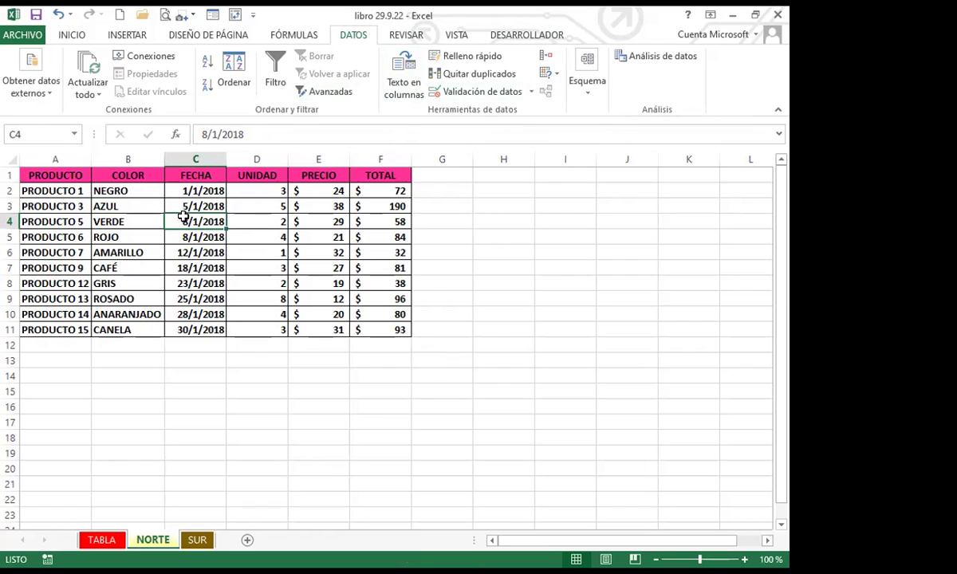
pyautogui.moveTo(45, 175); pyautogui.dragTo(391, 327)
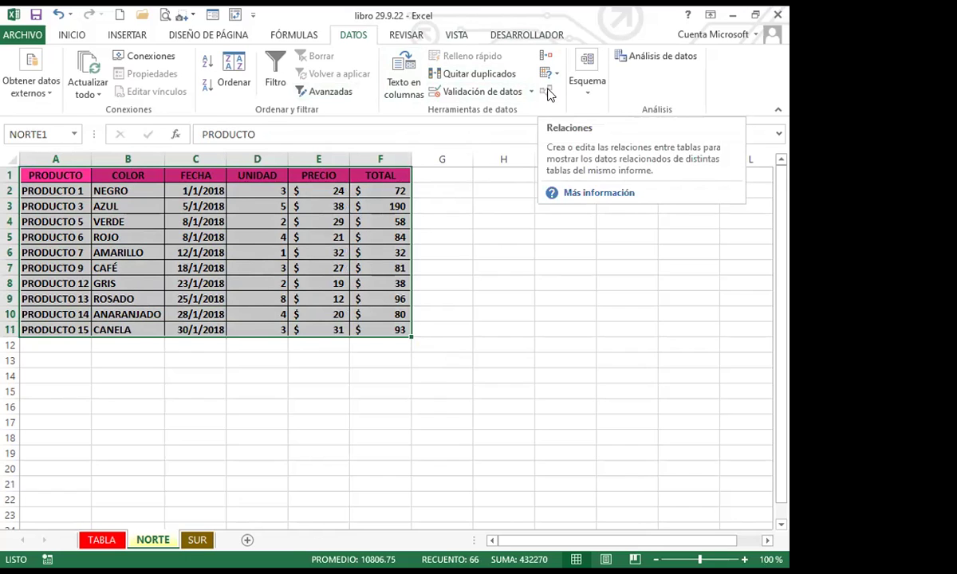
pyautogui.click(145, 237)
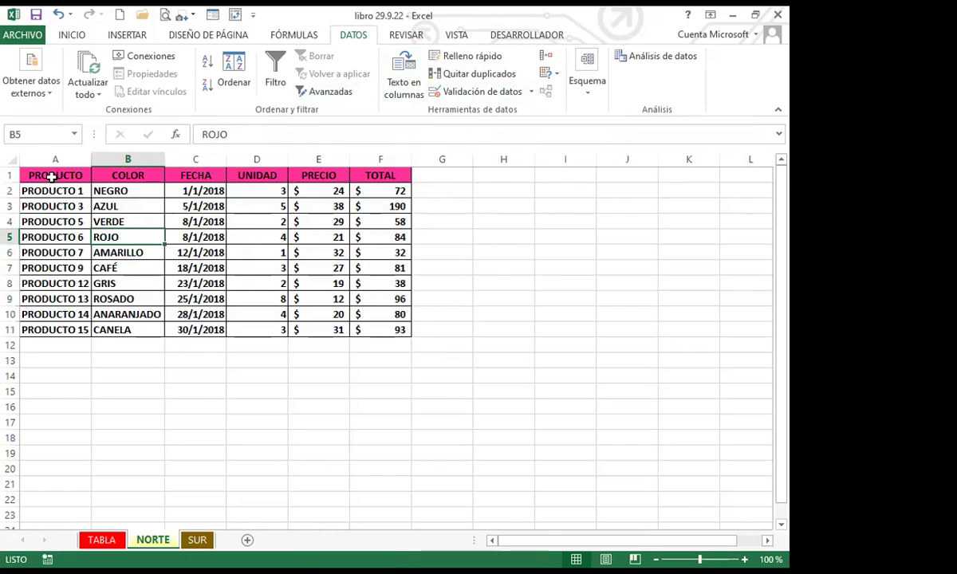
pyautogui.moveTo(52, 176); pyautogui.dragTo(361, 327)
pyautogui.click(197, 250)
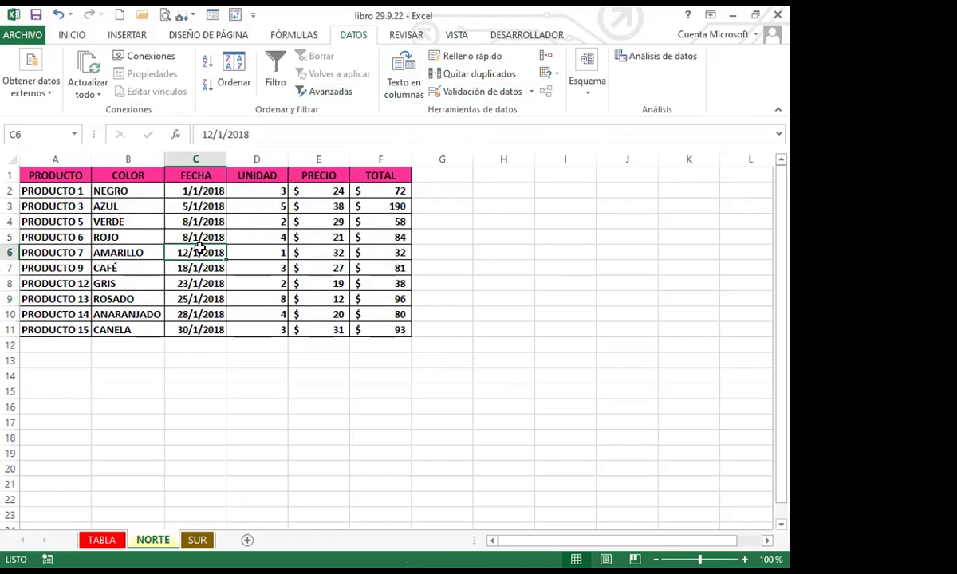
# Step: Format the NORTE range A1:F11 as a table with headers in a light grey style and turn off its filter buttons
pyautogui.click(73, 35)
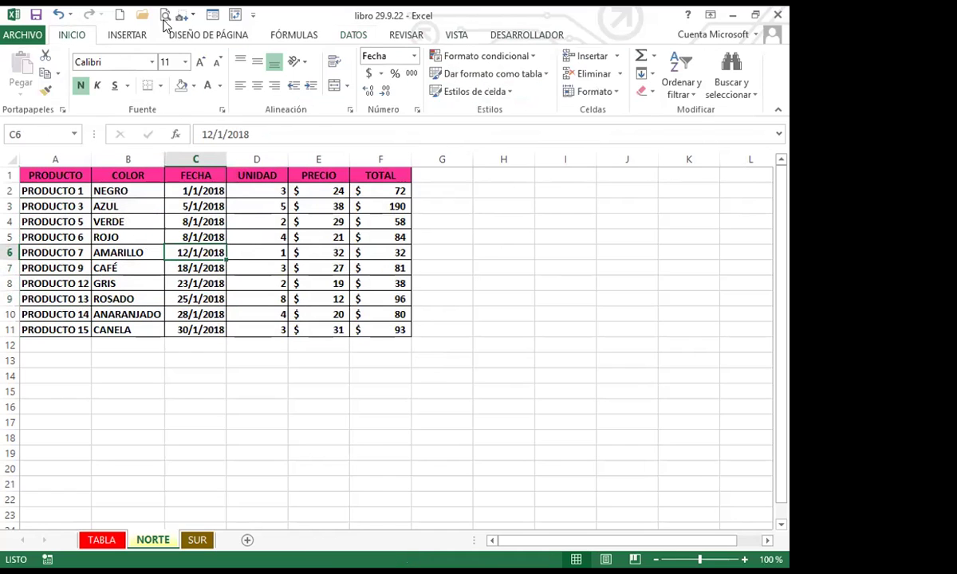
pyautogui.click(548, 76)
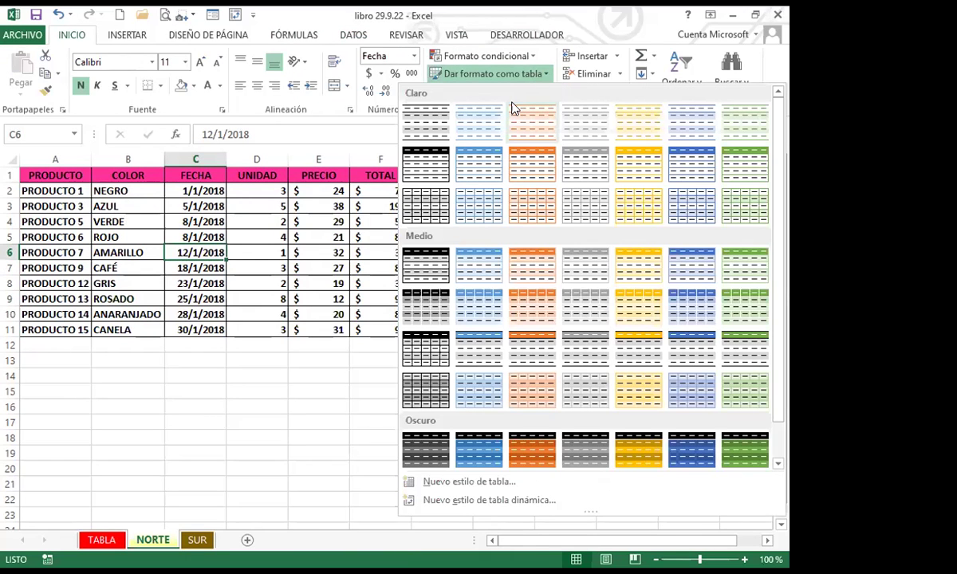
pyautogui.click(578, 133)
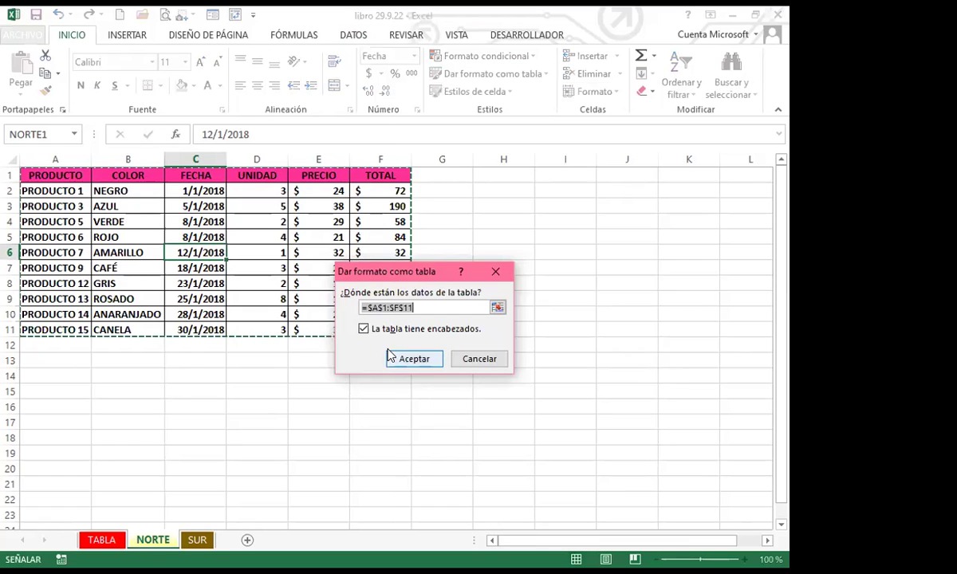
pyautogui.press('Return')
pyautogui.click(237, 296)
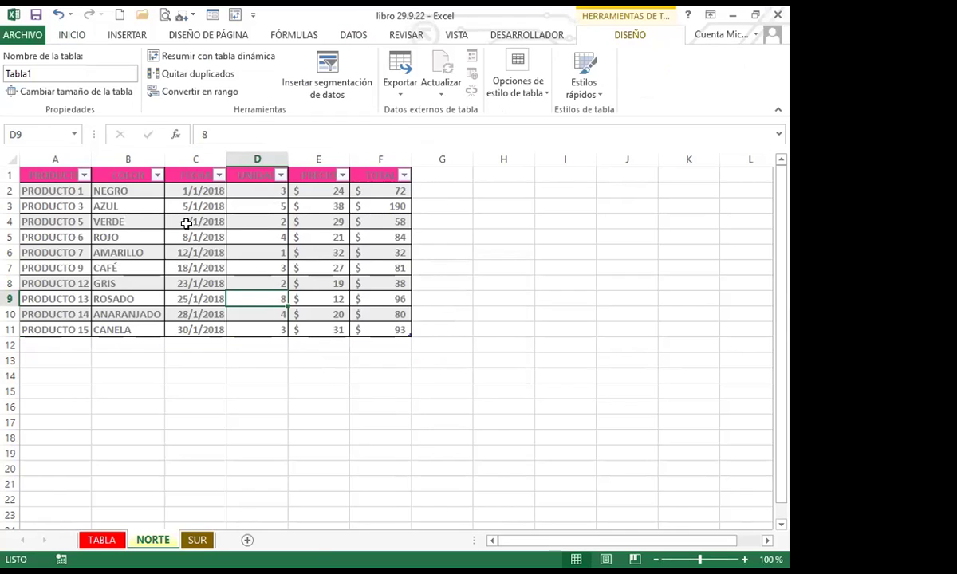
pyautogui.hotkey('ctrl', 'shift', 'l')
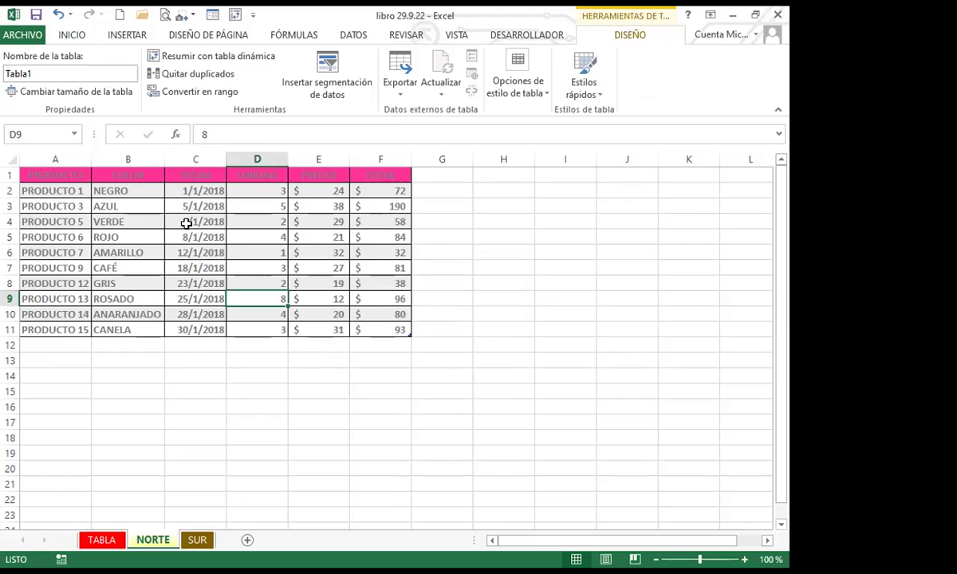
# Step: Set the font colour of the NORTE range A1:F12 to black
pyautogui.moveTo(58, 175); pyautogui.dragTo(383, 344)
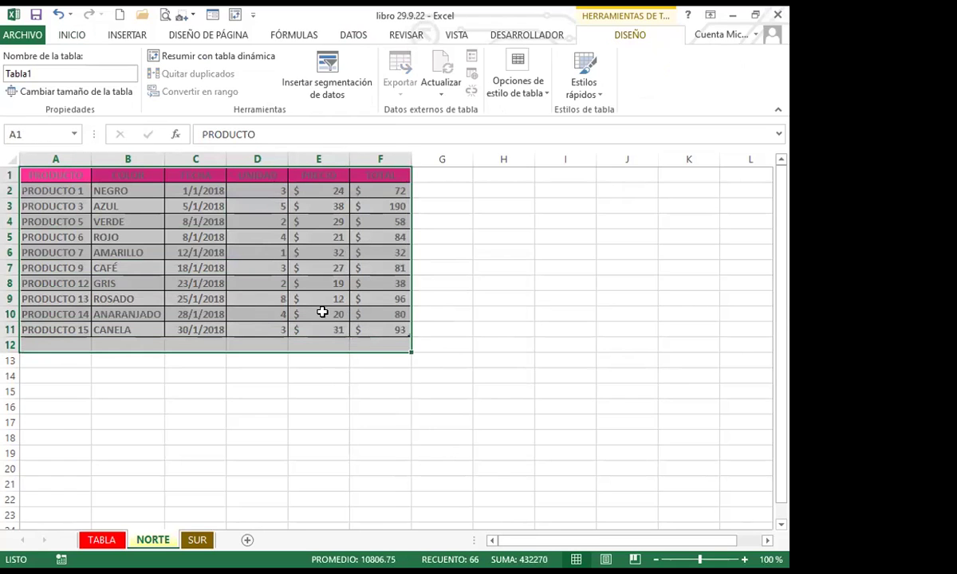
pyautogui.click(71, 35)
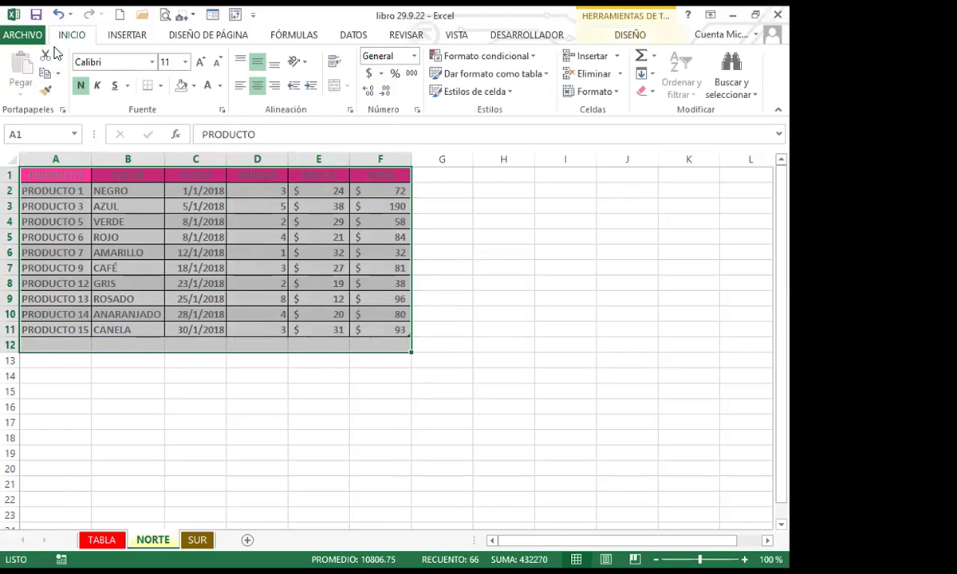
pyautogui.click(220, 85)
pyautogui.click(203, 109)
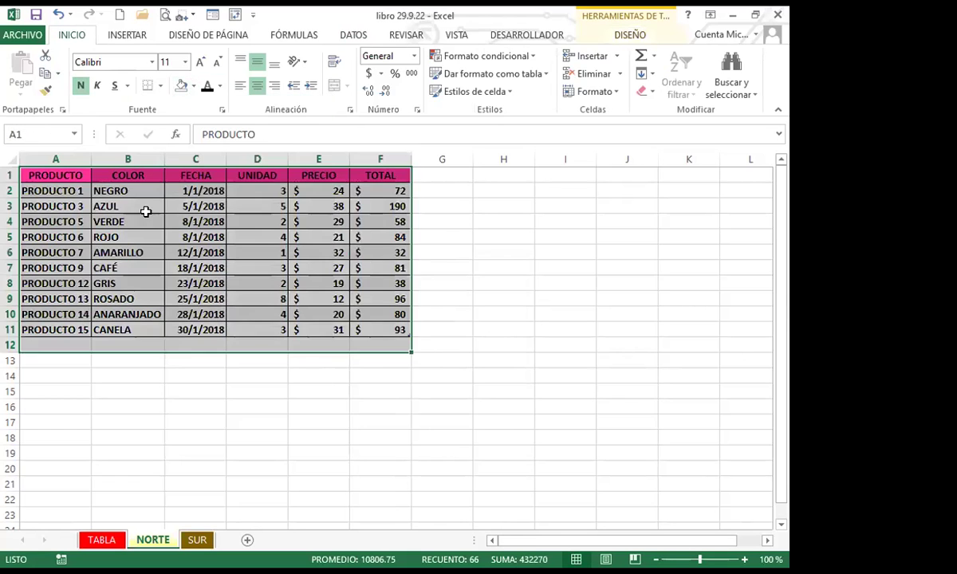
pyautogui.click(198, 236)
# Step: Format the SUR range A1:F11 as a table with headers in a light grey style
pyautogui.click(197, 540)
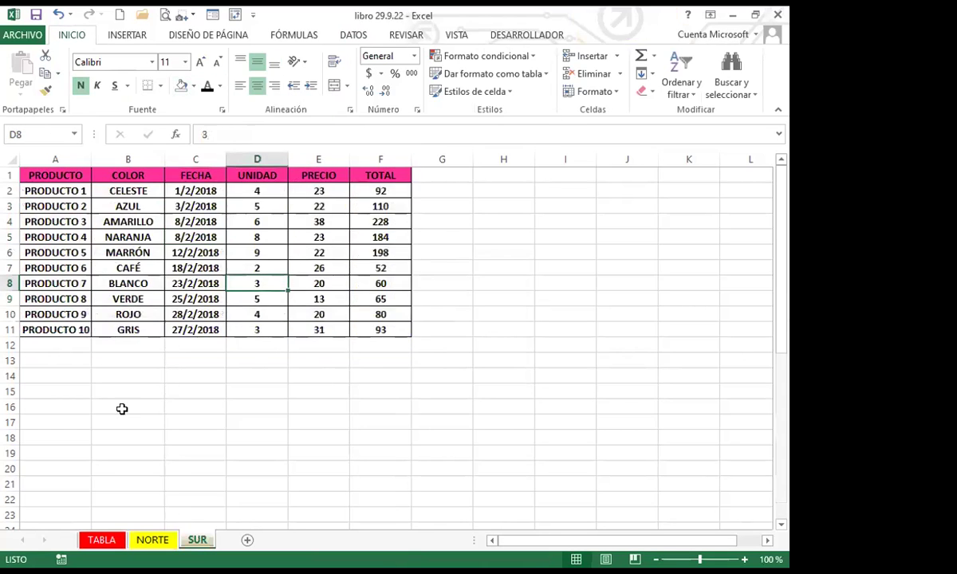
pyautogui.moveTo(60, 174); pyautogui.dragTo(373, 328)
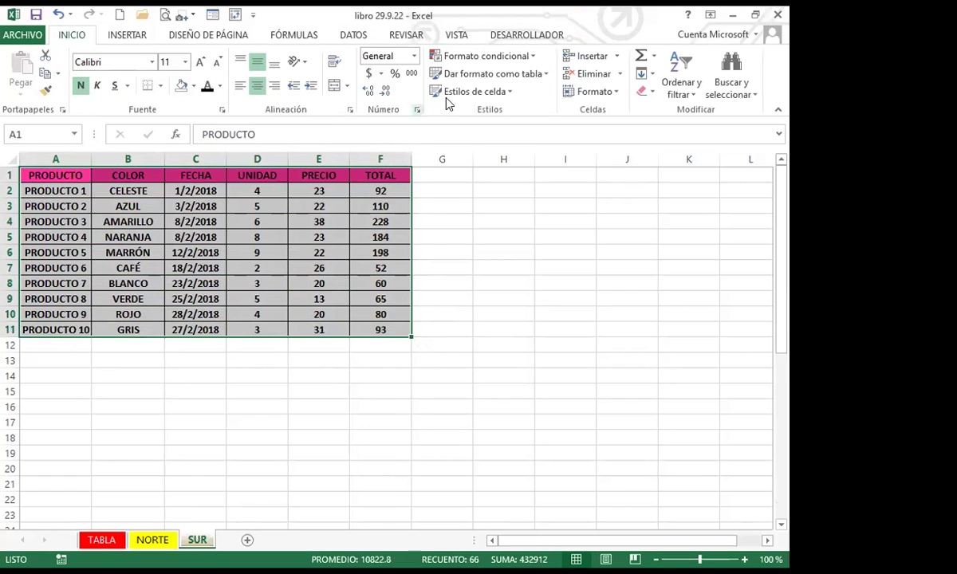
pyautogui.click(539, 77)
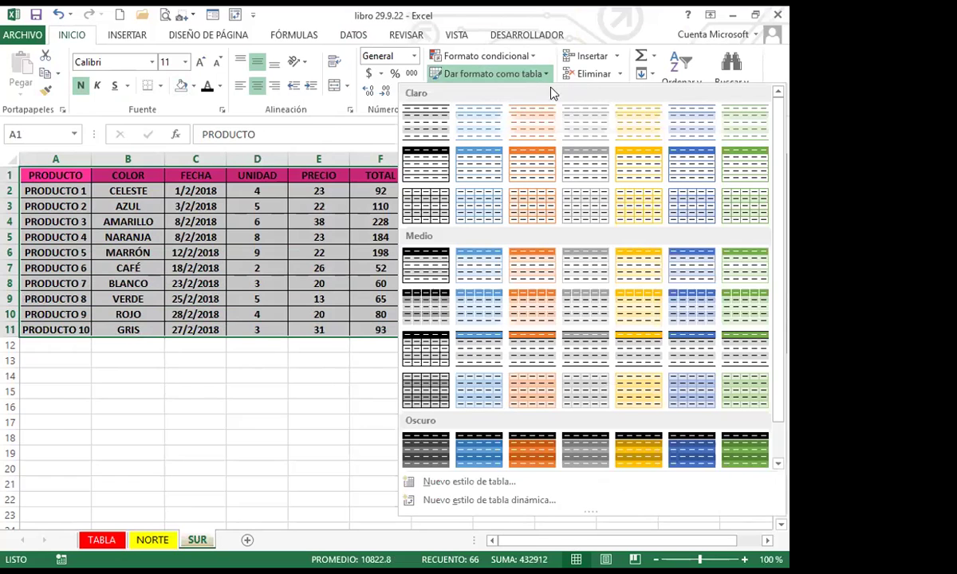
pyautogui.click(586, 121)
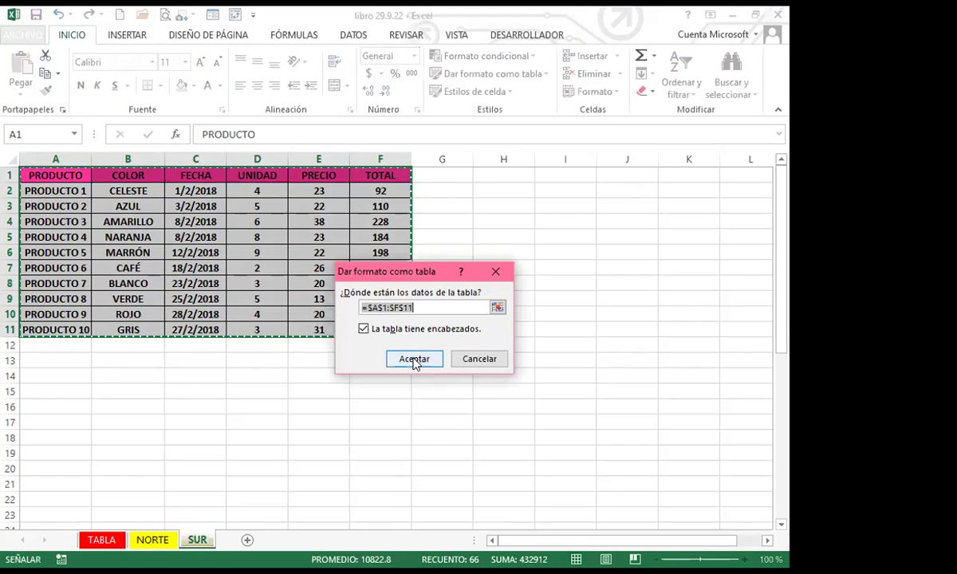
pyautogui.click(412, 359)
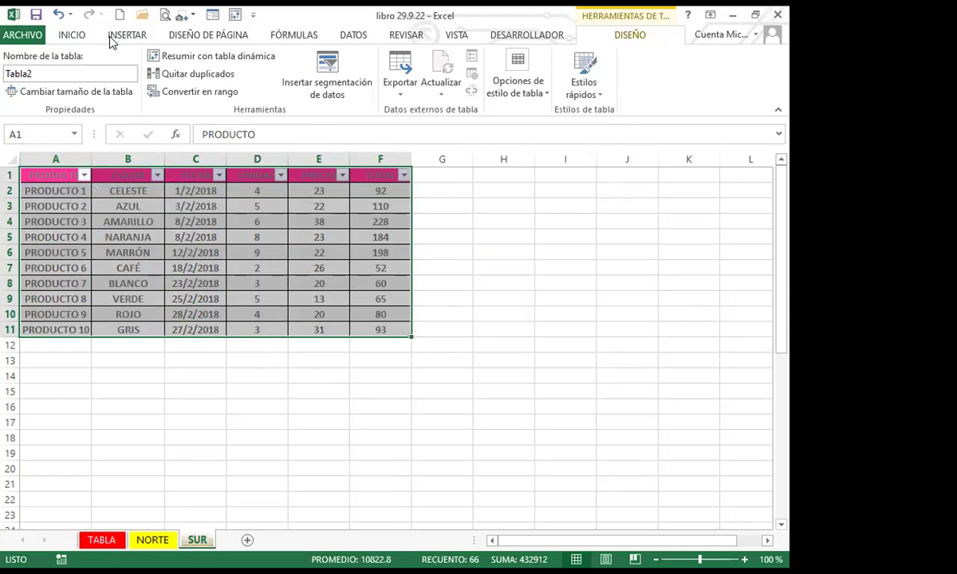
# Step: Set the SUR table's font colour to black and turn off its filter buttons
pyautogui.click(76, 34)
pyautogui.click(206, 90)
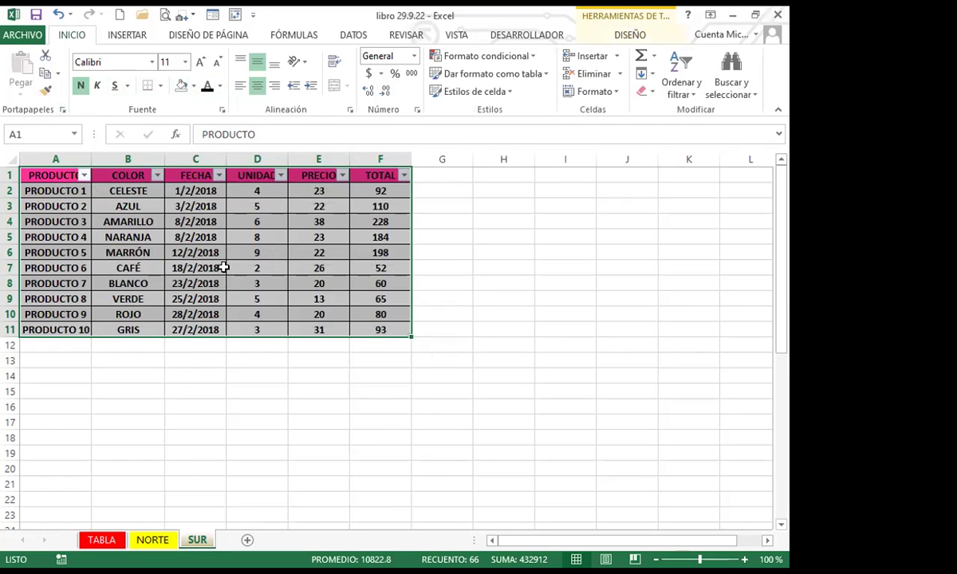
pyautogui.hotkey('ctrl', 'shift', 'l')
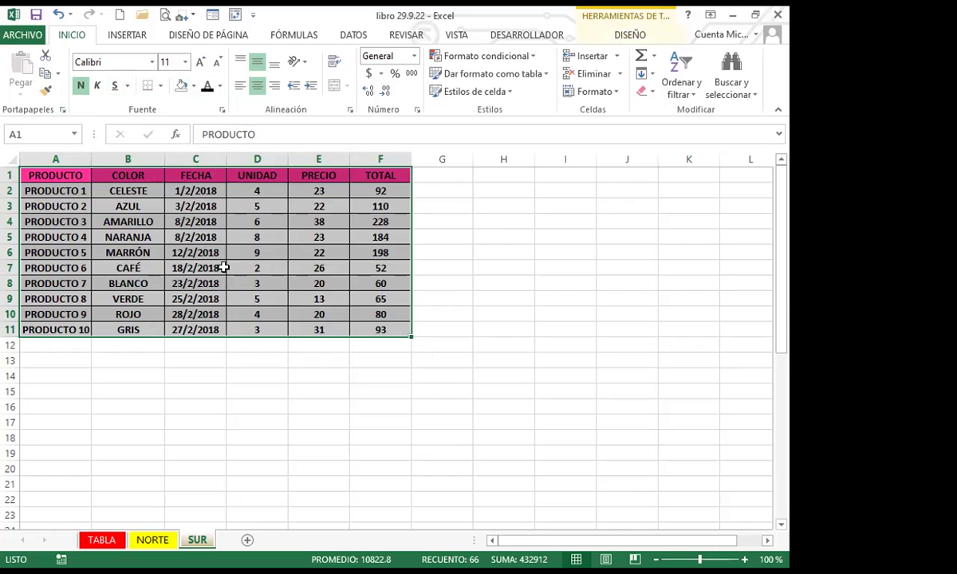
pyautogui.click(226, 268)
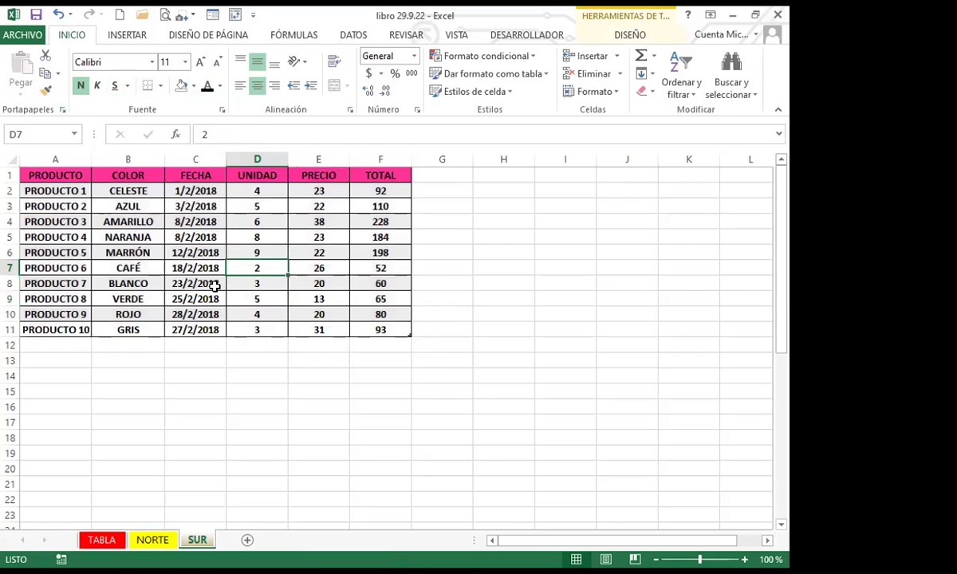
# Step: Rename the table on the NORTE sheet as NORTE
pyautogui.click(152, 540)
pyautogui.click(217, 266)
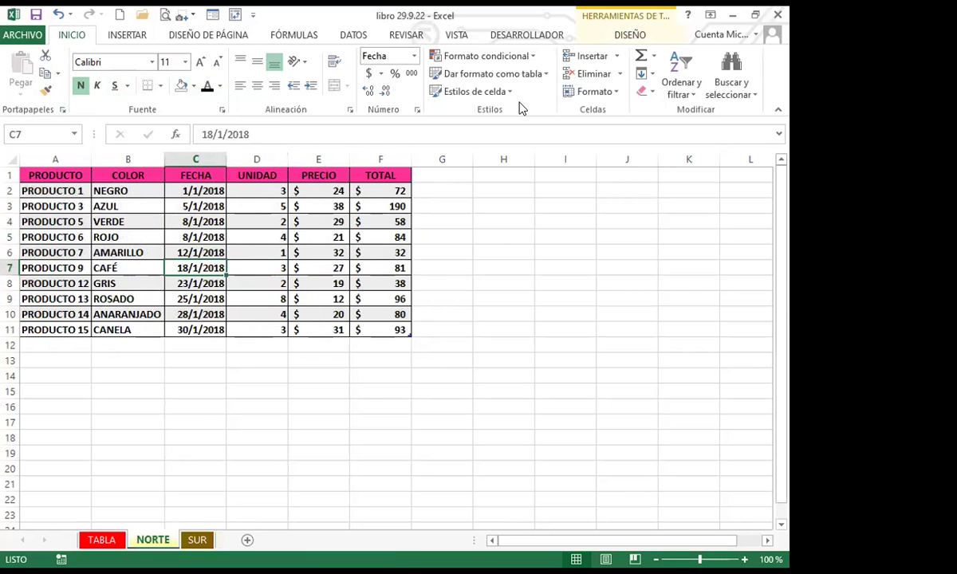
pyautogui.click(629, 36)
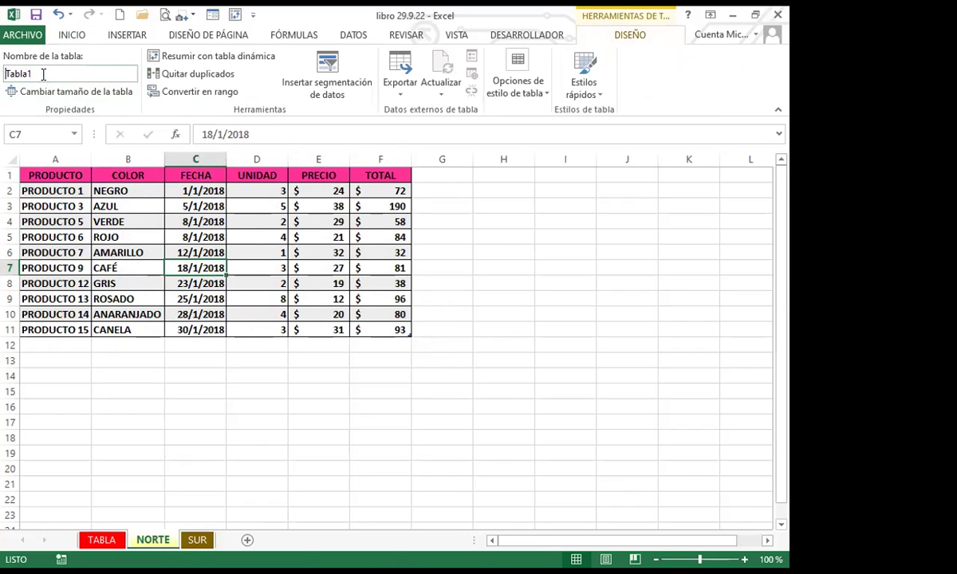
pyautogui.moveTo(51, 71); pyautogui.dragTo(6, 70)
pyautogui.write('NORTE')
# Step: Rename the table on the SUR sheet as SUR and check the table names on both sheets
pyautogui.click(197, 540)
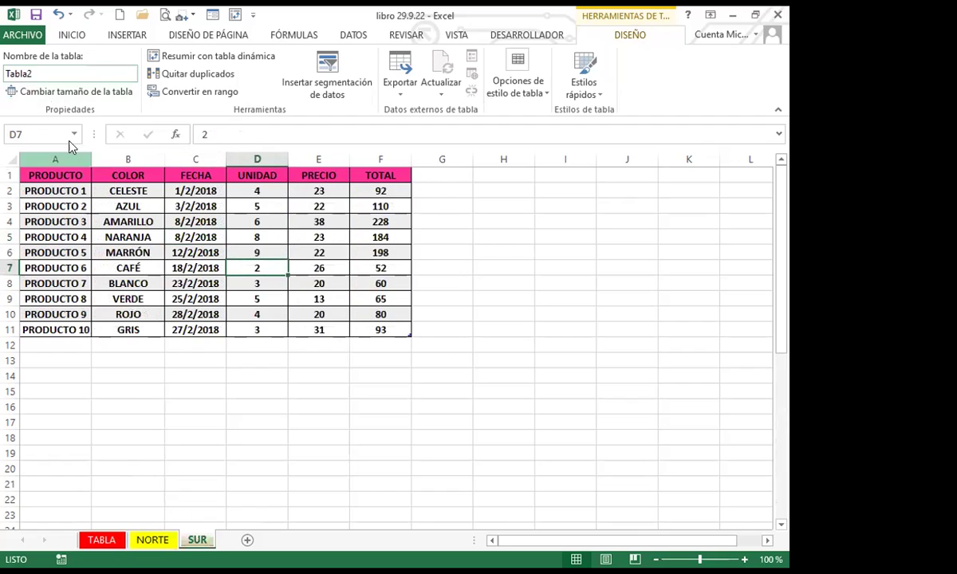
pyautogui.moveTo(48, 72); pyautogui.dragTo(3, 70)
pyautogui.write('SUR')
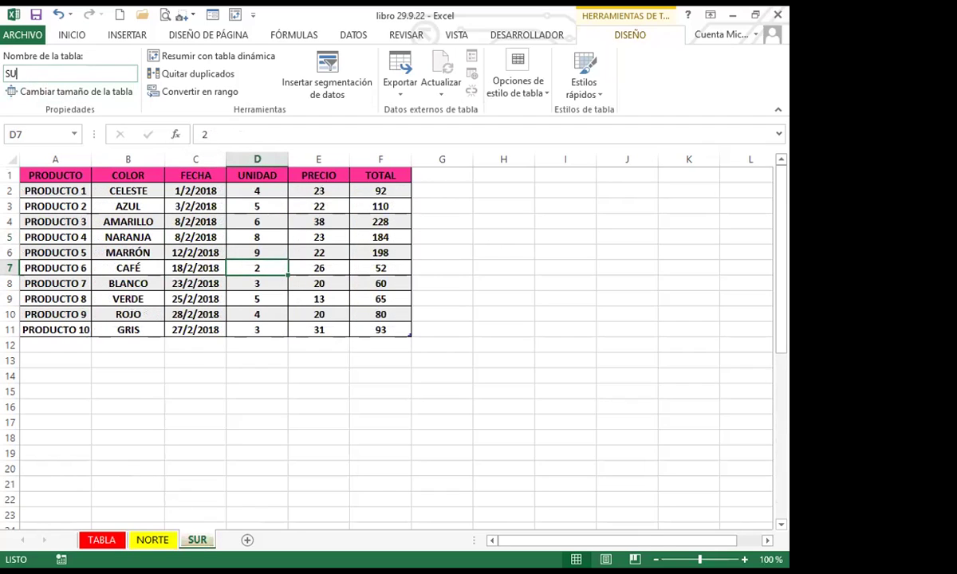
pyautogui.click(111, 221)
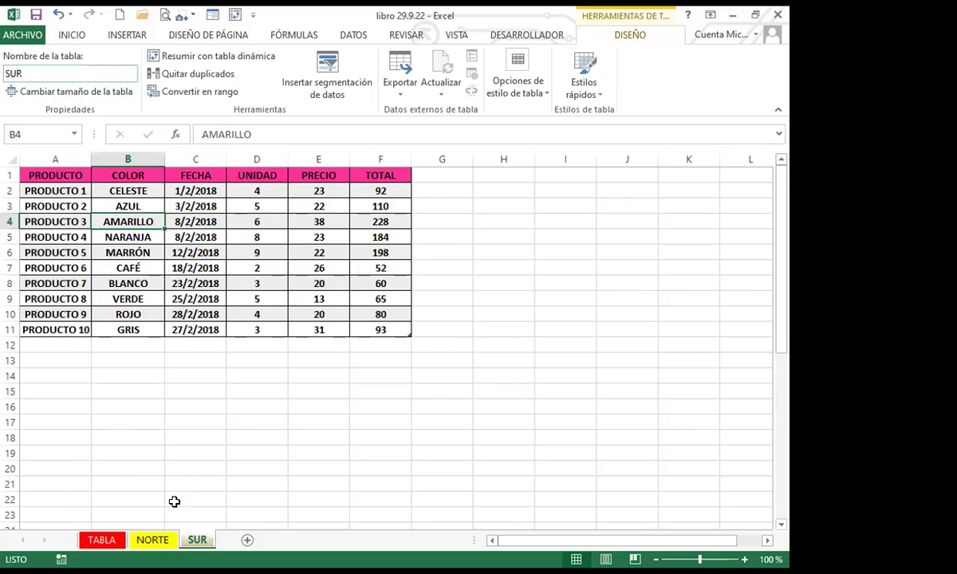
pyautogui.click(153, 540)
pyautogui.click(185, 270)
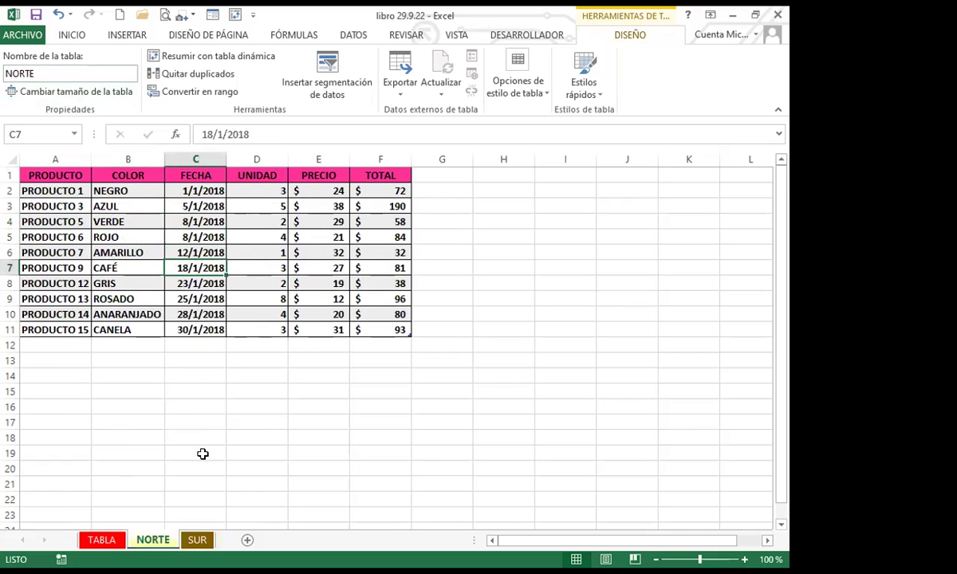
pyautogui.click(197, 541)
pyautogui.click(185, 297)
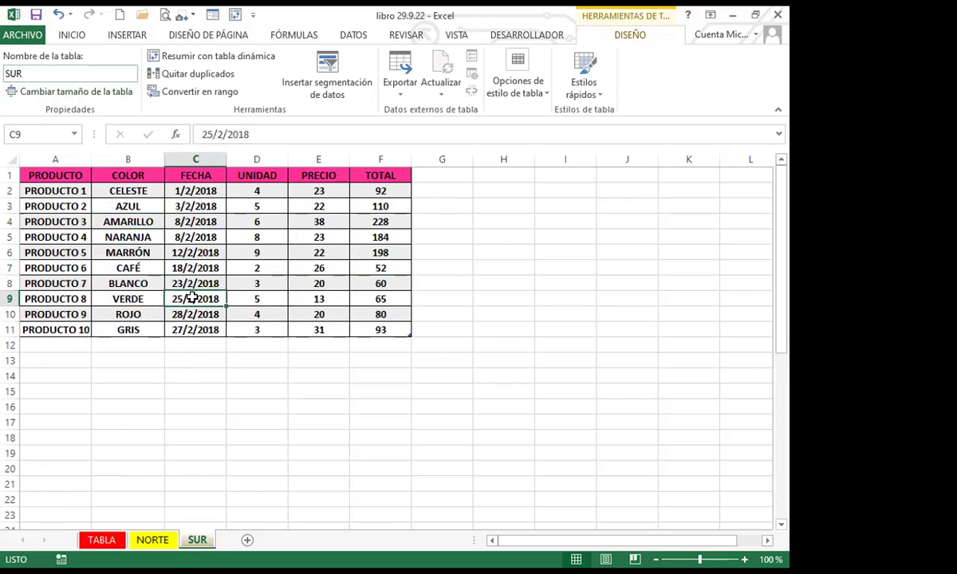
# Step: Start a new relationship from the NORTE data range A1:F11, with NORTE as the table and SUR as the related table
pyautogui.click(148, 540)
pyautogui.click(144, 218)
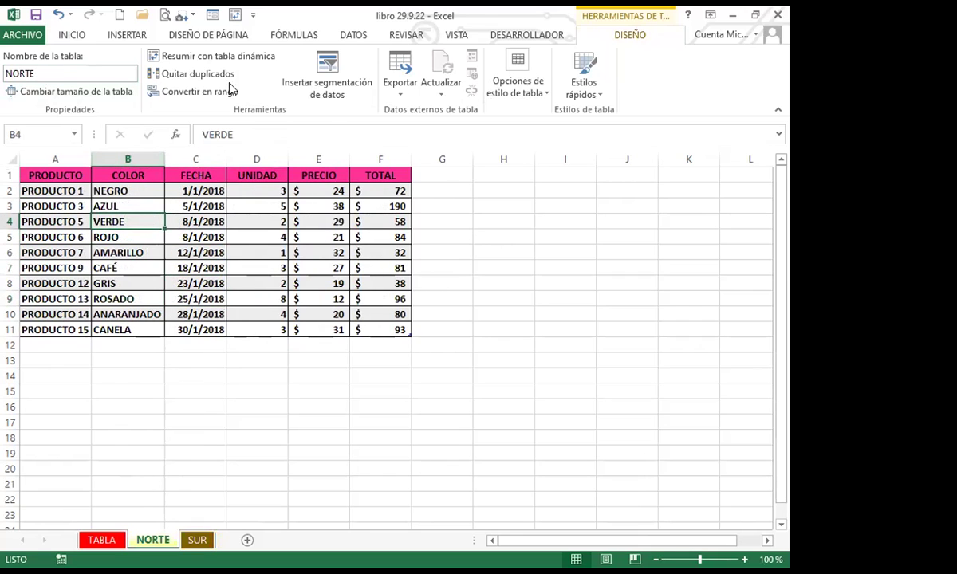
pyautogui.click(356, 32)
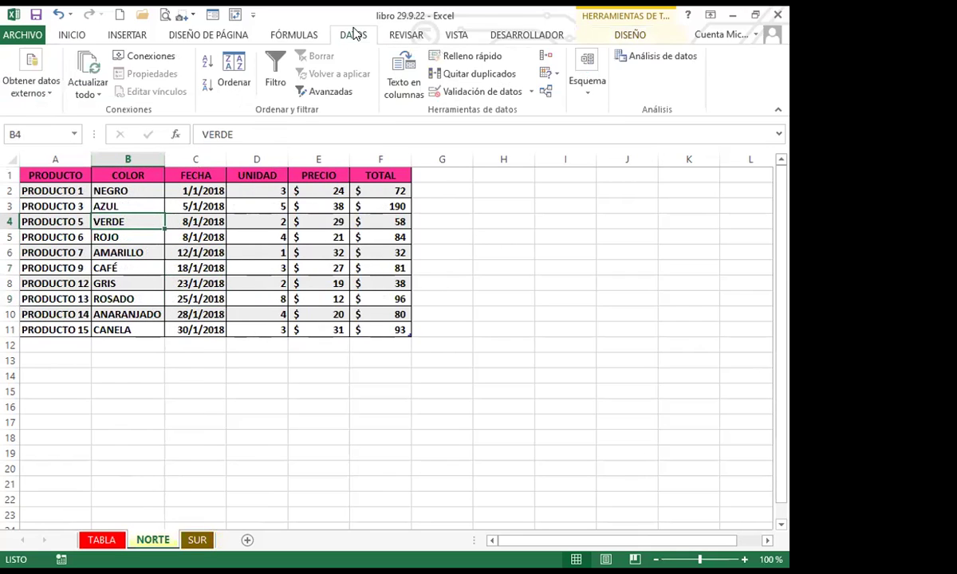
pyautogui.moveTo(68, 175); pyautogui.dragTo(385, 330)
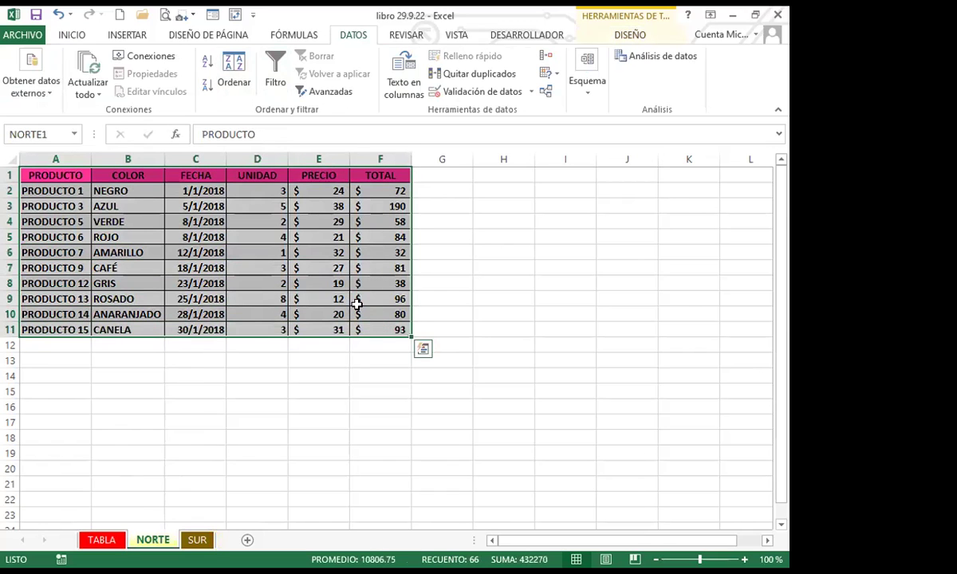
pyautogui.click(547, 92)
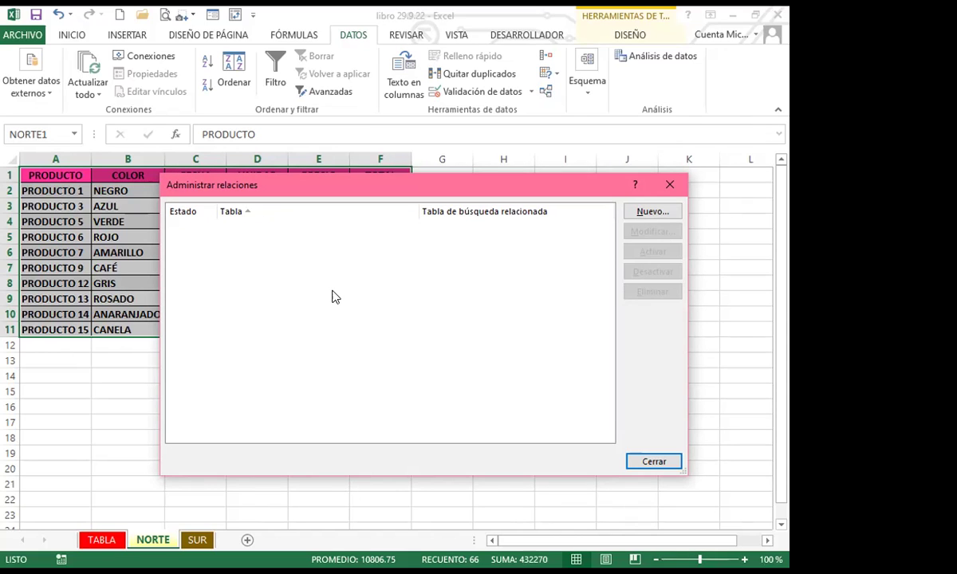
pyautogui.click(653, 212)
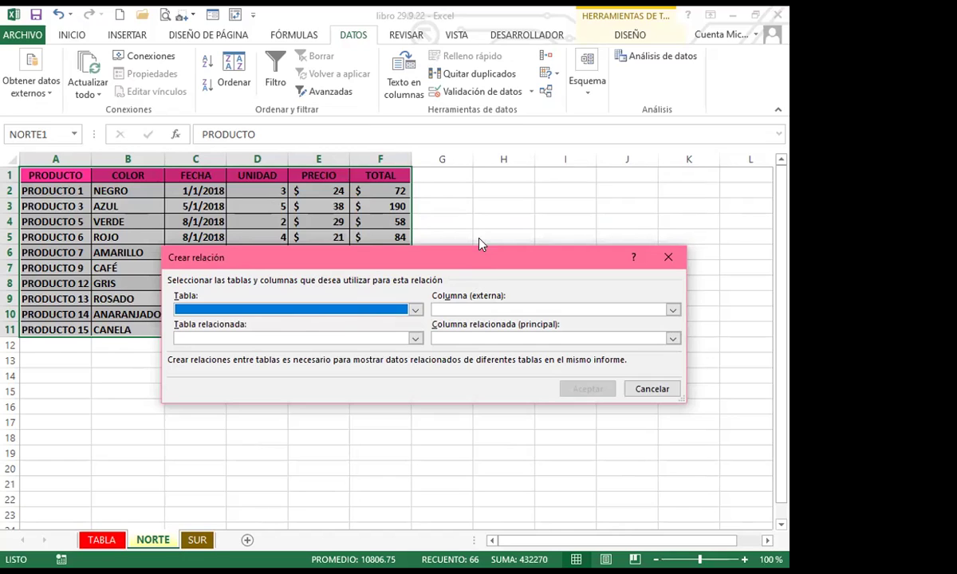
pyautogui.click(416, 310)
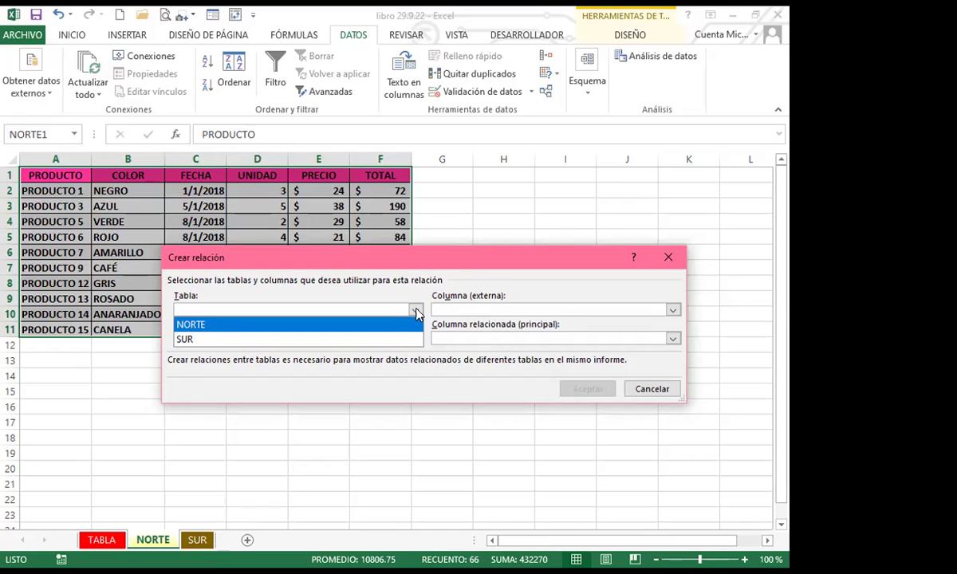
pyautogui.click(205, 326)
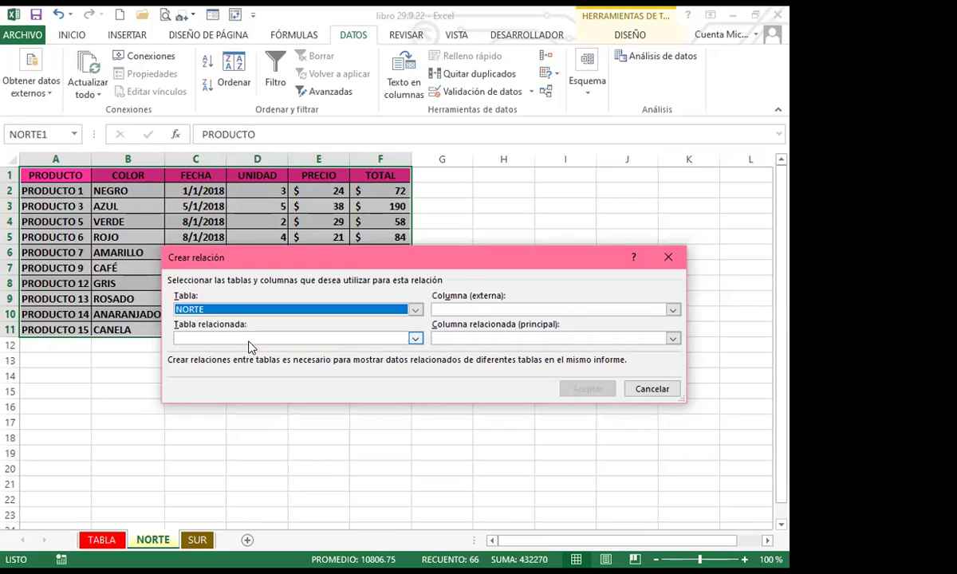
pyautogui.click(415, 339)
pyautogui.click(189, 371)
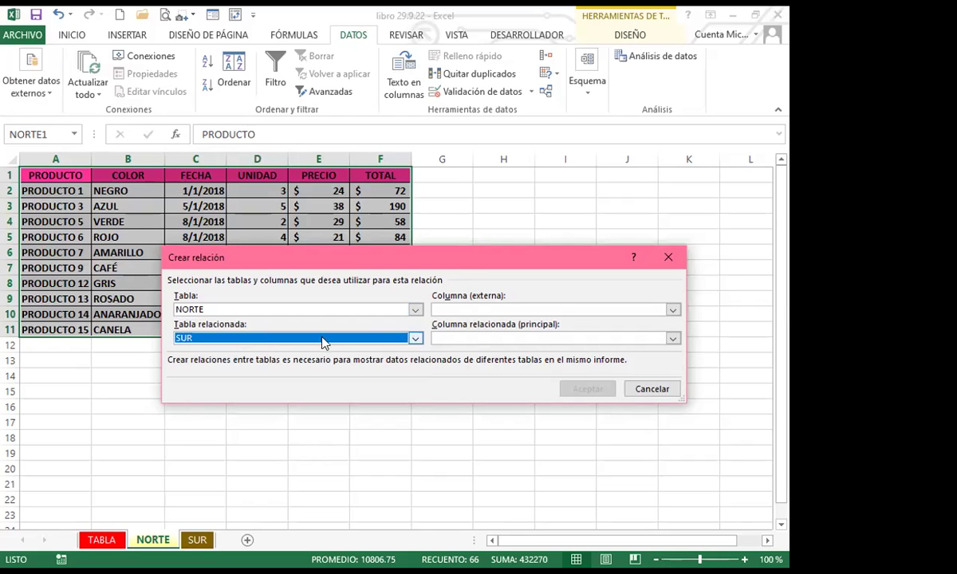
pyautogui.click(674, 311)
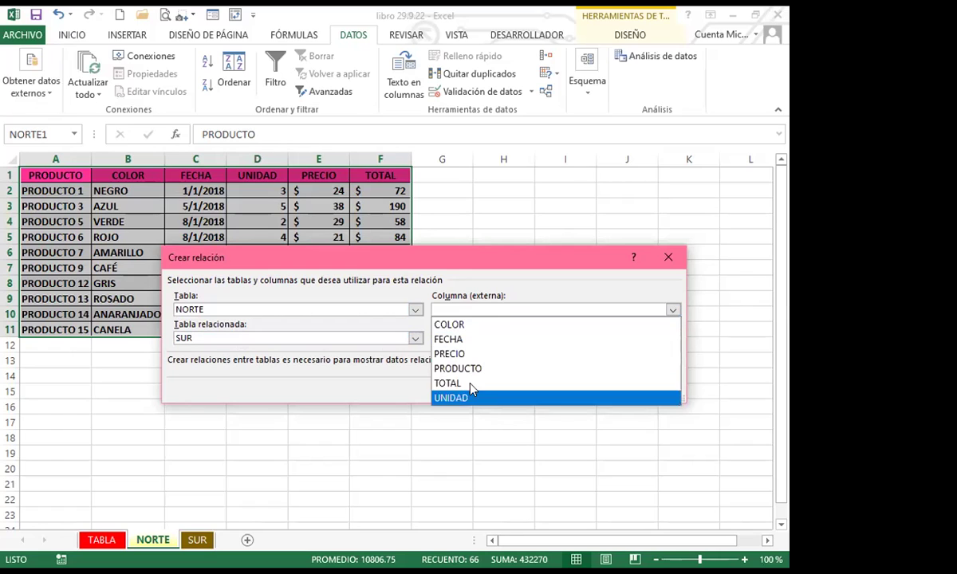
pyautogui.click(460, 327)
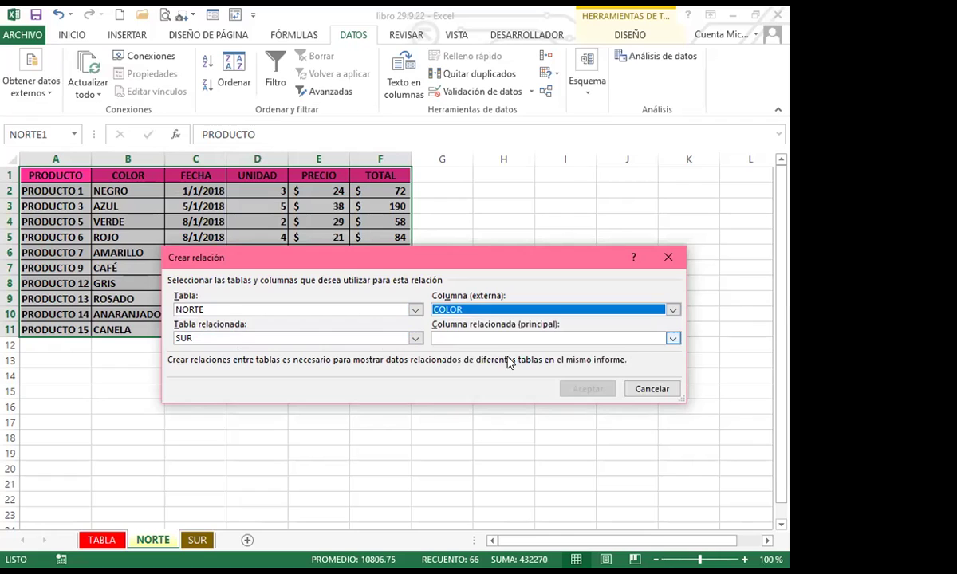
pyautogui.click(453, 339)
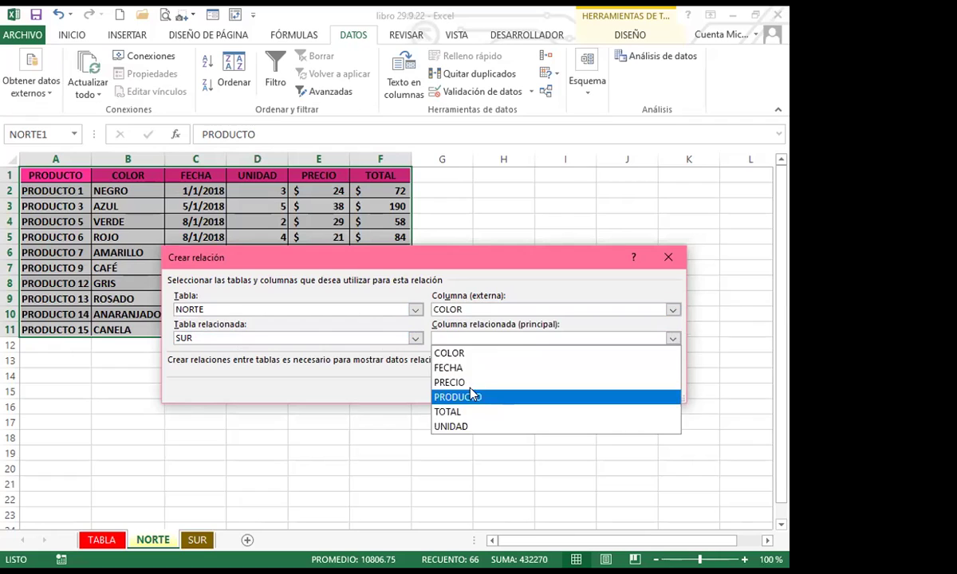
# Step: Create the relationship using TOTAL as both the foreign and the related primary column, and close the relationship manager
pyautogui.click(673, 311)
pyautogui.press('Return')
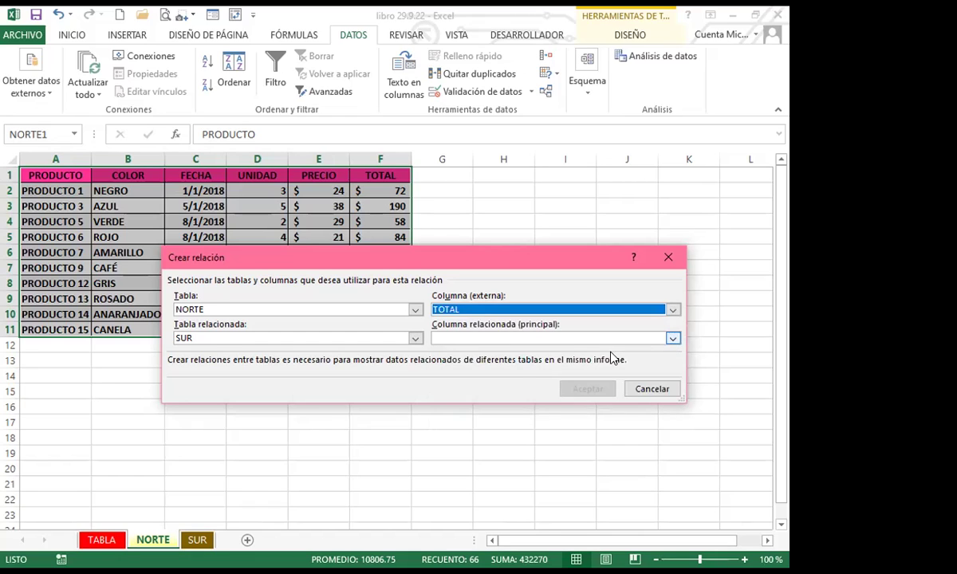
pyautogui.click(485, 338)
pyautogui.click(453, 413)
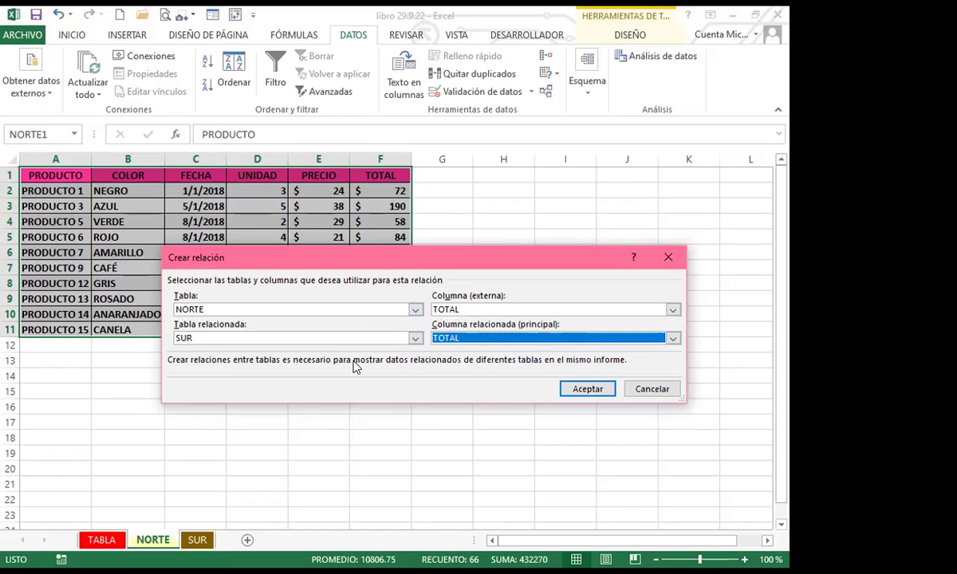
pyautogui.click(587, 388)
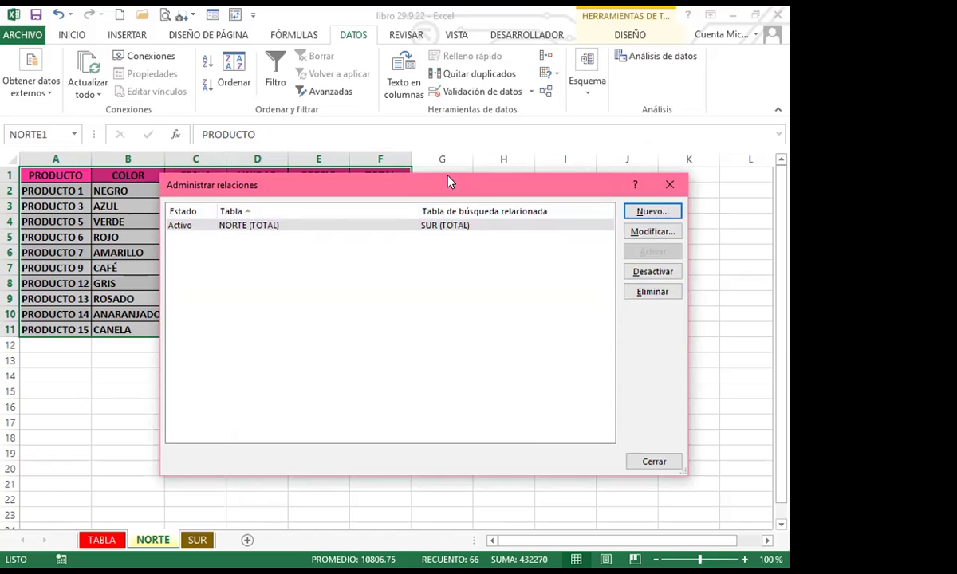
pyautogui.moveTo(454, 185); pyautogui.dragTo(435, 168)
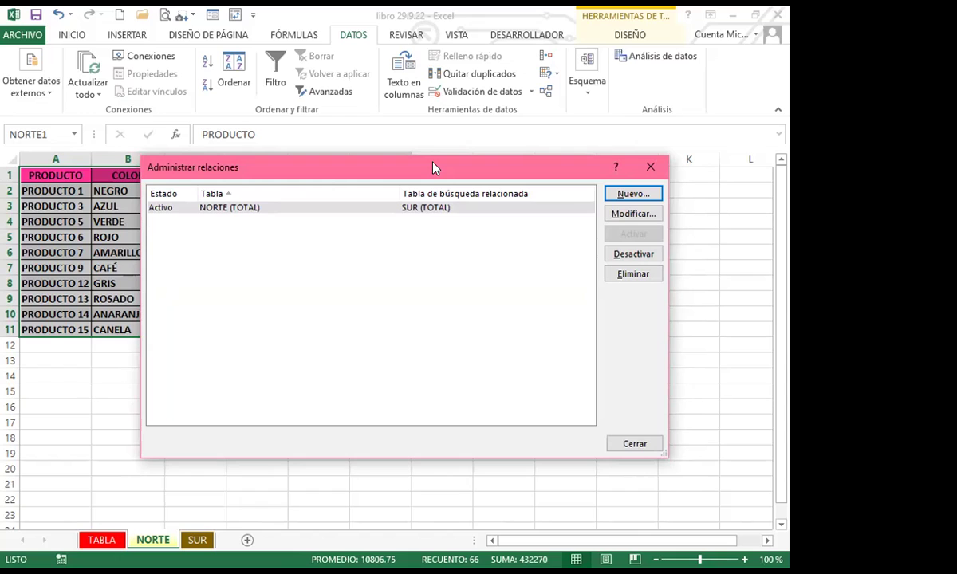
pyautogui.click(635, 446)
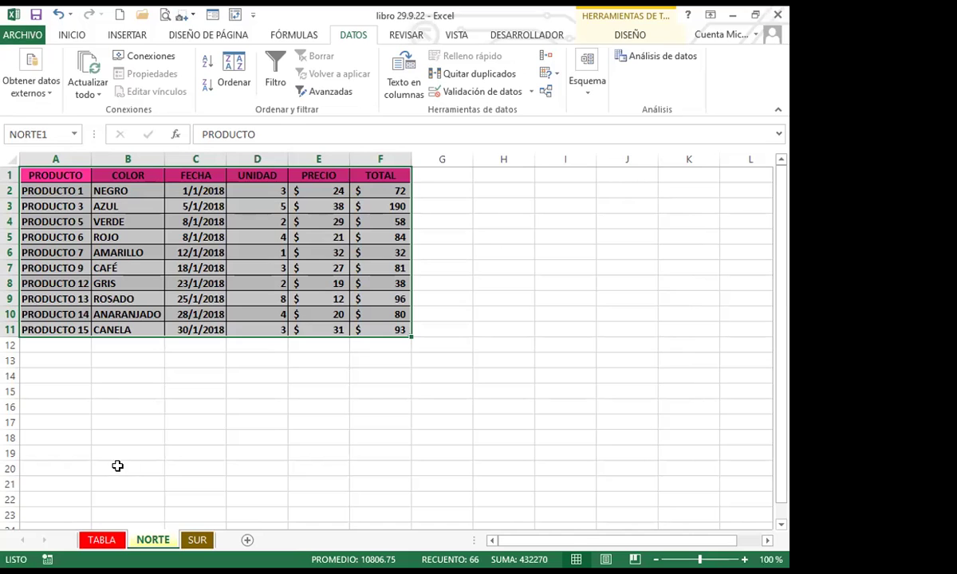
# Step: From the color totals pivot table on the TABLA sheet, create a new data-model pivot table that gives access to more tables
pyautogui.click(103, 540)
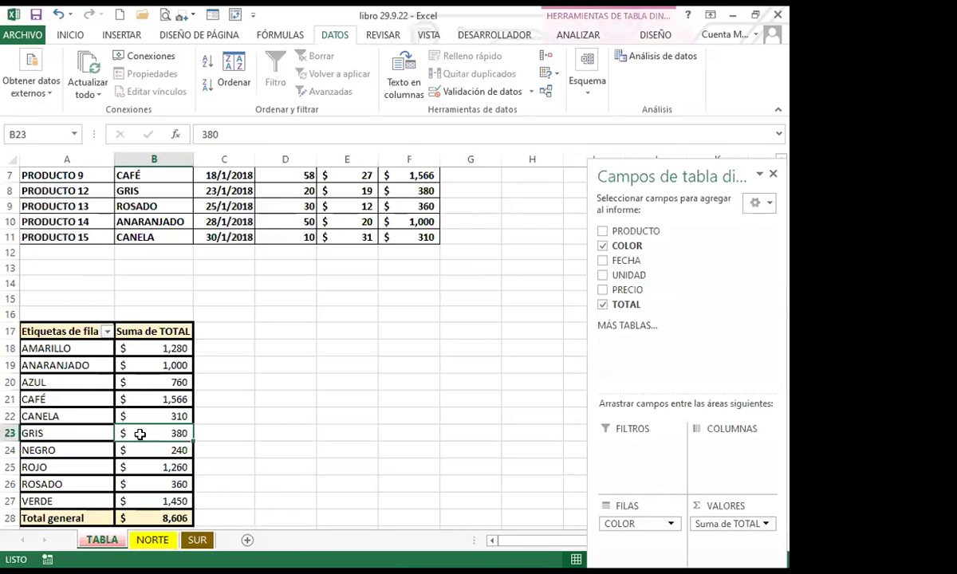
pyautogui.scroll(1, 246, 319)
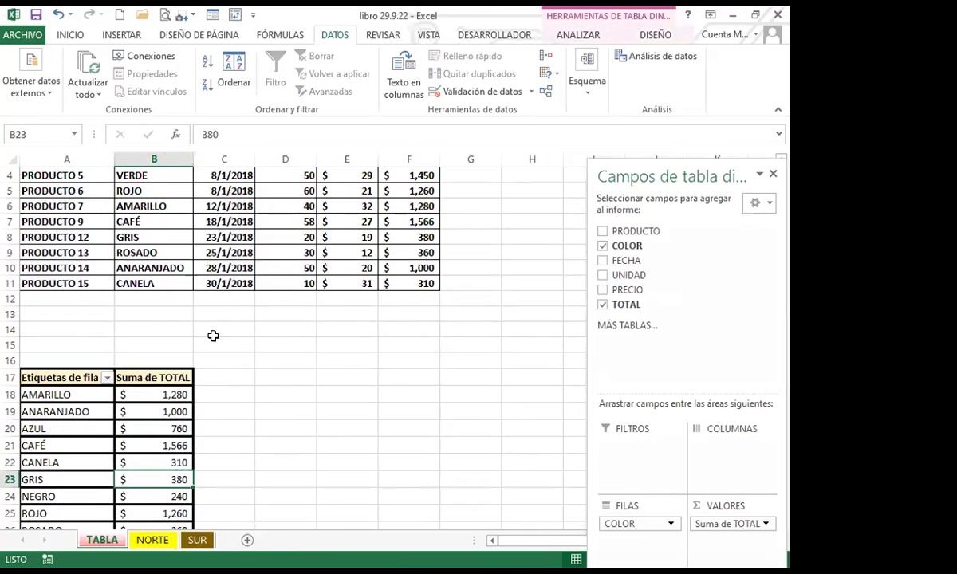
pyautogui.click(144, 423)
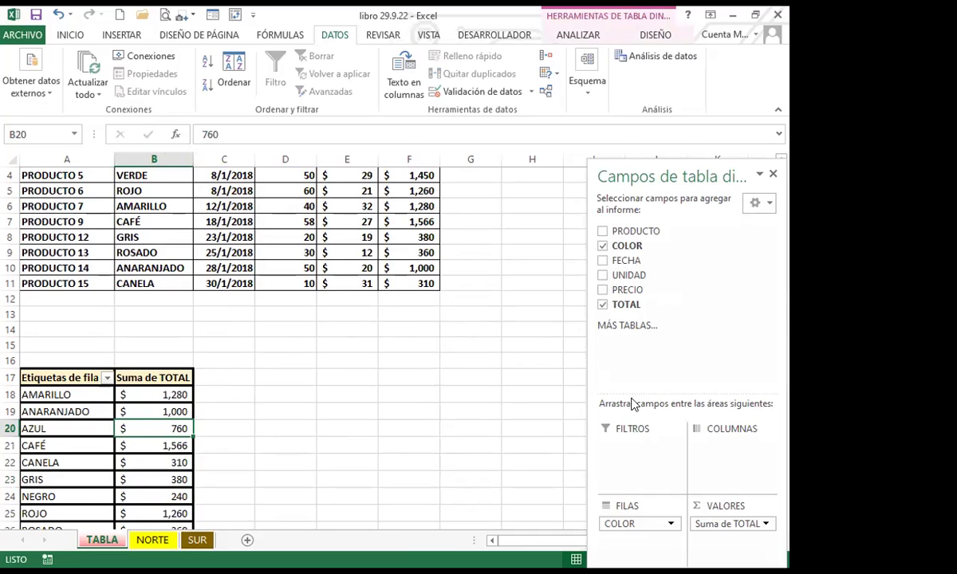
pyautogui.click(636, 332)
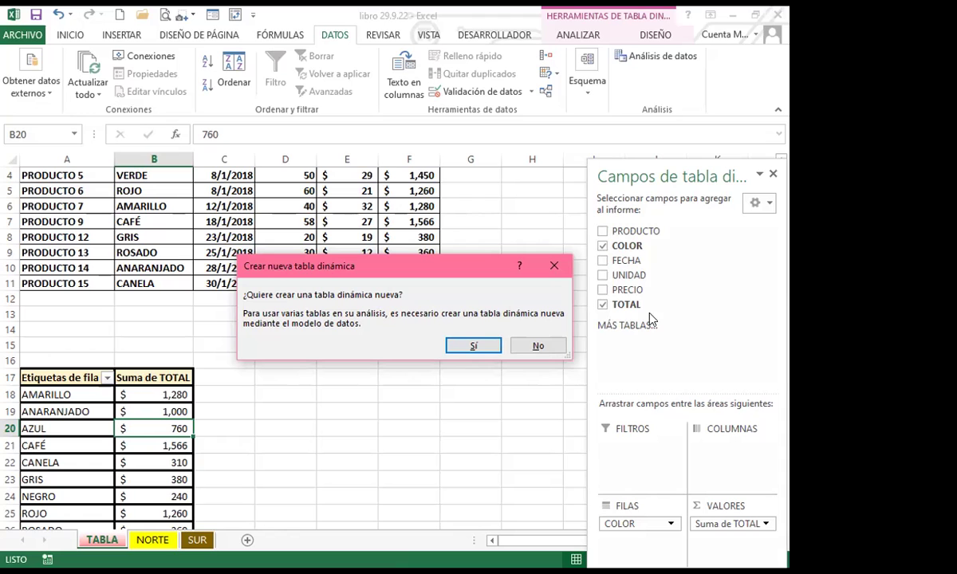
pyautogui.click(472, 346)
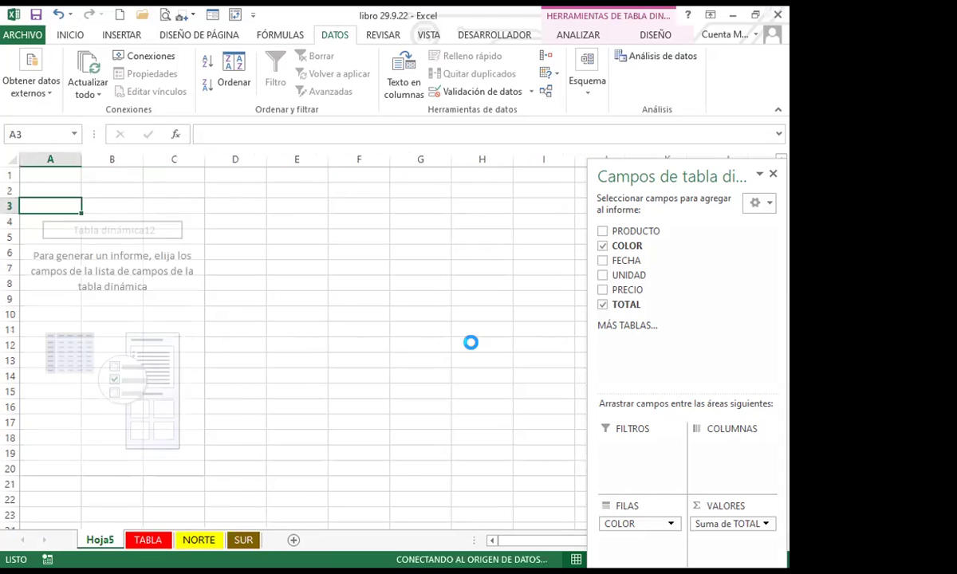
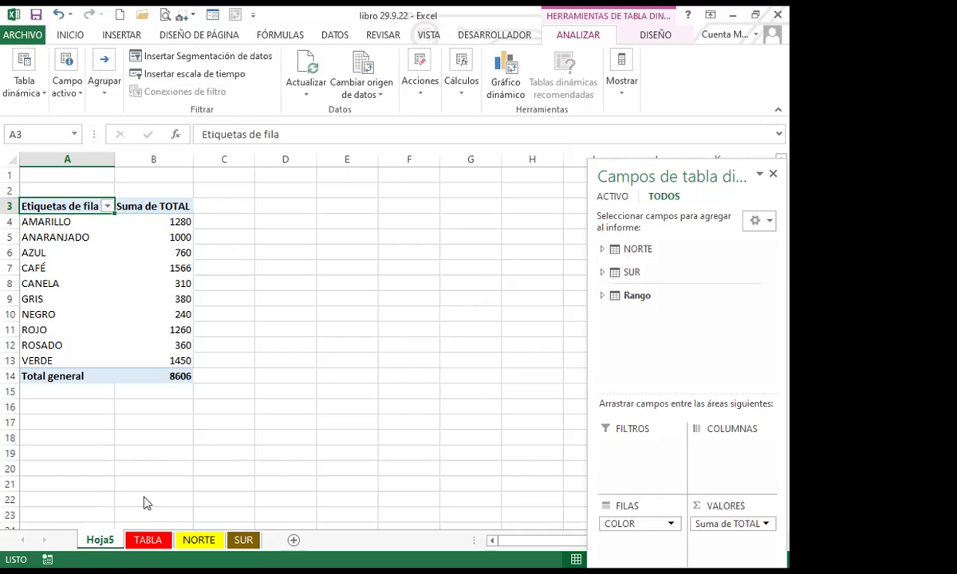
# Step: Compare the new pivot table's active fields with the full field list, examining the NORTE, SUR and Rango tables
pyautogui.click(603, 250)
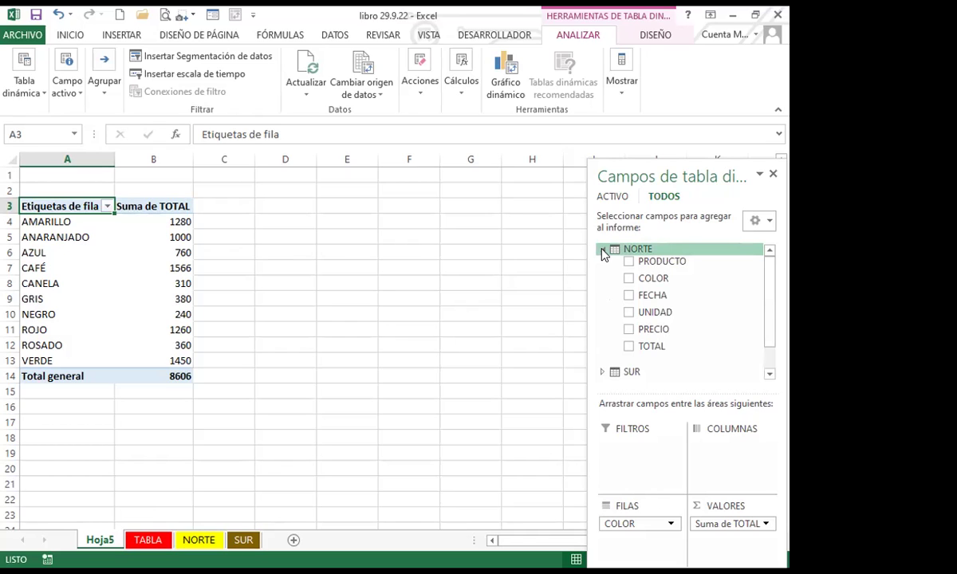
pyautogui.click(615, 198)
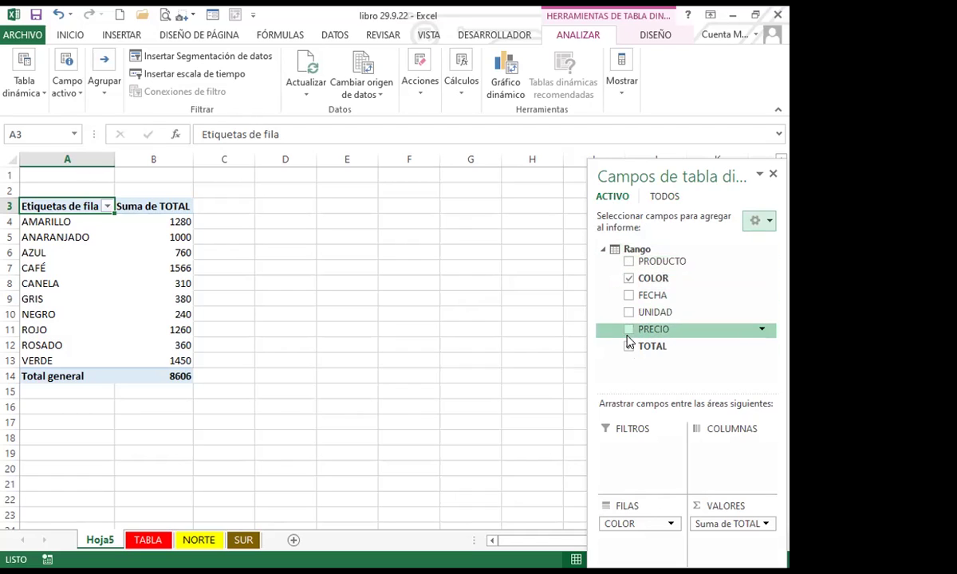
pyautogui.click(667, 197)
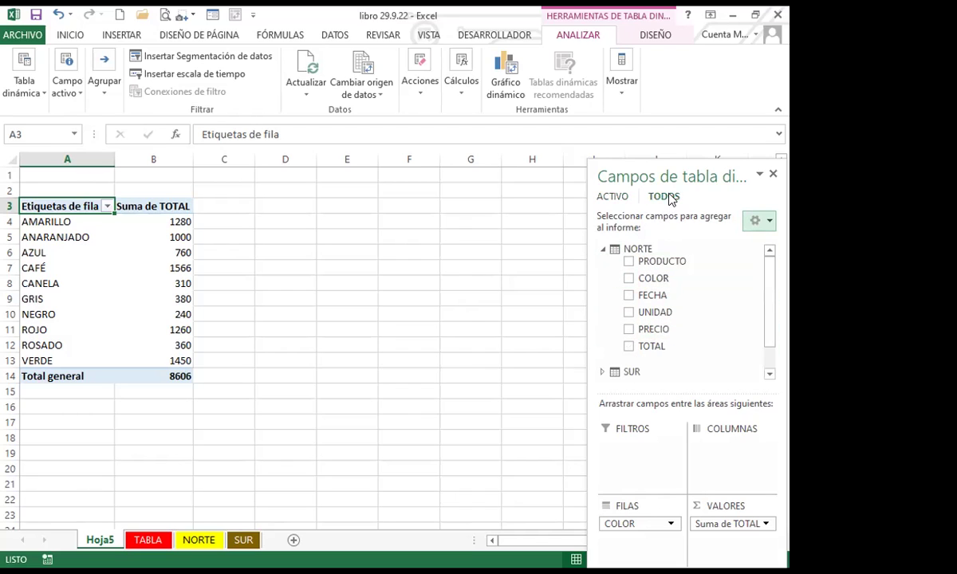
pyautogui.moveTo(767, 305); pyautogui.dragTo(762, 367)
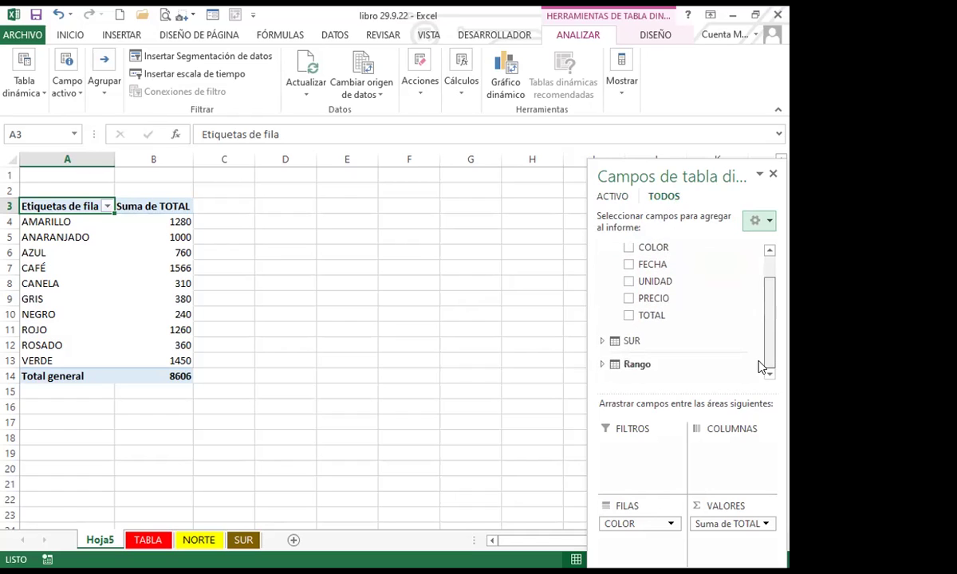
pyautogui.moveTo(760, 367)
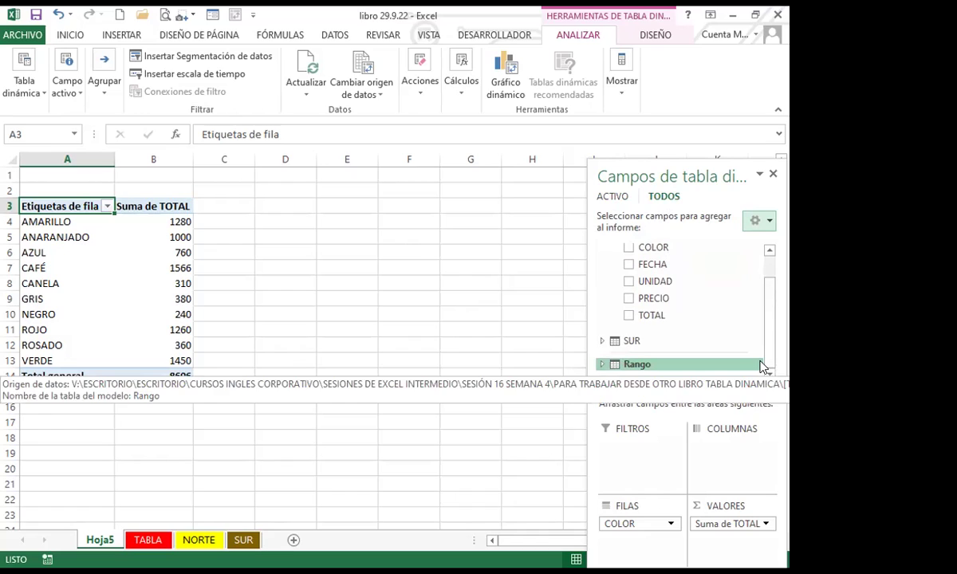
pyautogui.scroll(2, 781, 295)
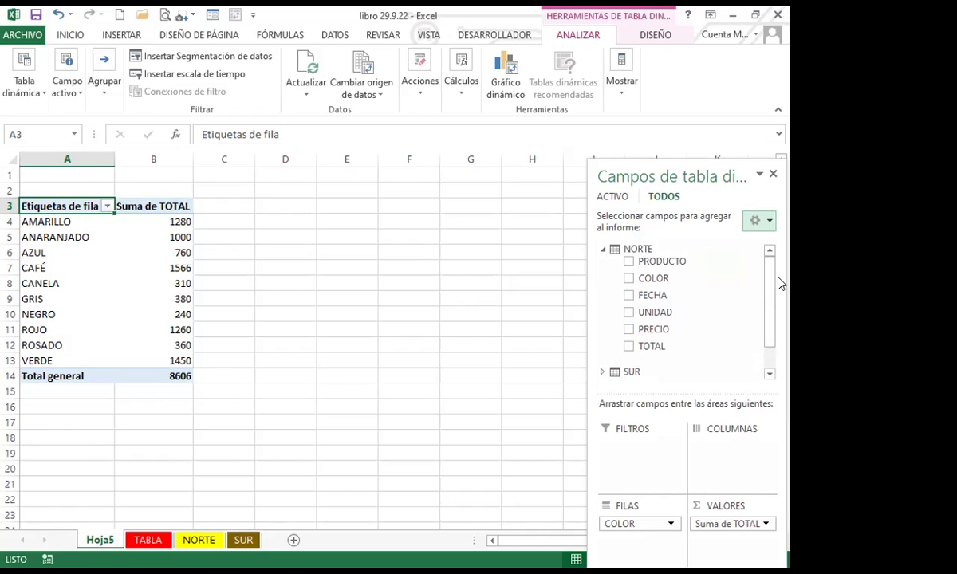
pyautogui.click(611, 198)
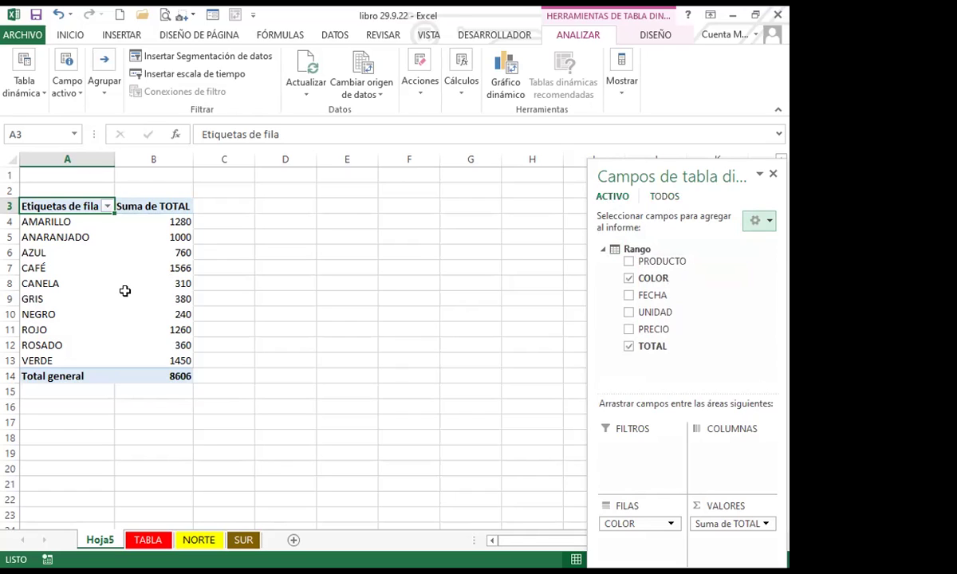
pyautogui.moveTo(125, 291)
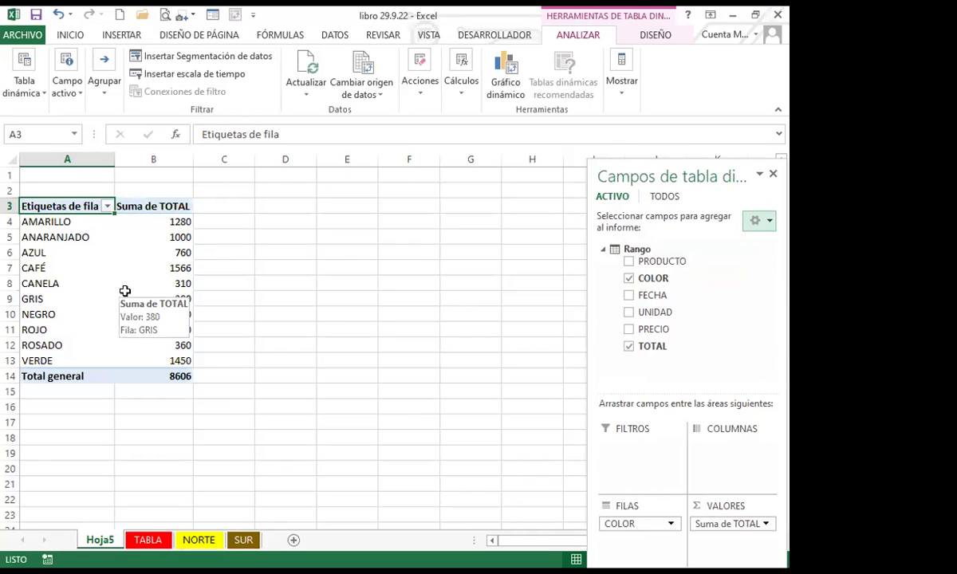
pyautogui.click(663, 197)
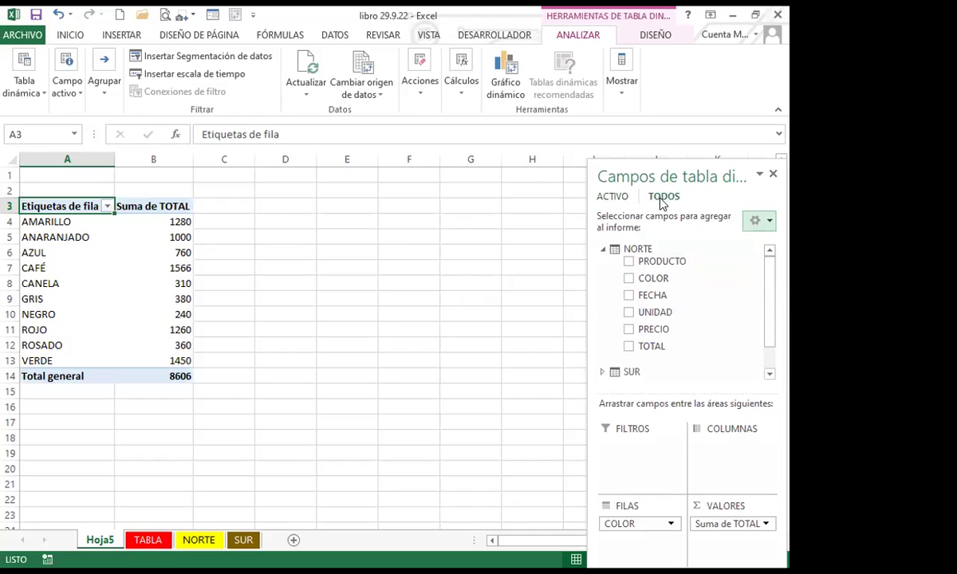
pyautogui.scroll(-2, 684, 325)
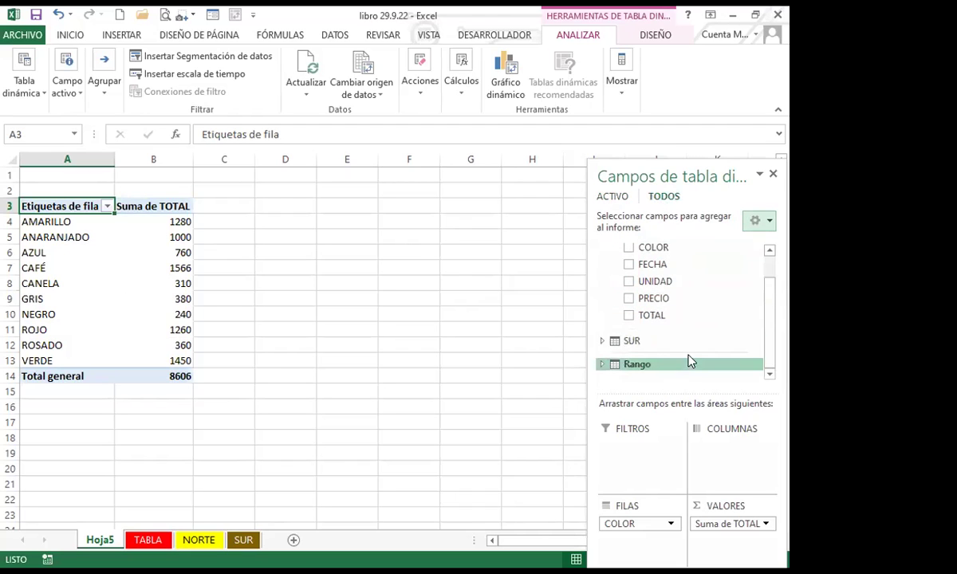
pyautogui.scroll(2, 688, 319)
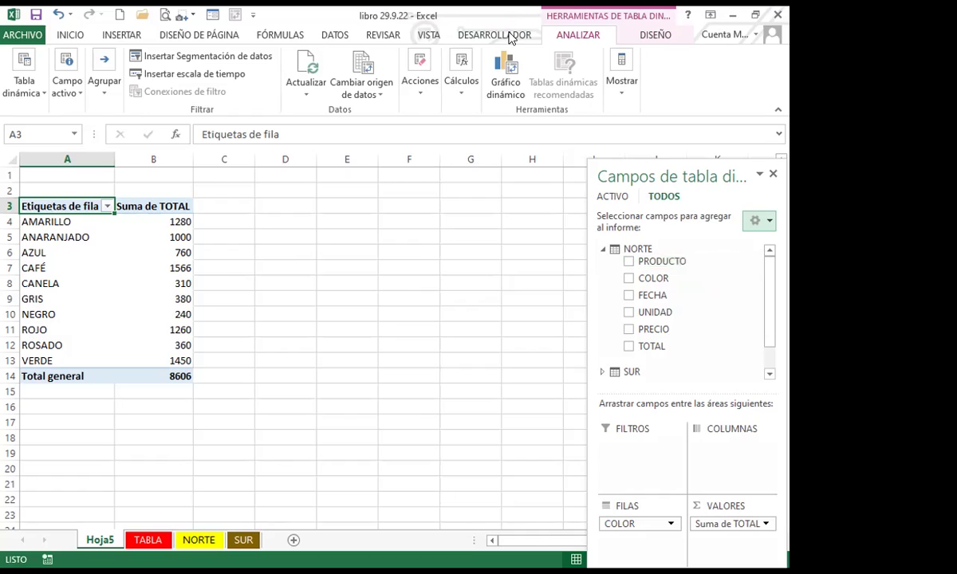
pyautogui.click(655, 35)
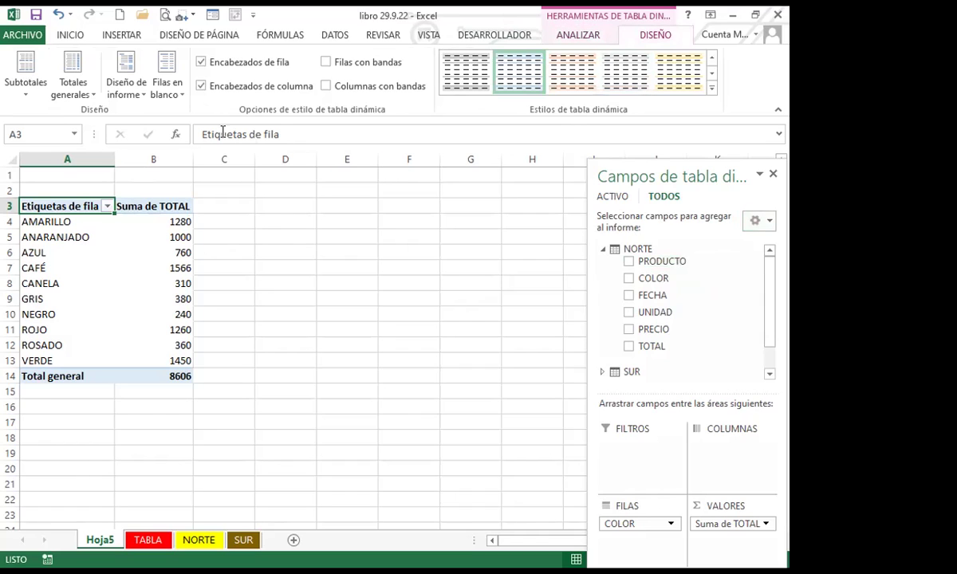
pyautogui.click(560, 38)
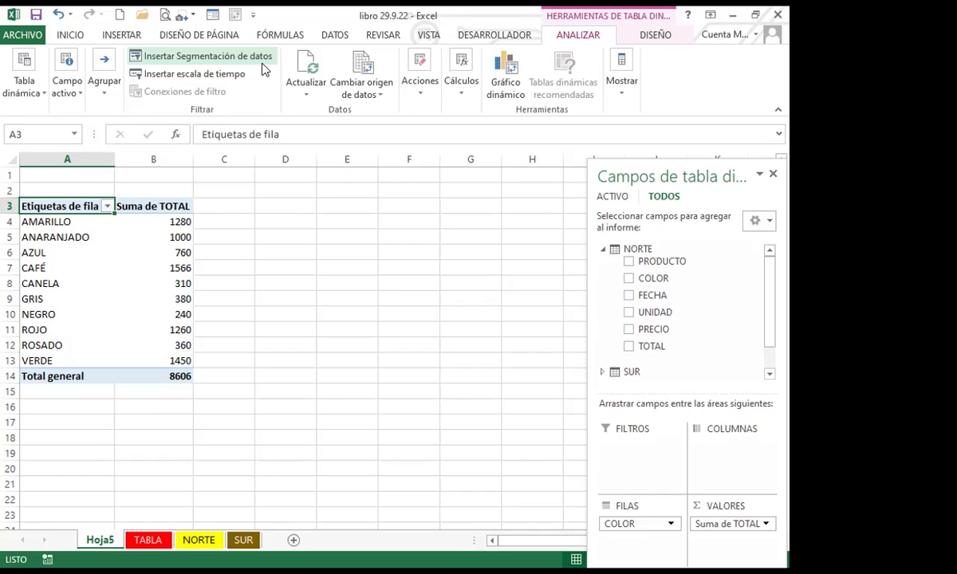
pyautogui.click(324, 345)
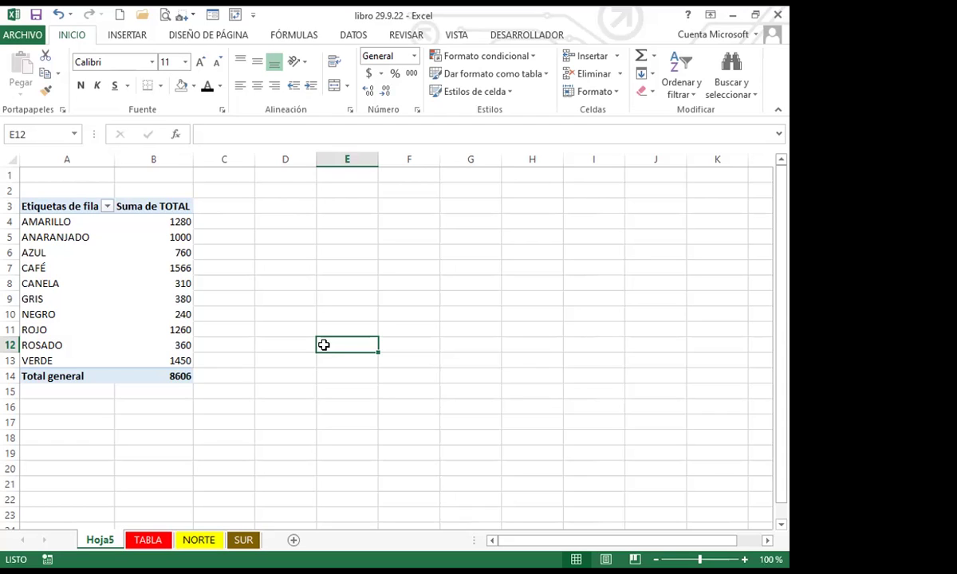
pyautogui.click(412, 381)
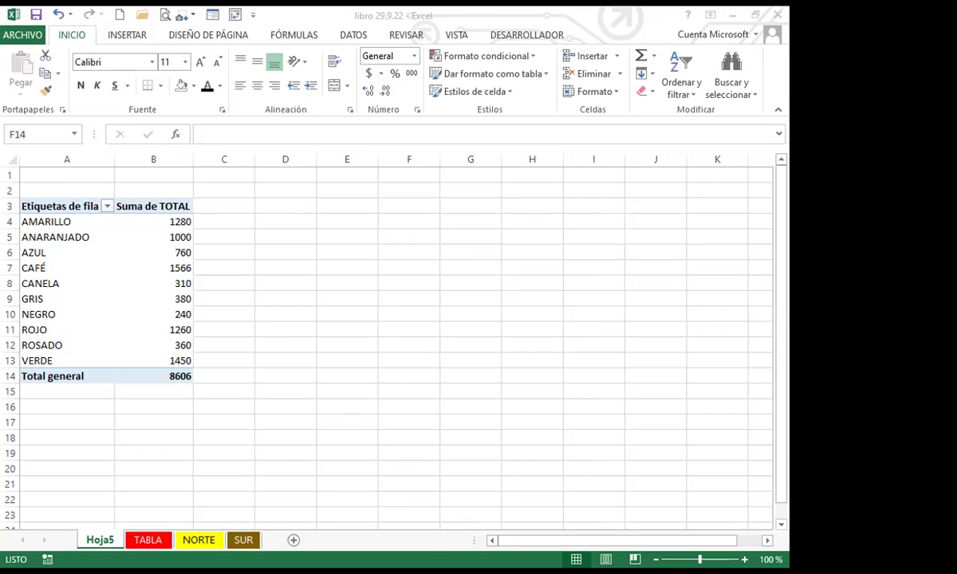
# Step: Switch to the PowerPoint presentation and read slides 6 to 9 on splitting text into columns
pyautogui.hotkey('alt', 'Tab')
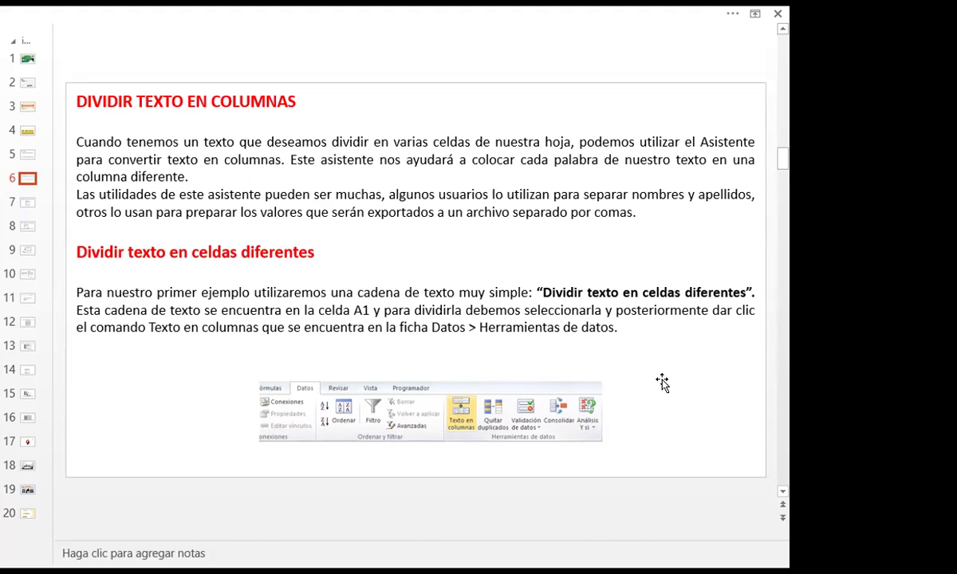
pyautogui.press('pagedown')
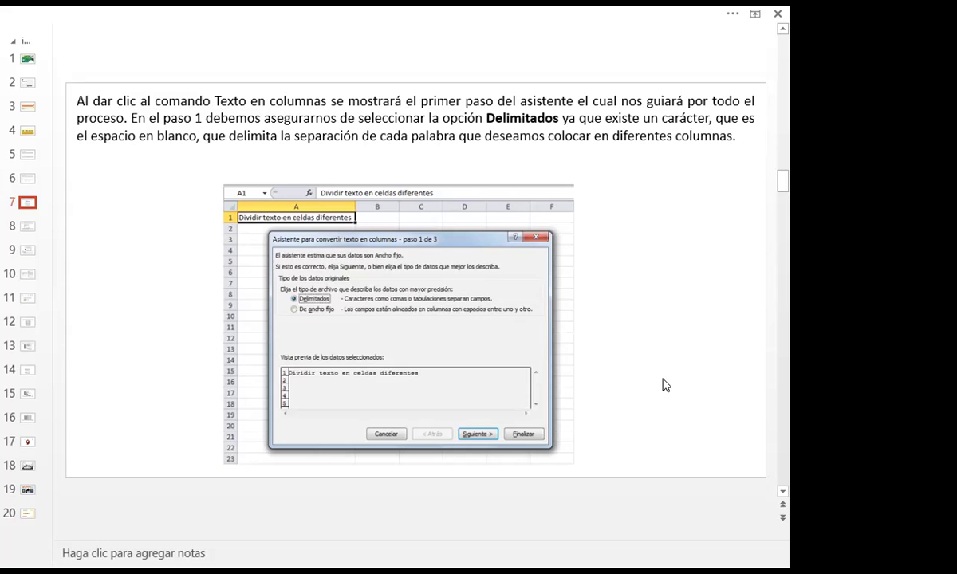
pyautogui.press('pagedown')
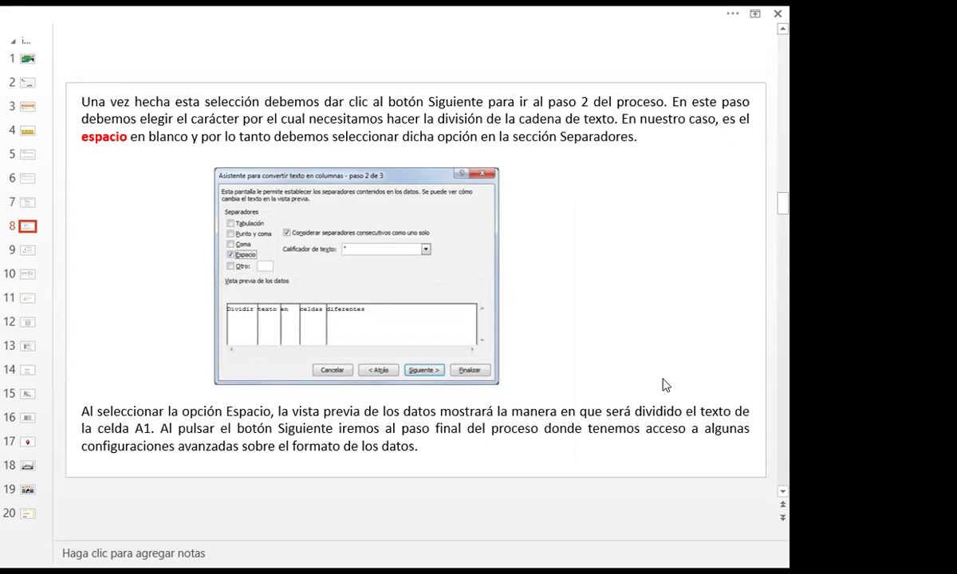
pyautogui.scroll(1, 667, 385)
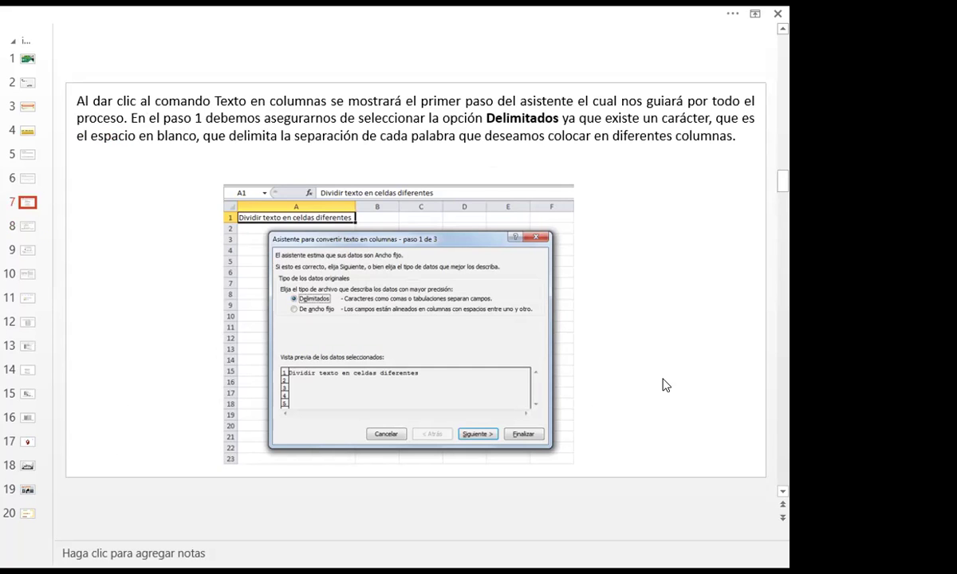
pyautogui.scroll(-1, 666, 386)
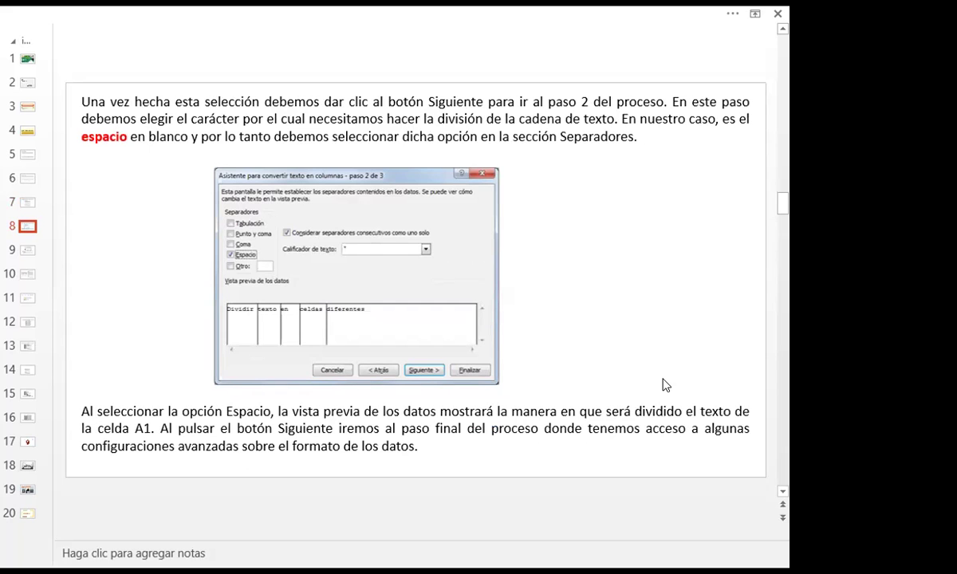
pyautogui.scroll(-1, 662, 385)
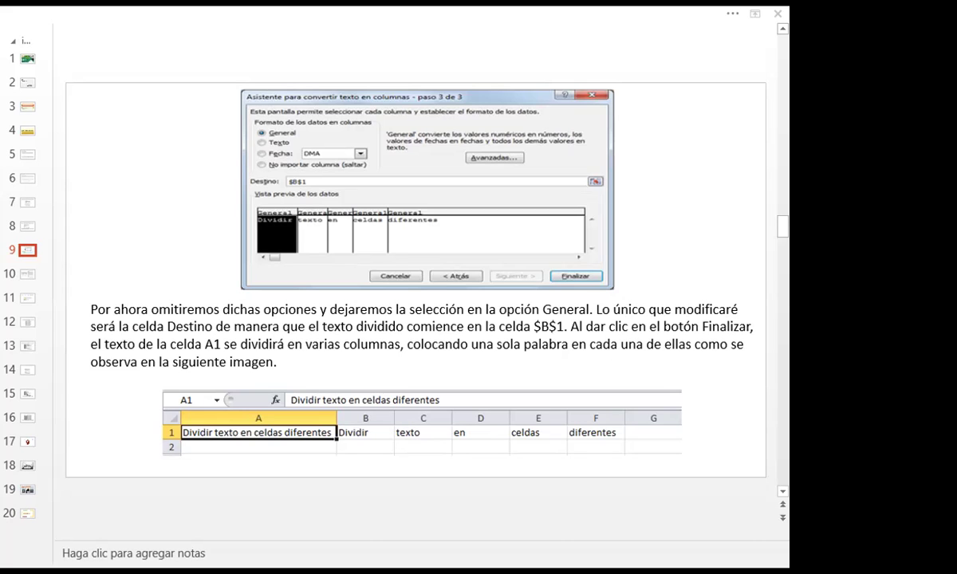
# Step: Switch to the Excel workbook LIBRO DE EXCEL INTERMEDIO_DIVIDIR TEXTO and inspect the names in A1:A6 of sheet 1
pyautogui.hotkey('alt', 'Tab')
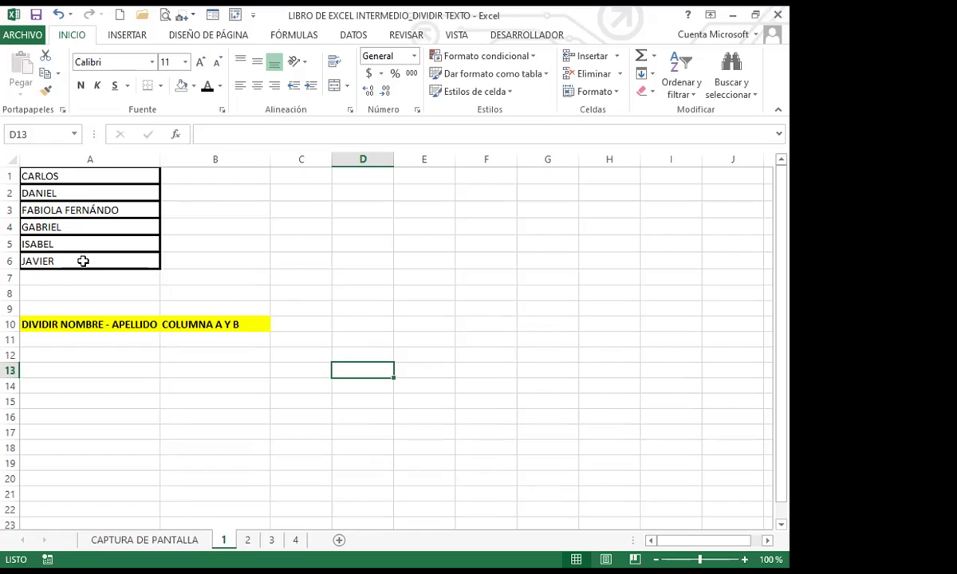
pyautogui.moveTo(96, 174); pyautogui.dragTo(99, 258)
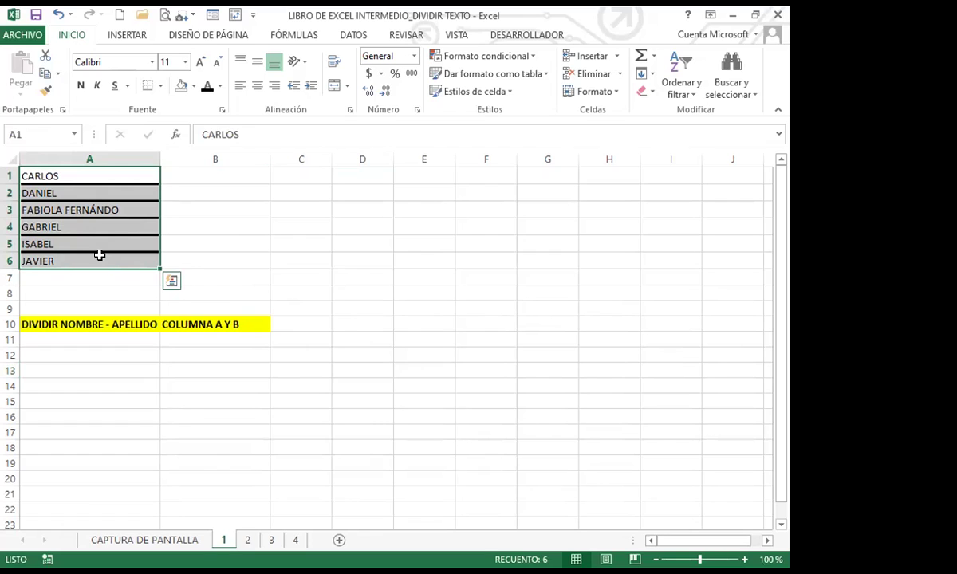
pyautogui.click(91, 210)
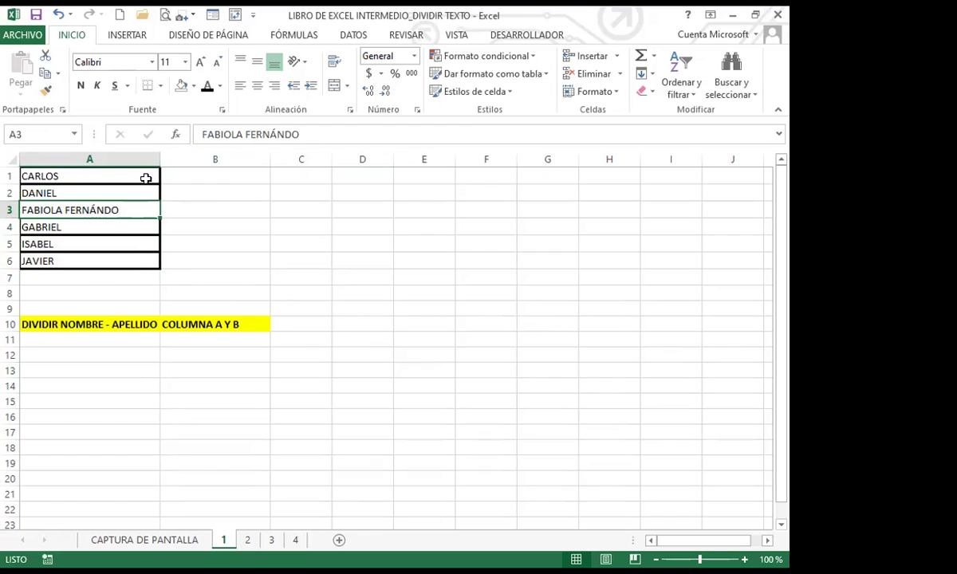
# Step: Split the names in A1:A6 of sheet 1 with Text to Columns, delimited by Espacio instead of Tabulación, keeping destination A1
pyautogui.moveTo(146, 173); pyautogui.dragTo(143, 259)
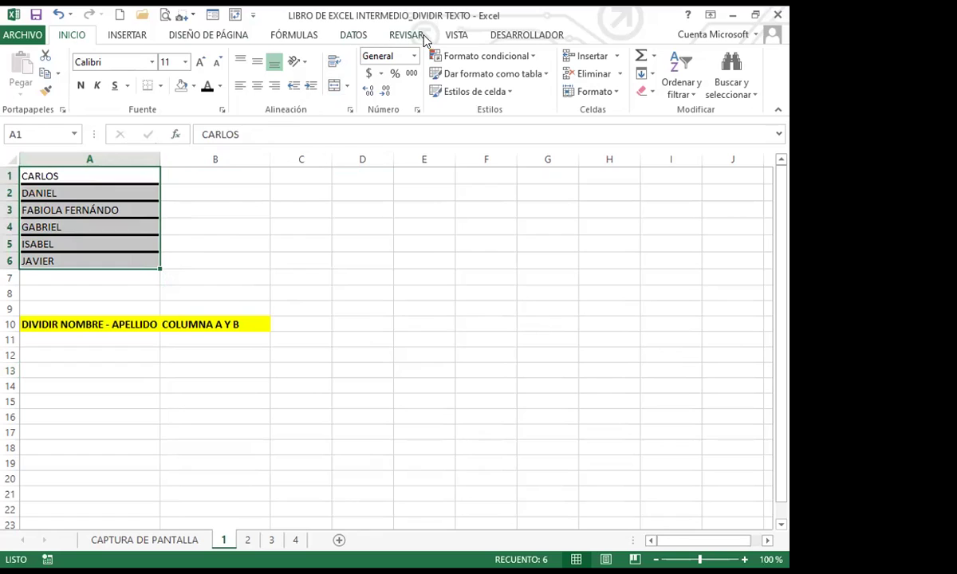
pyautogui.click(353, 37)
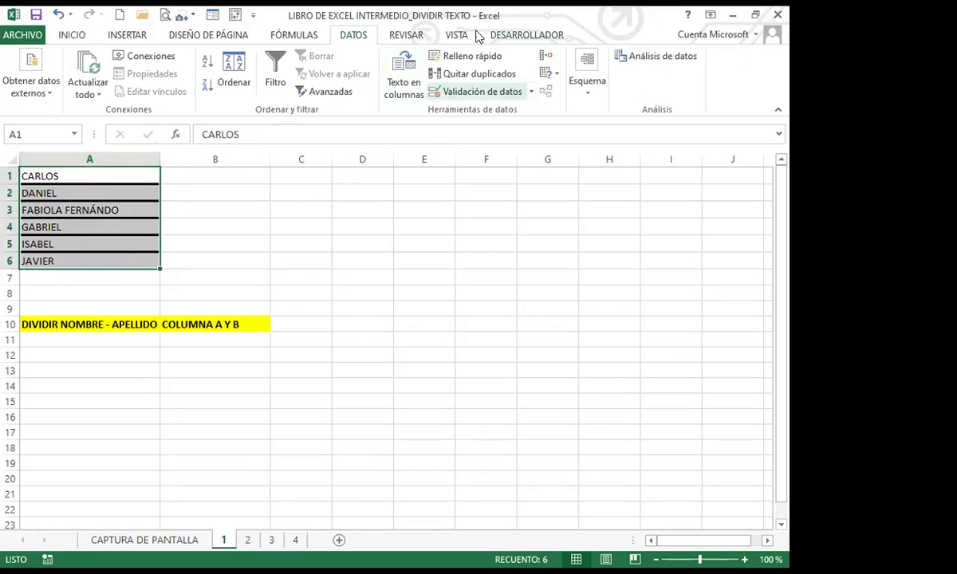
pyautogui.click(404, 72)
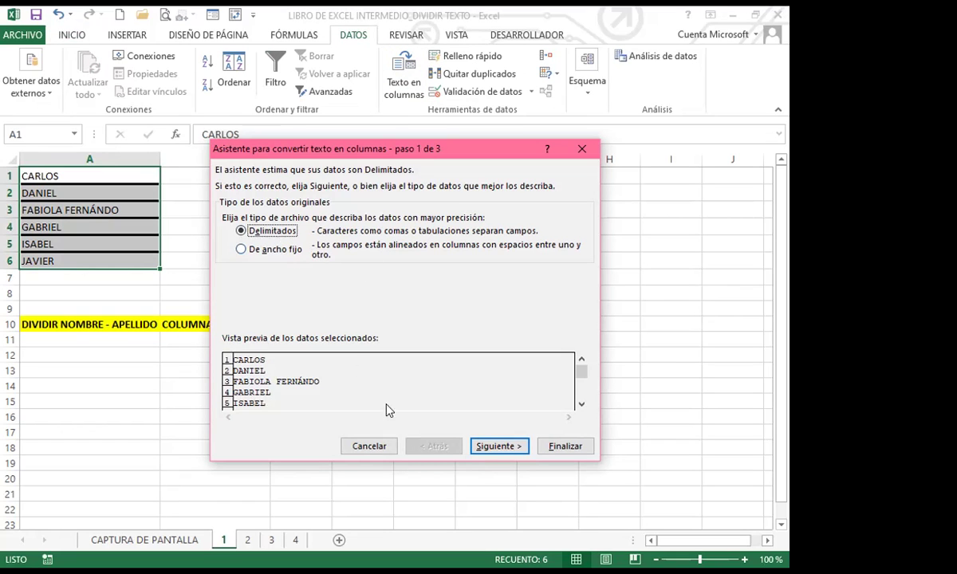
pyautogui.click(501, 448)
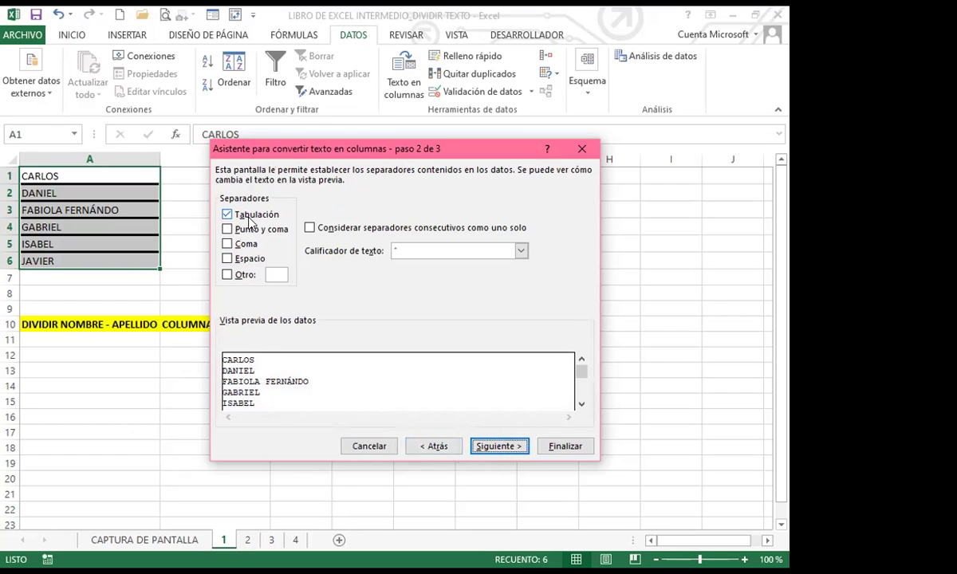
pyautogui.click(228, 259)
pyautogui.click(226, 216)
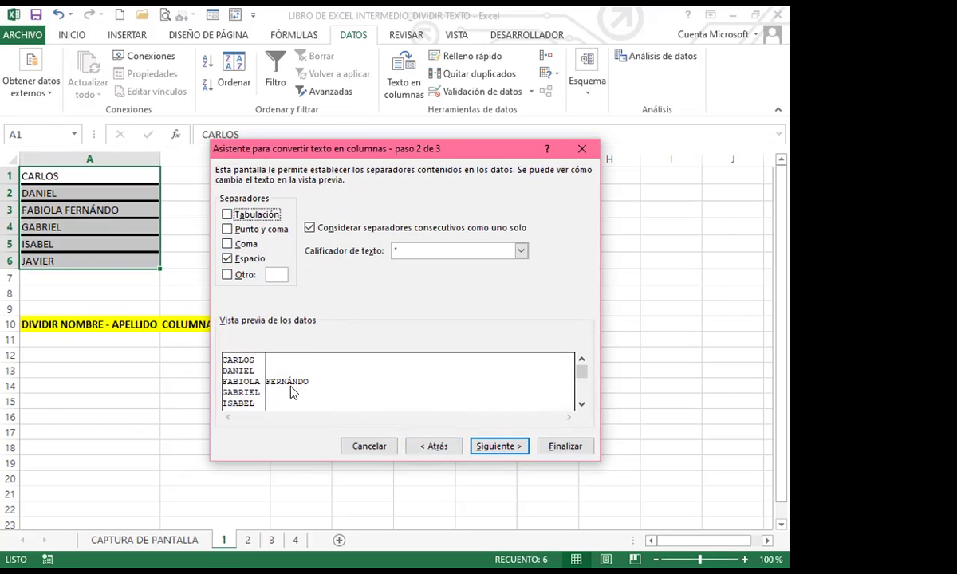
pyautogui.click(496, 449)
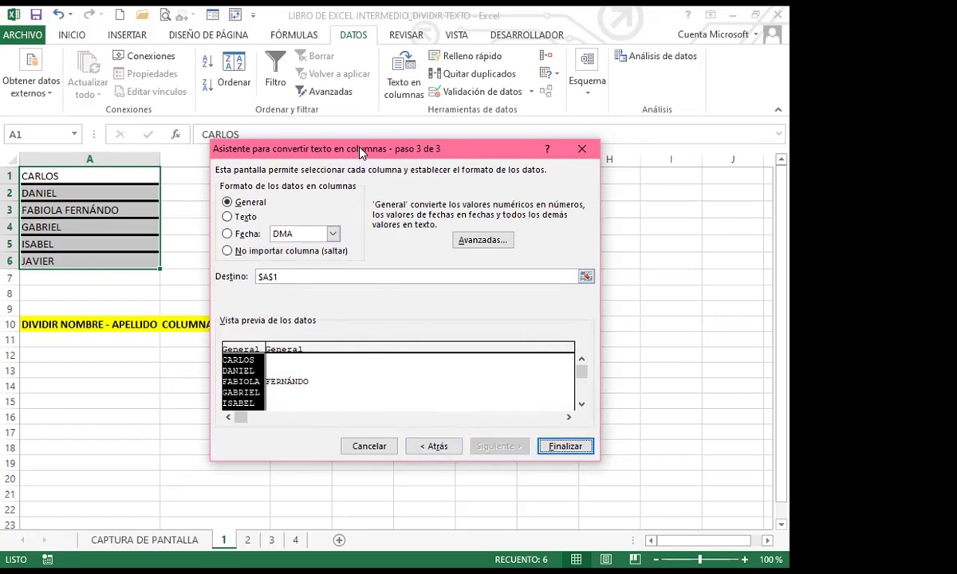
pyautogui.moveTo(360, 152); pyautogui.dragTo(468, 150)
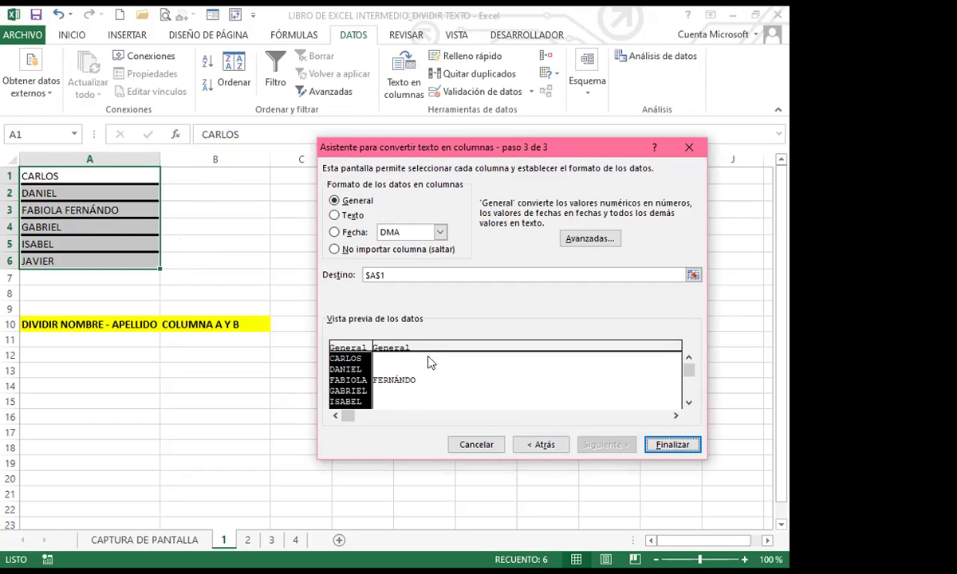
pyautogui.click(668, 449)
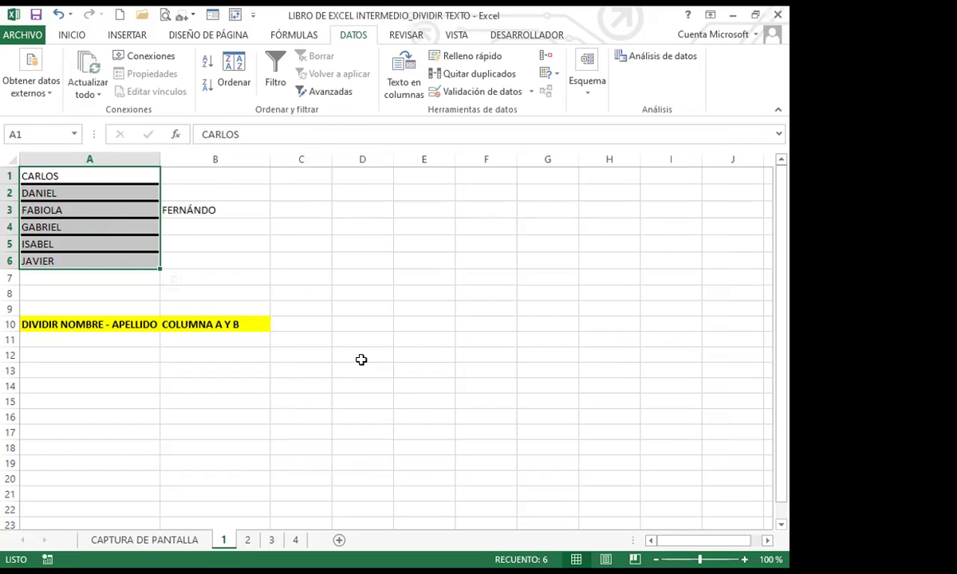
pyautogui.click(255, 236)
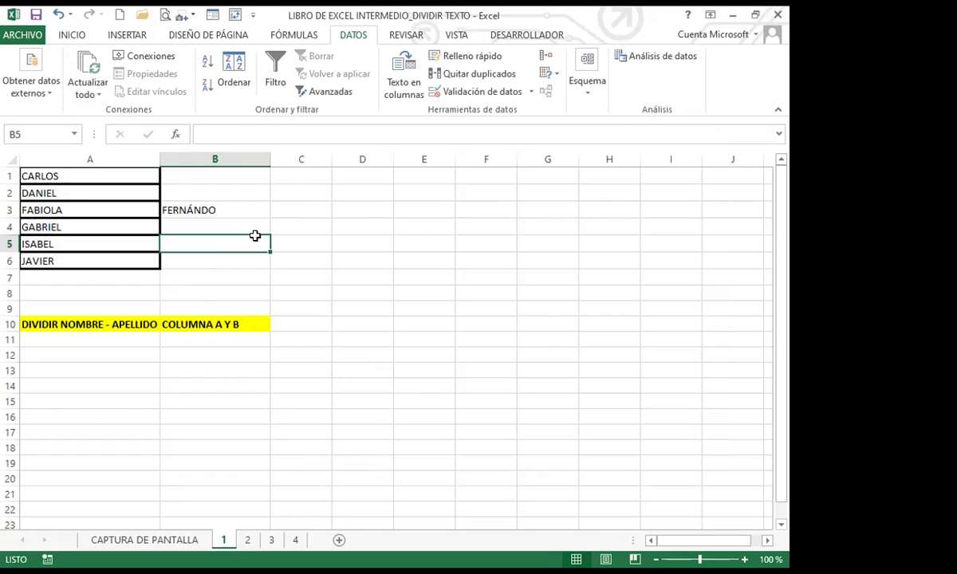
# Step: On sheet 2, split the texts in A1:A5 into separate words with the space delimiter, placing the result from B1
pyautogui.hotkey('ctrl', 'pagedown')
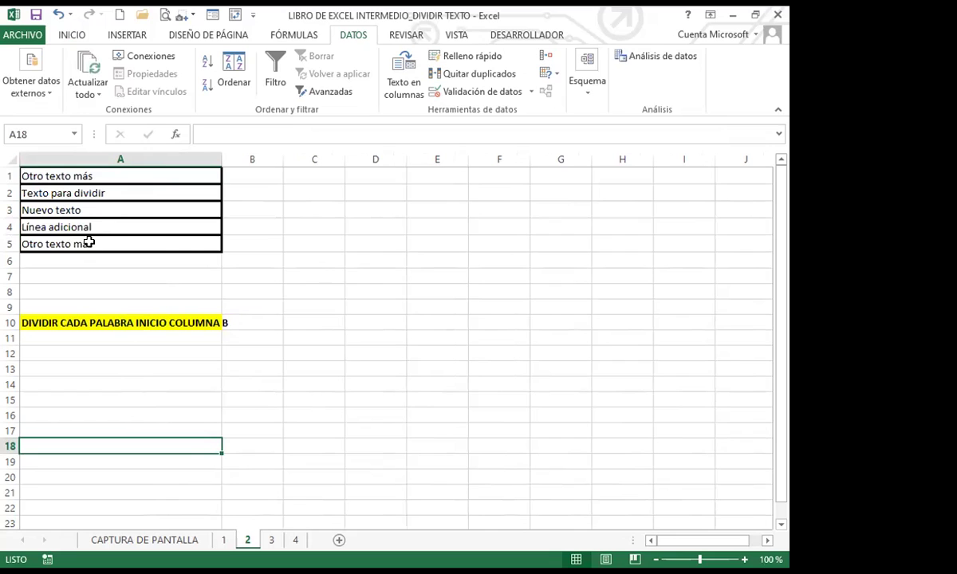
pyautogui.moveTo(119, 175); pyautogui.dragTo(122, 241)
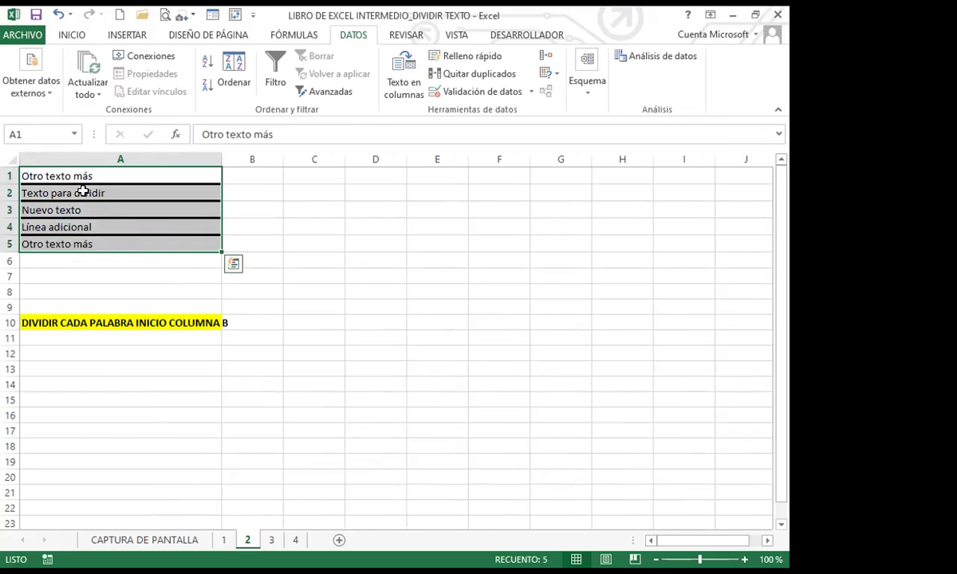
pyautogui.click(390, 63)
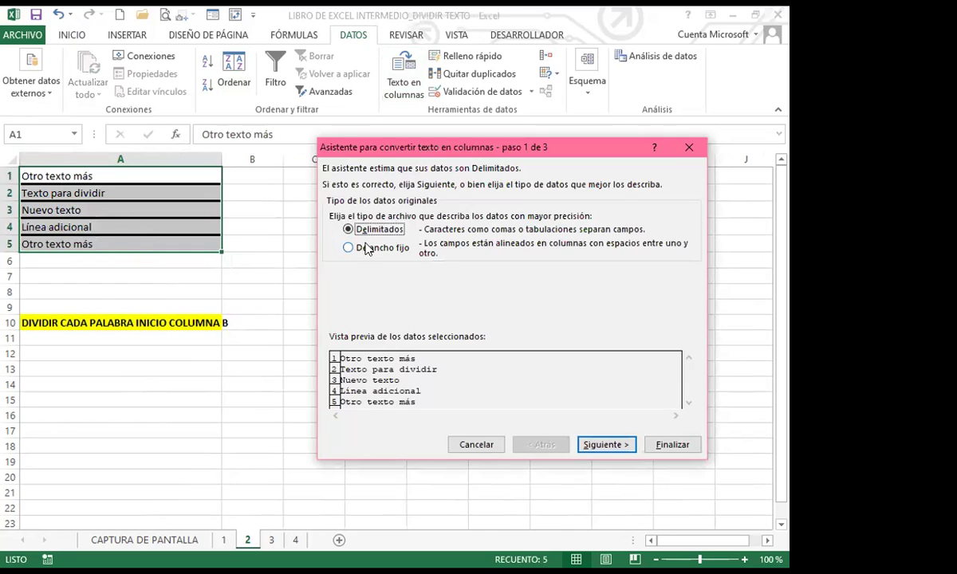
pyautogui.click(606, 445)
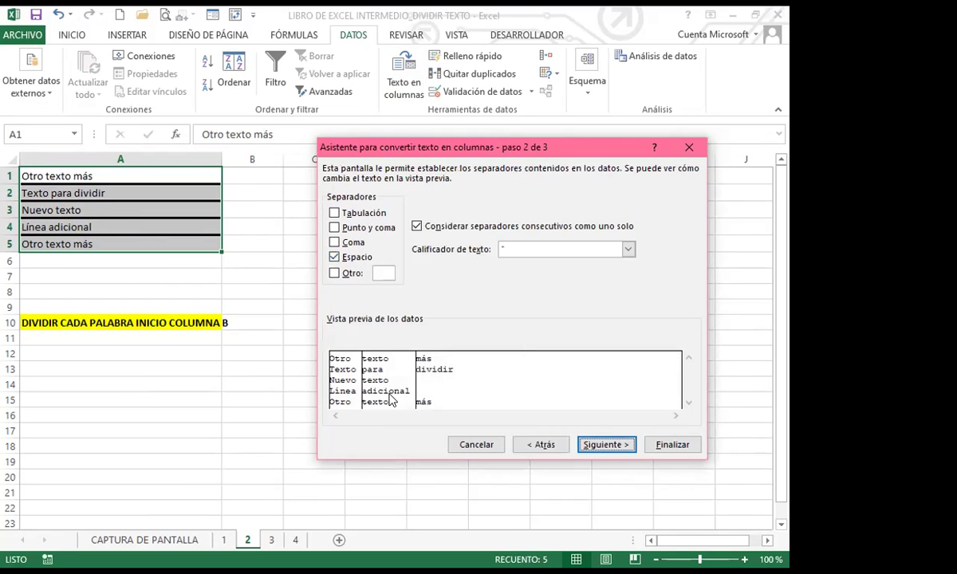
pyautogui.click(607, 445)
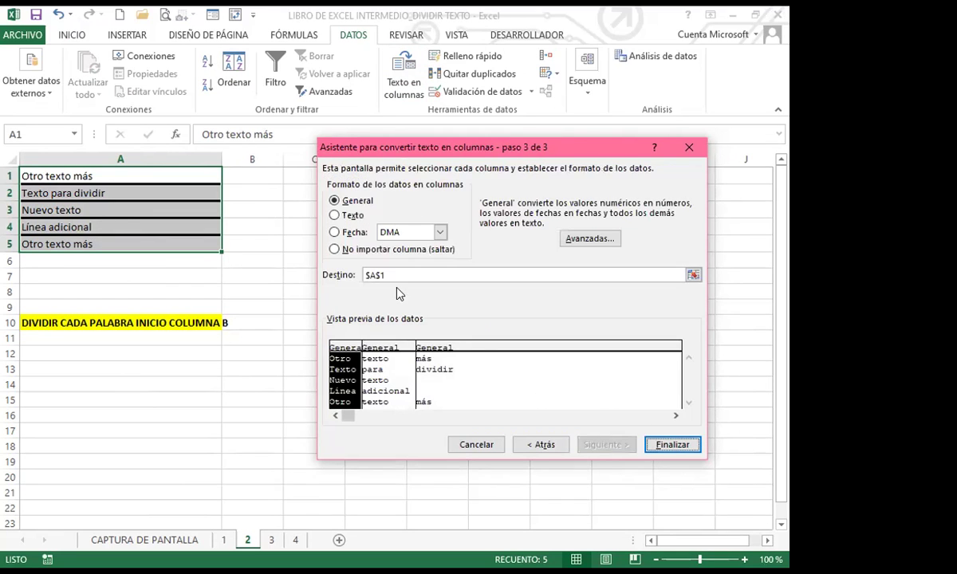
pyautogui.click(395, 275)
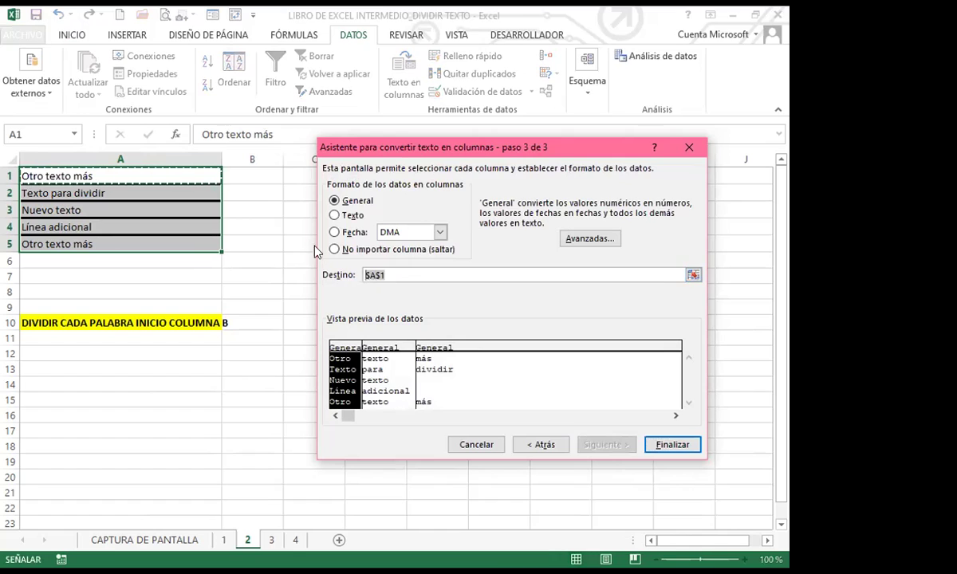
pyautogui.click(250, 170)
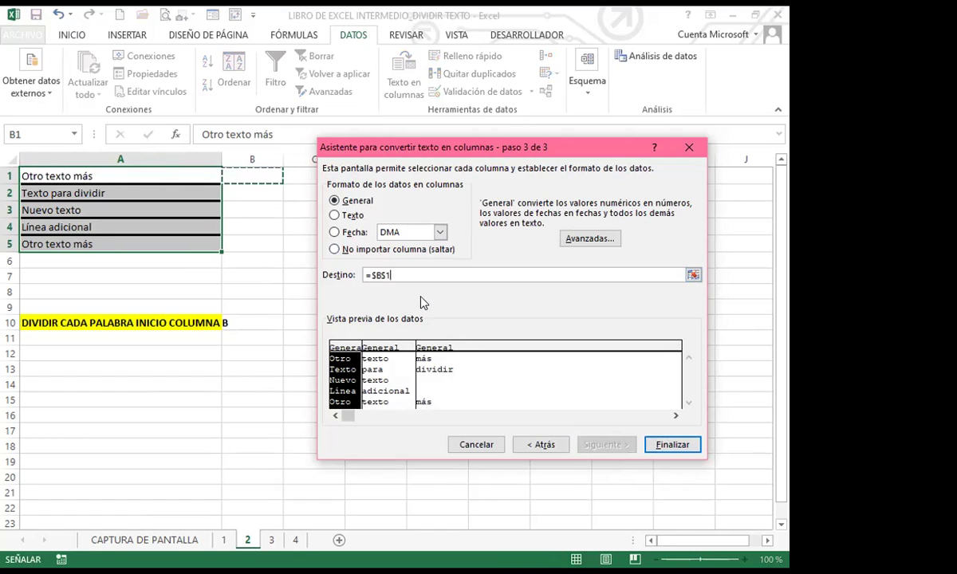
pyautogui.click(668, 445)
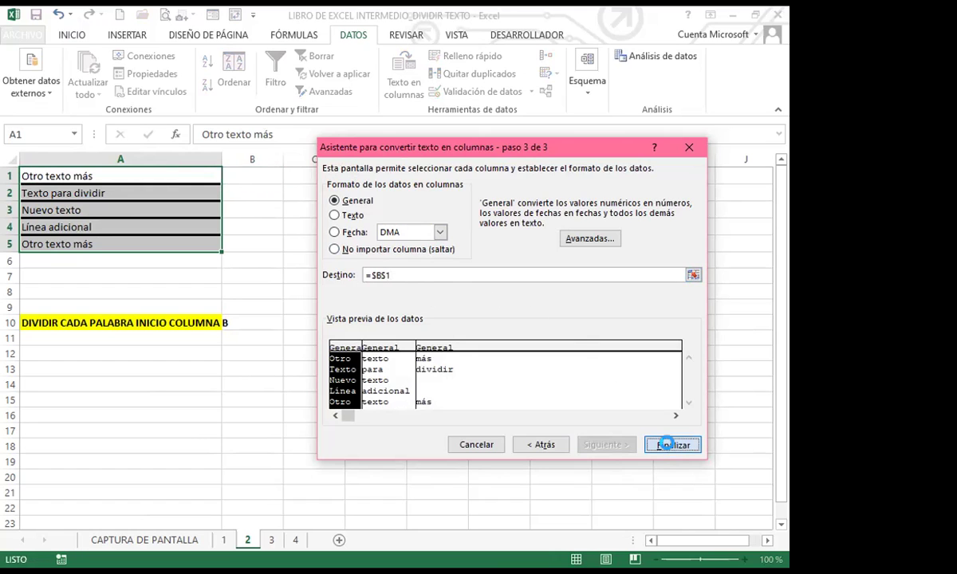
# Step: Compare the original texts in A1:A5 of sheet 2 with the separated words in B1:D5
pyautogui.moveTo(160, 176); pyautogui.dragTo(158, 233)
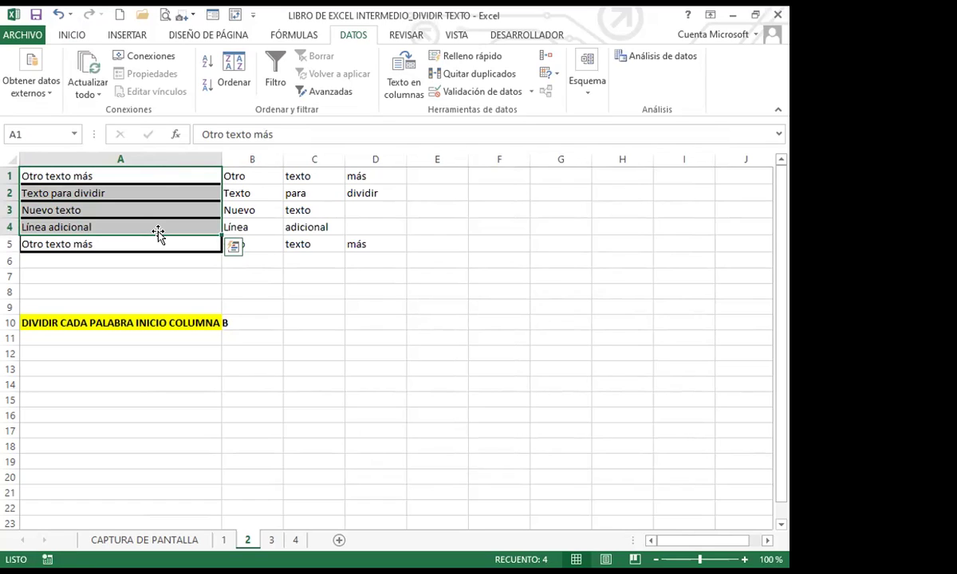
pyautogui.moveTo(239, 175); pyautogui.dragTo(363, 239)
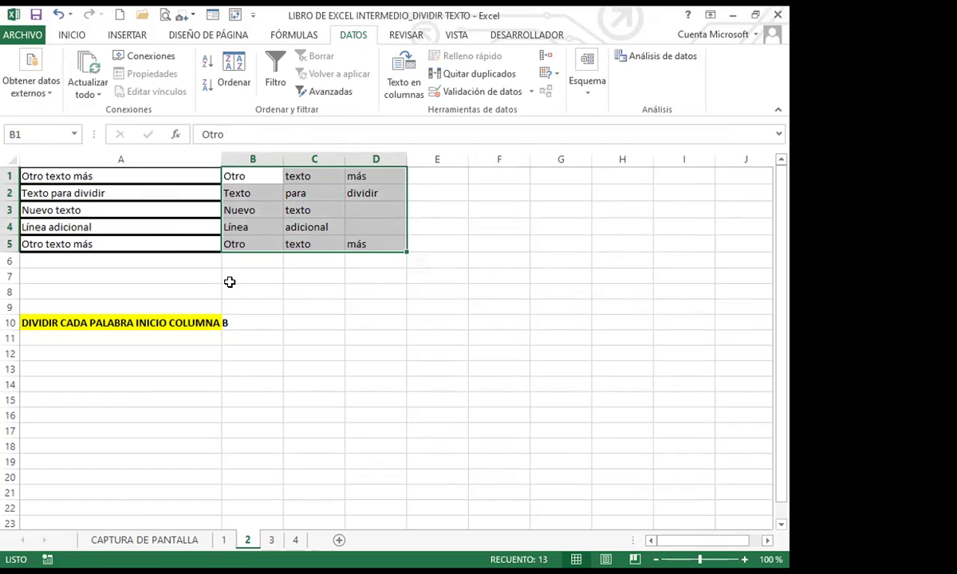
pyautogui.click(182, 242)
pyautogui.moveTo(257, 174); pyautogui.dragTo(384, 246)
pyautogui.click(297, 385)
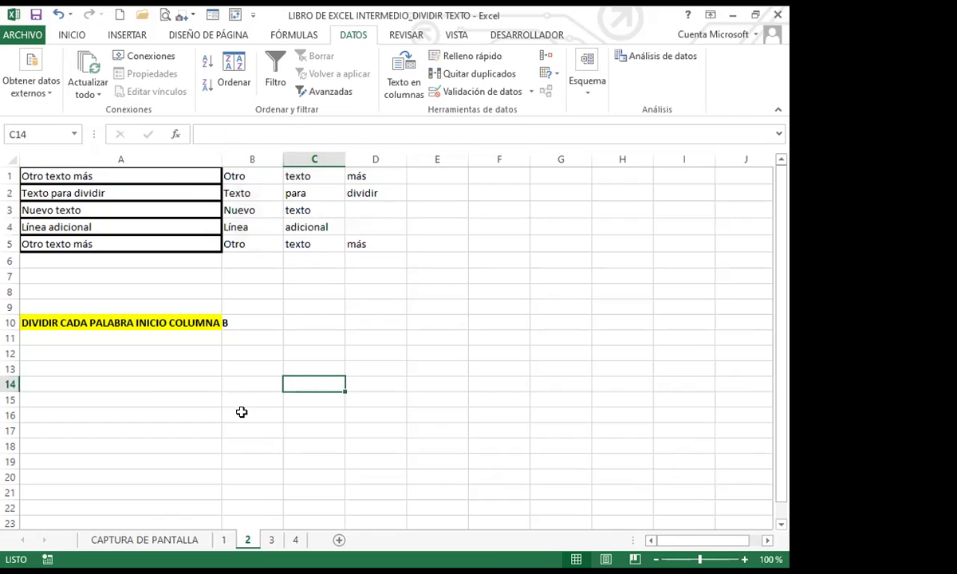
pyautogui.click(241, 400)
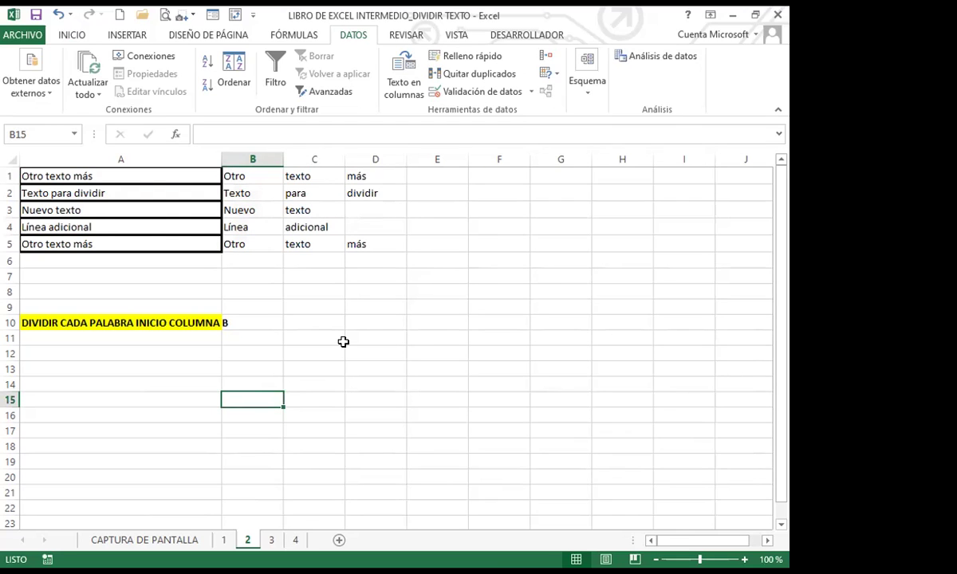
# Step: On sheet 3, split the full names in A2:A11 by spaces into the surname and first-name columns, with destination B2
pyautogui.click(271, 540)
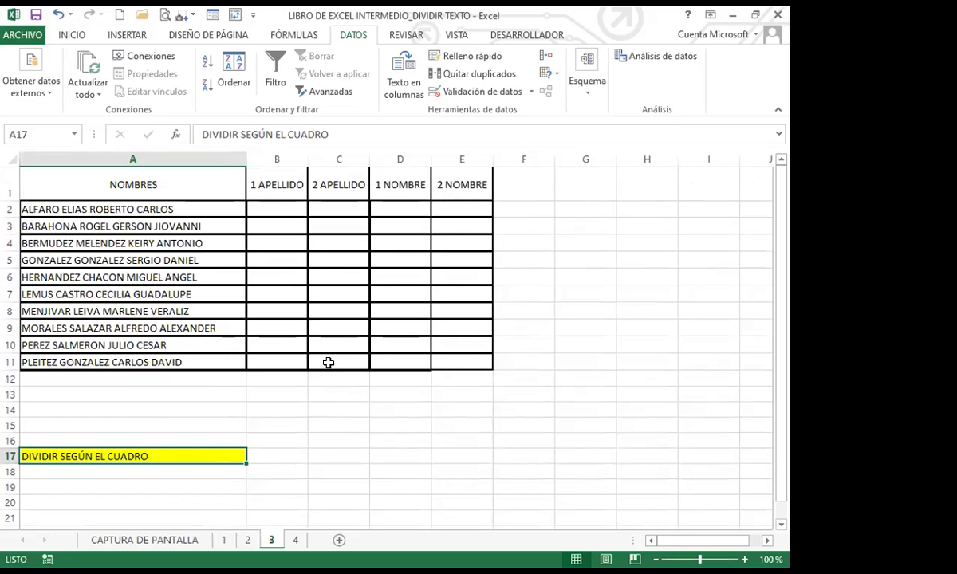
pyautogui.click(181, 209)
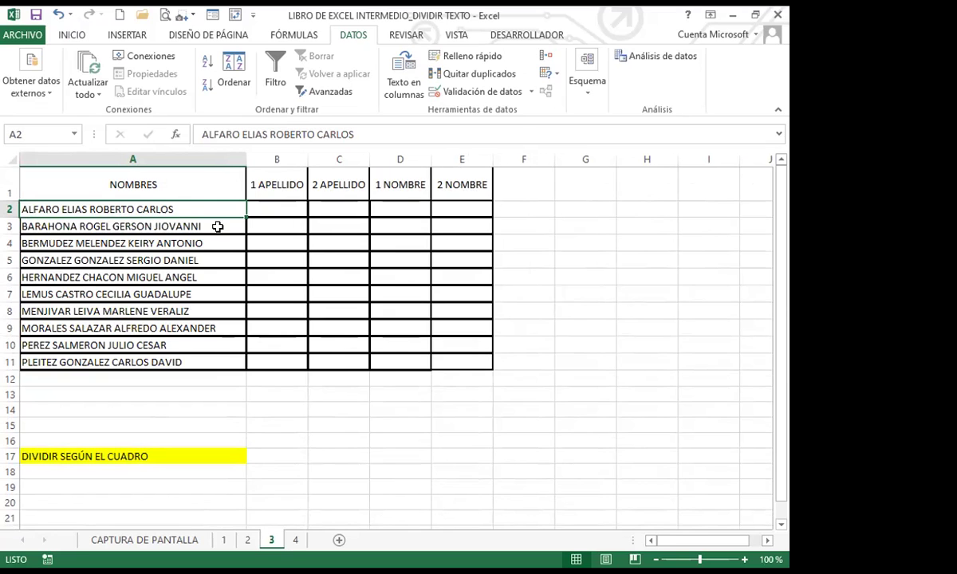
pyautogui.moveTo(207, 209); pyautogui.dragTo(209, 363)
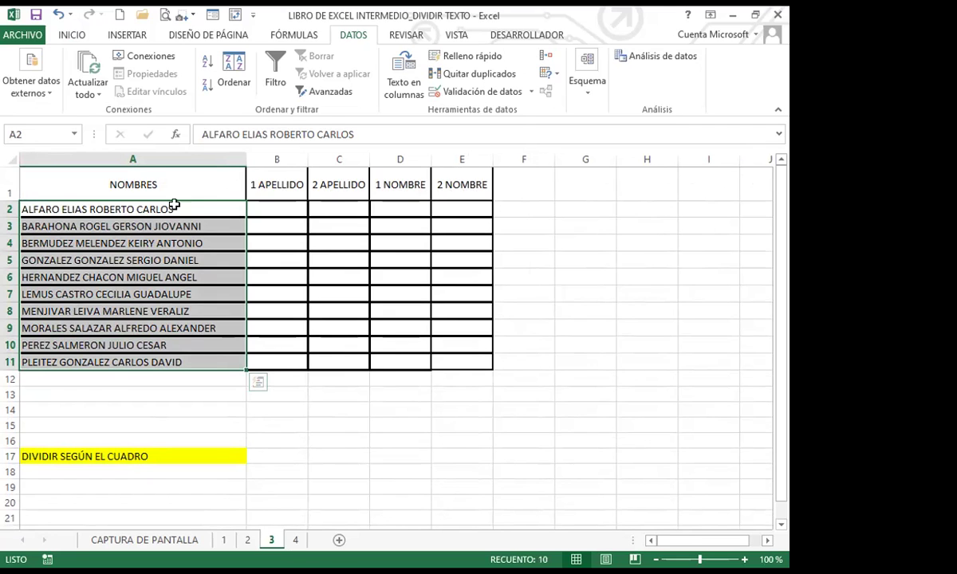
pyautogui.click(401, 67)
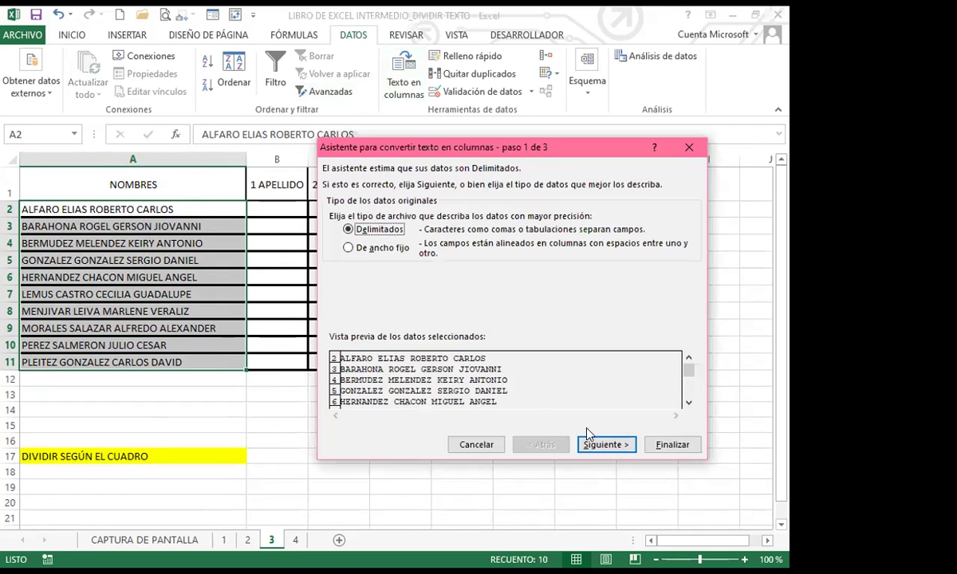
pyautogui.click(611, 447)
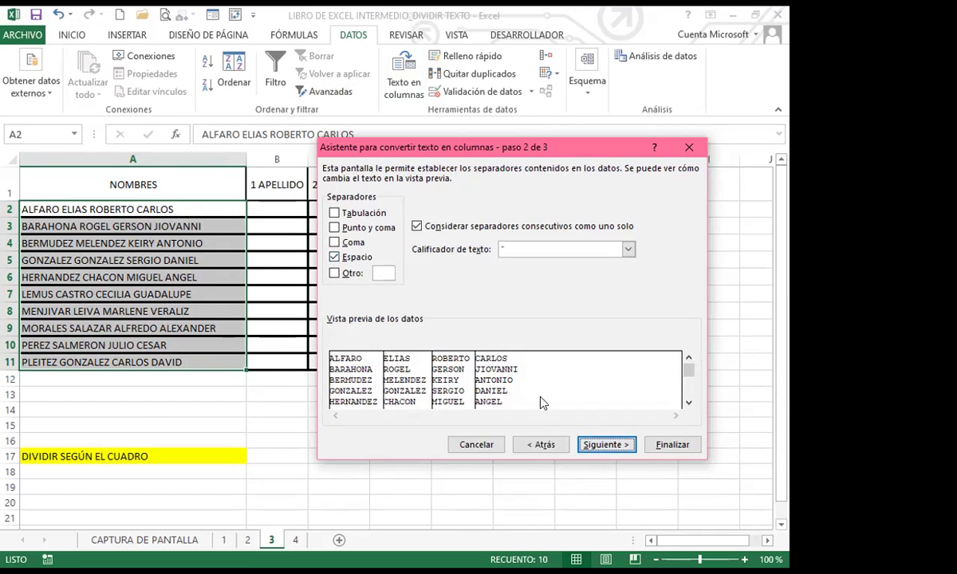
pyautogui.click(608, 445)
pyautogui.click(425, 275)
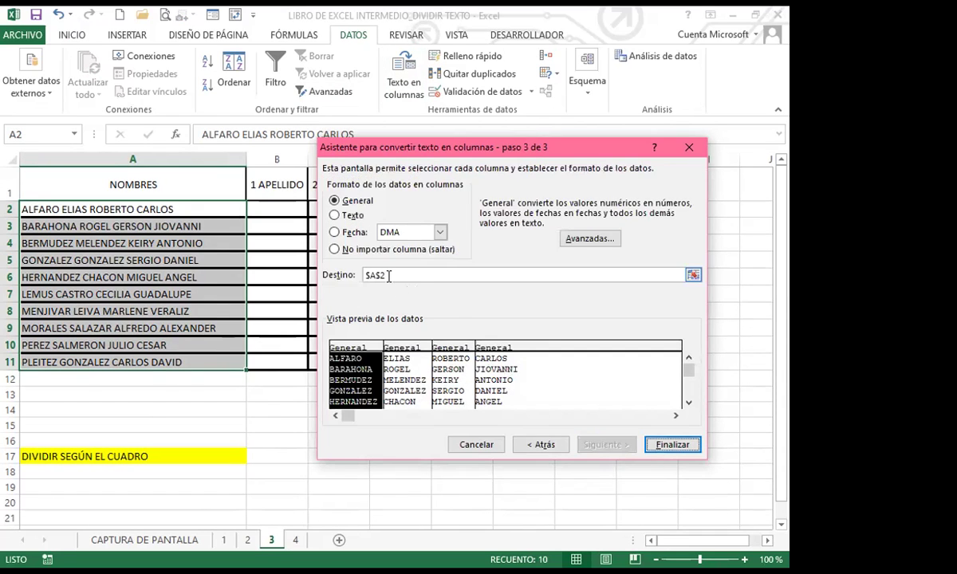
pyautogui.click(259, 206)
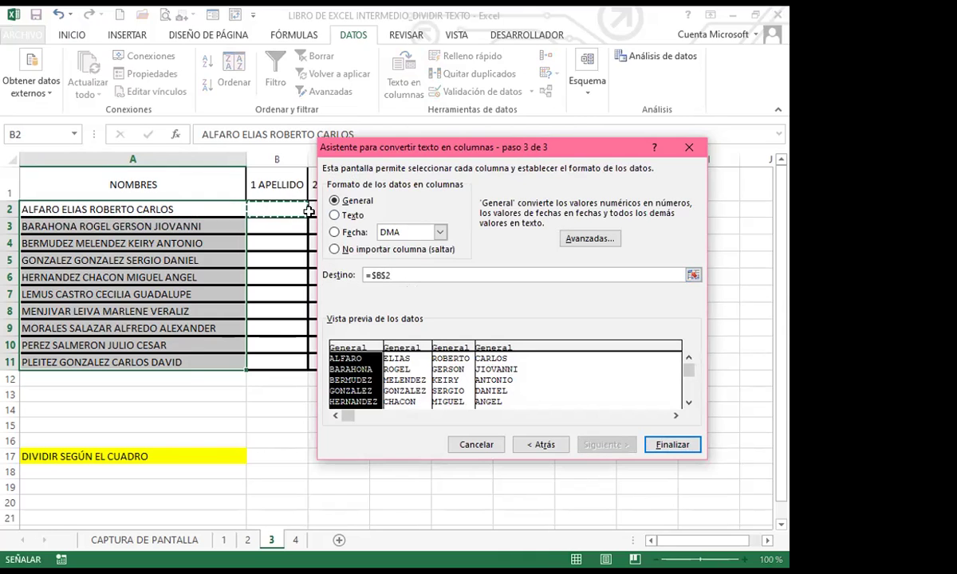
pyautogui.click(690, 447)
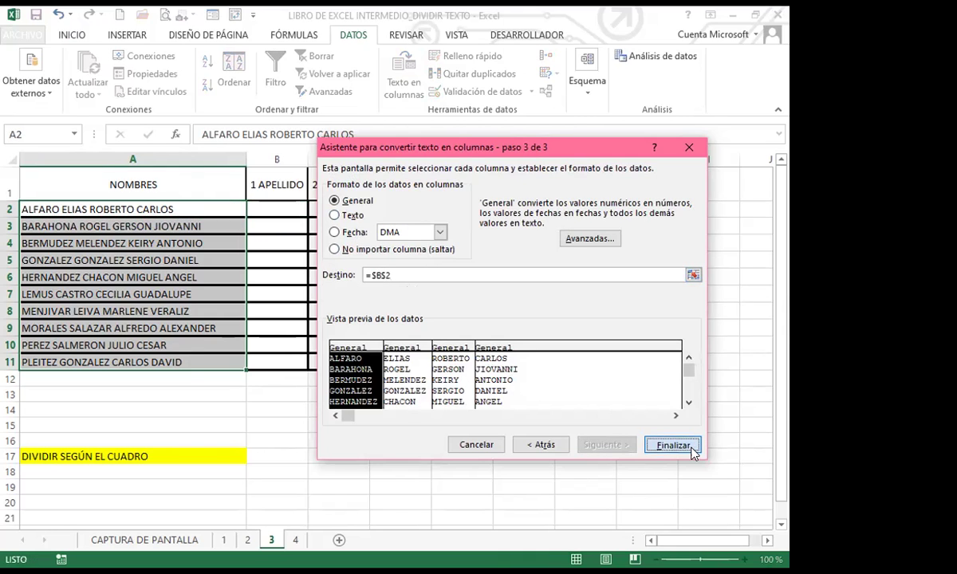
pyautogui.click(357, 335)
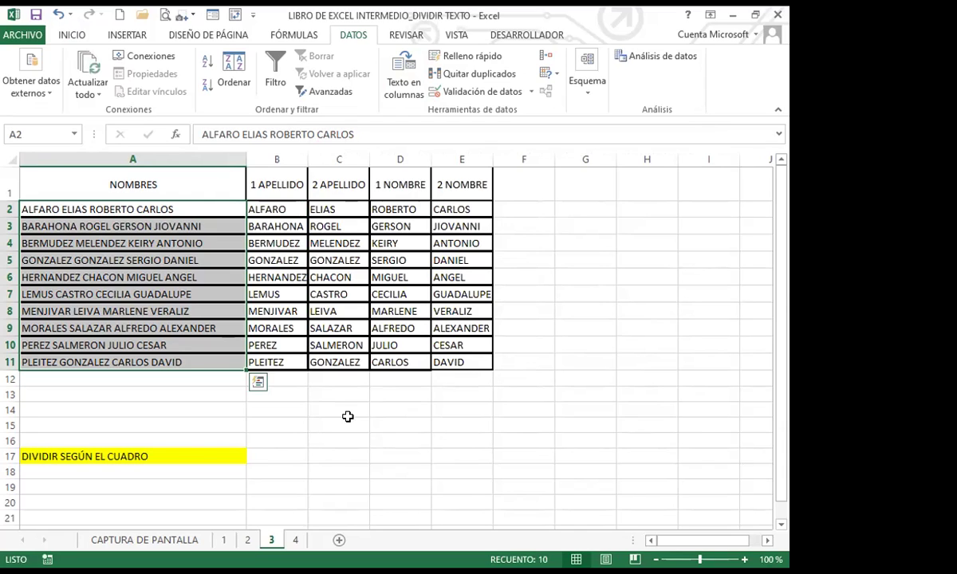
pyautogui.click(262, 211)
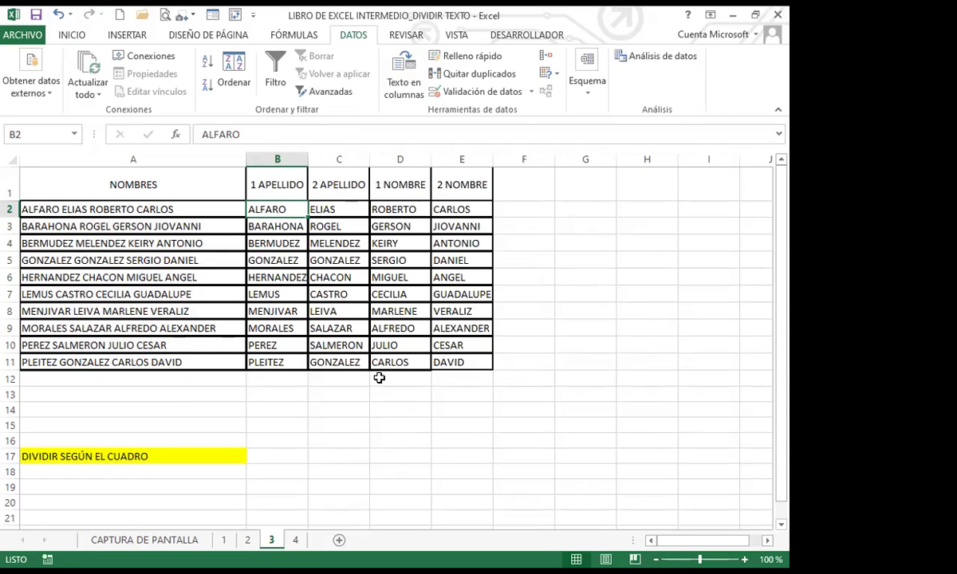
# Step: On sheet 4, split the participants in A2:A21 into the APELLIDO and NOMBRE columns, delimited by Coma instead of Espacio, with destination B2
pyautogui.click(295, 540)
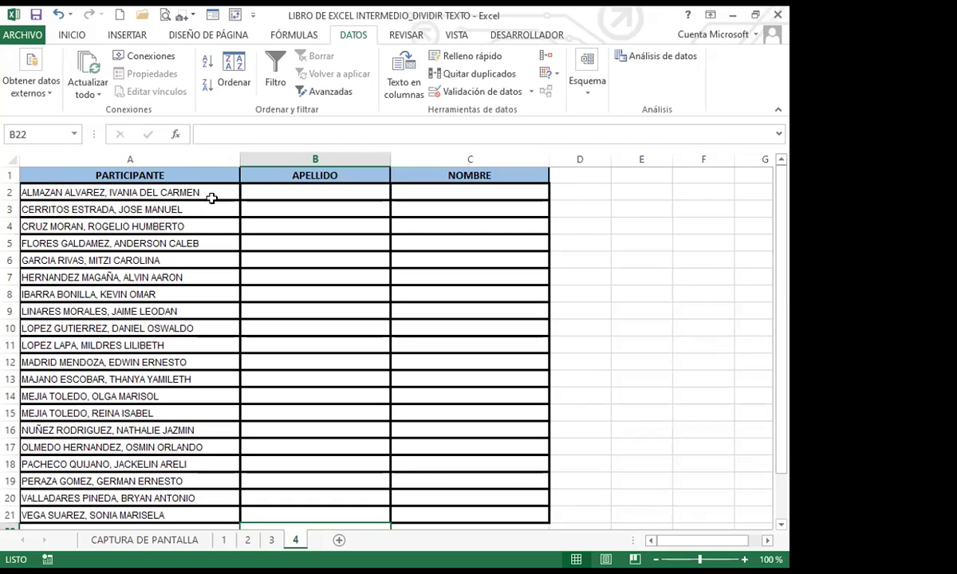
pyautogui.click(343, 170)
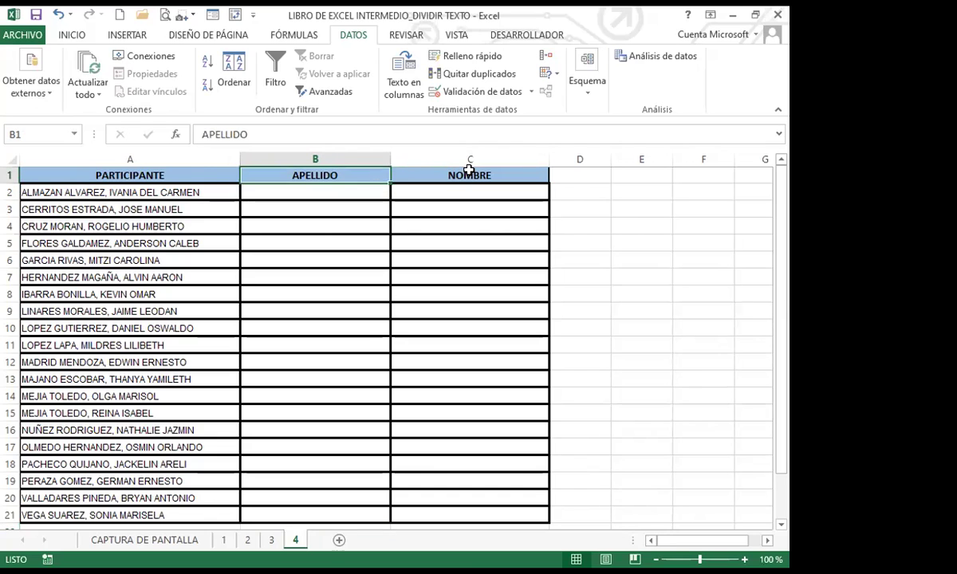
pyautogui.click(517, 173)
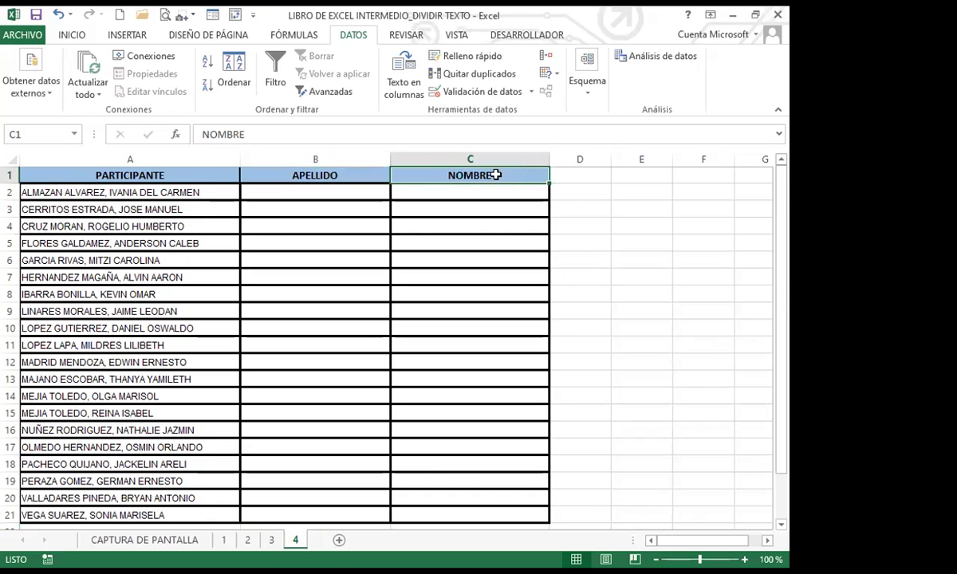
pyautogui.moveTo(196, 191); pyautogui.dragTo(200, 507)
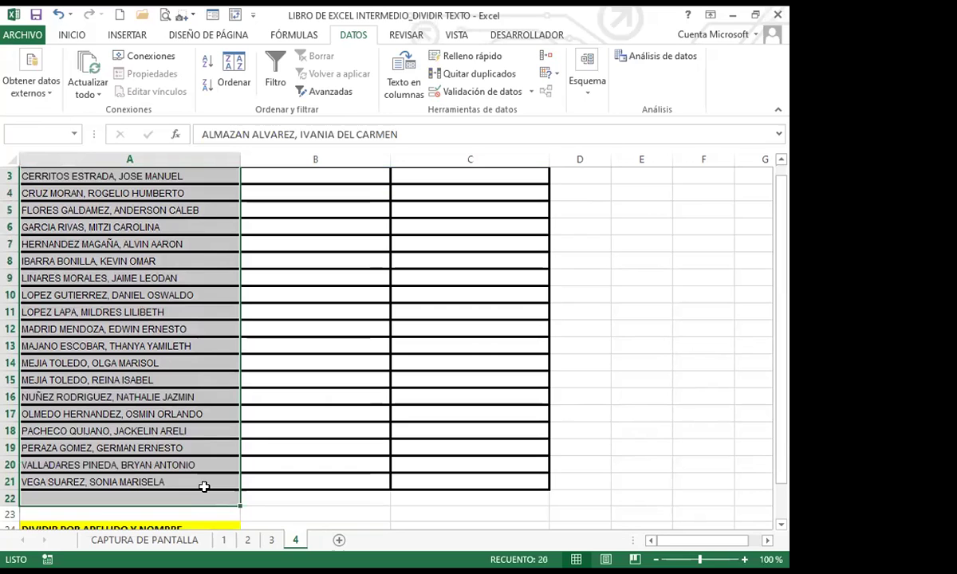
pyautogui.scroll(-1, 335, 218)
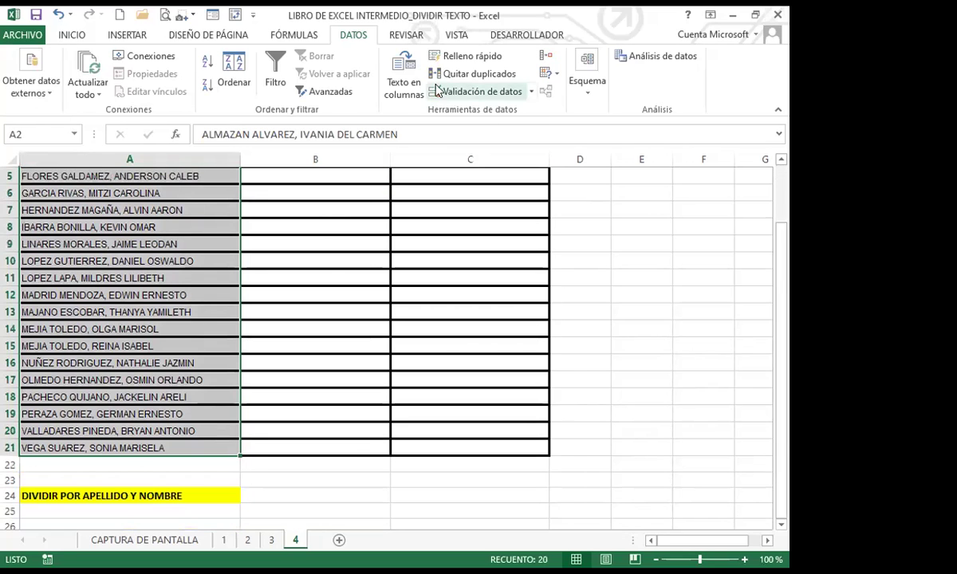
pyautogui.scroll(2, 406, 75)
pyautogui.click(404, 72)
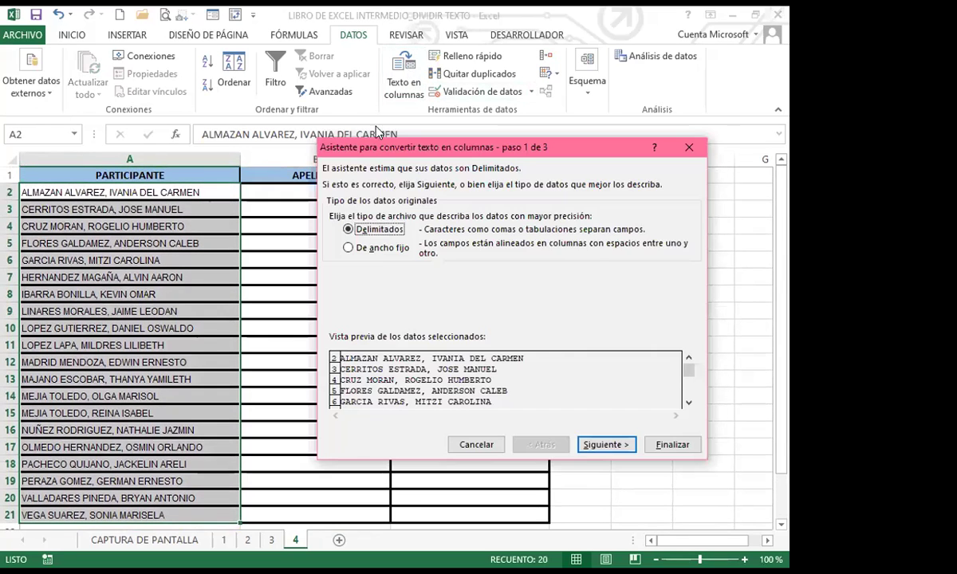
pyautogui.click(592, 445)
pyautogui.click(335, 242)
pyautogui.click(351, 257)
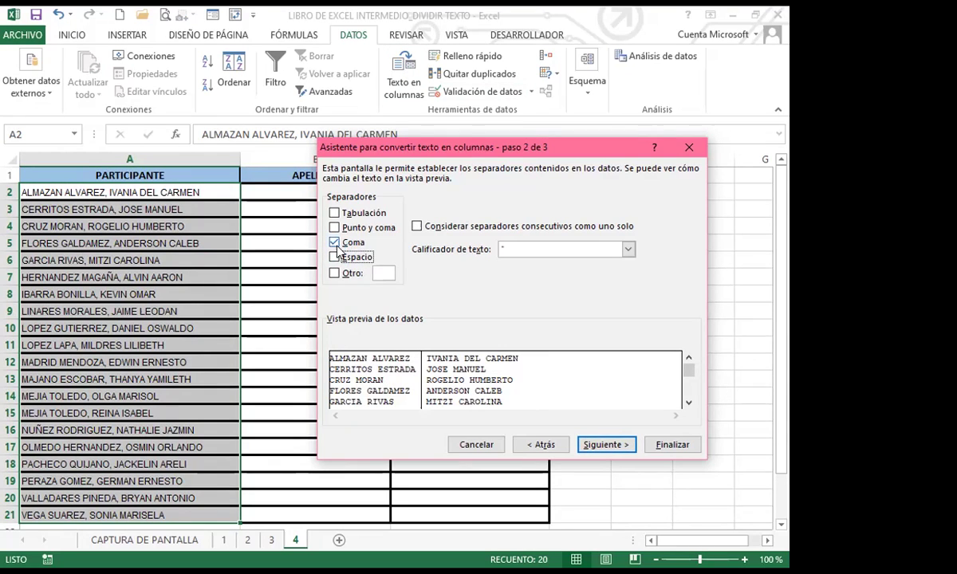
pyautogui.click(608, 445)
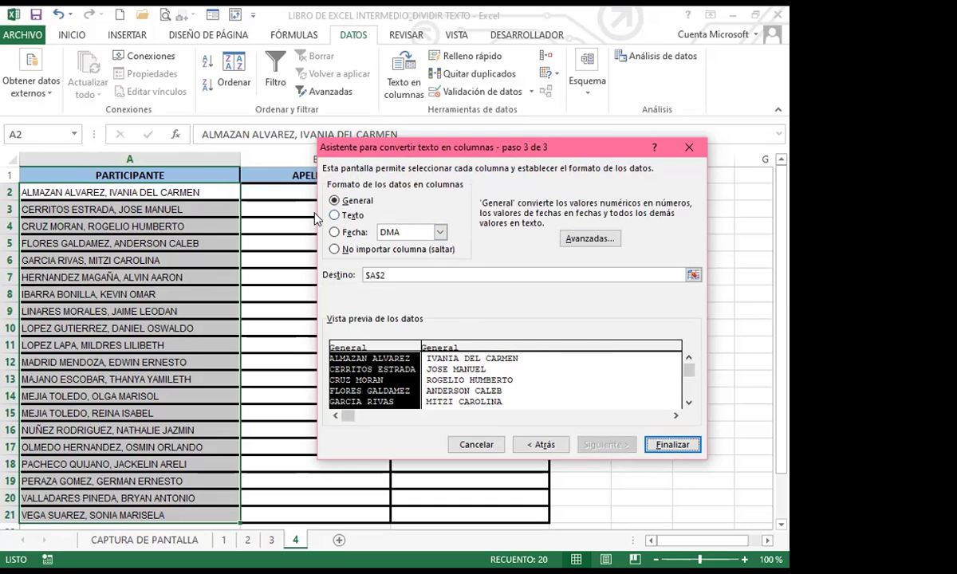
pyautogui.moveTo(390, 275); pyautogui.dragTo(348, 274)
pyautogui.press('Delete')
pyautogui.click(281, 190)
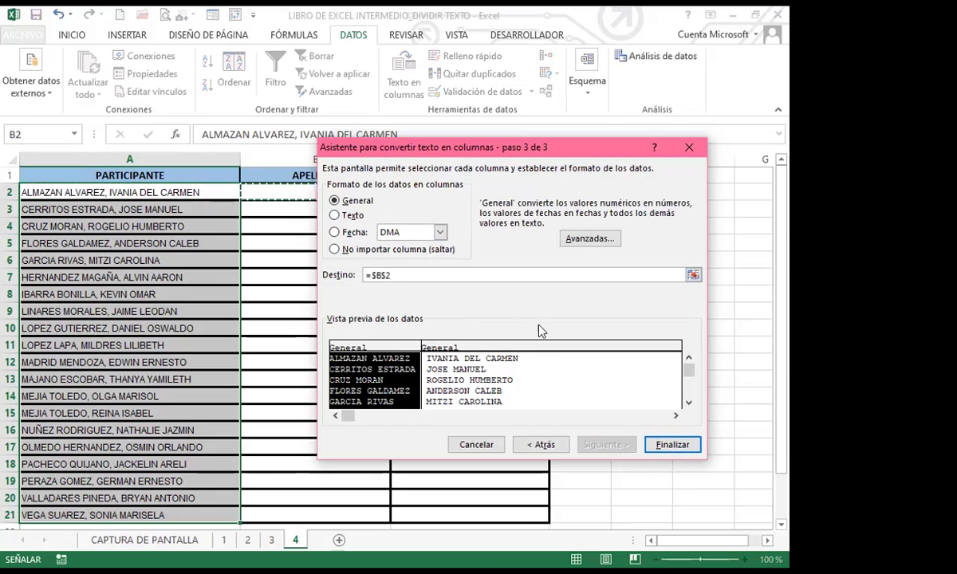
pyautogui.click(674, 442)
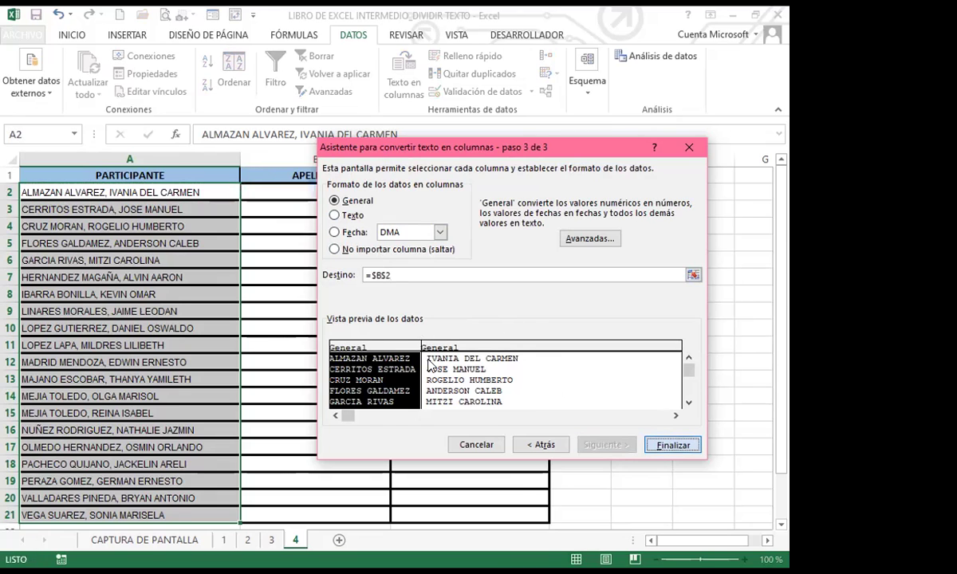
# Step: Compare the original participant entries in A2:A21 of sheet 4 with the separated surnames and first names in B2:C21
pyautogui.click(334, 330)
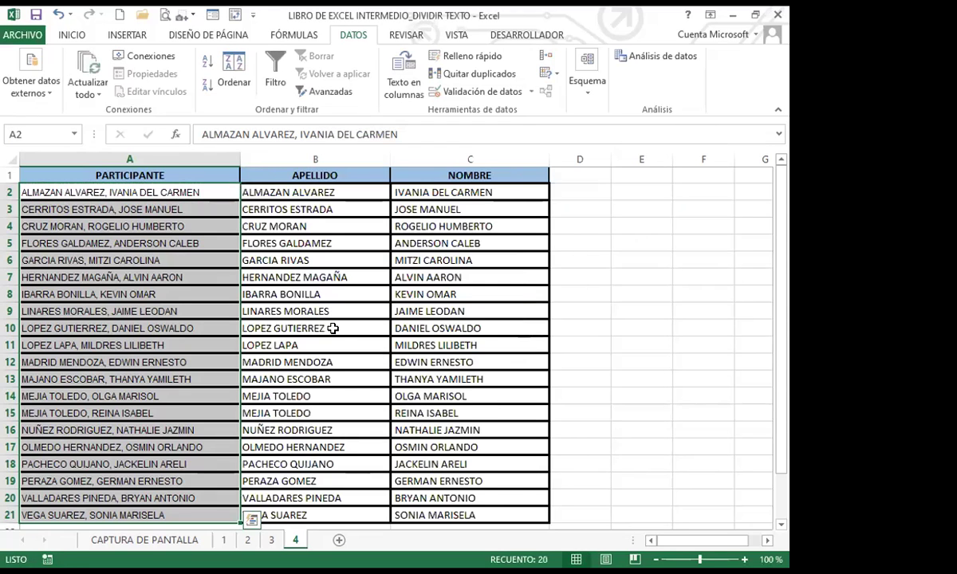
pyautogui.scroll(-2, 341, 383)
pyautogui.scroll(2, 355, 428)
pyautogui.click(346, 192)
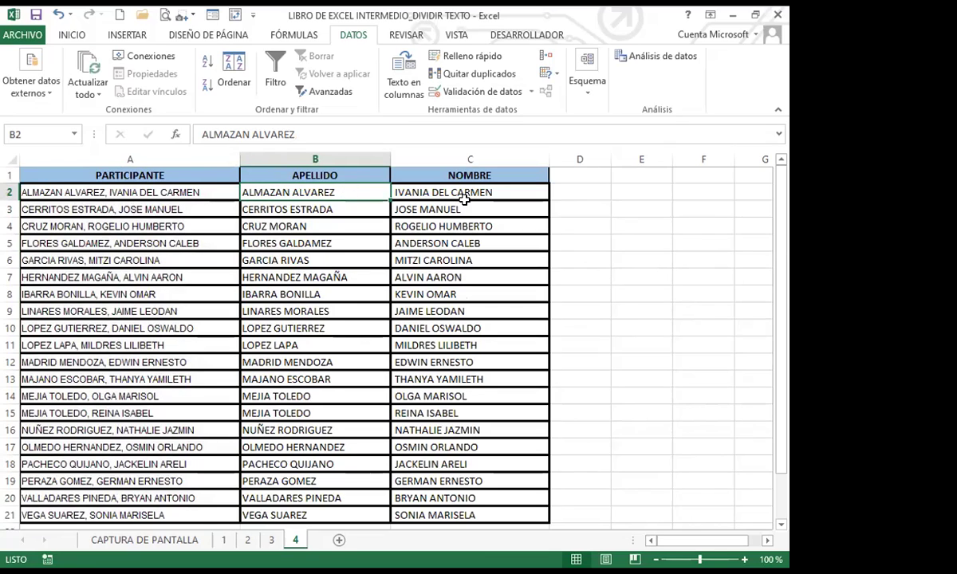
pyautogui.click(439, 190)
pyautogui.click(317, 192)
pyautogui.click(445, 197)
pyautogui.click(326, 350)
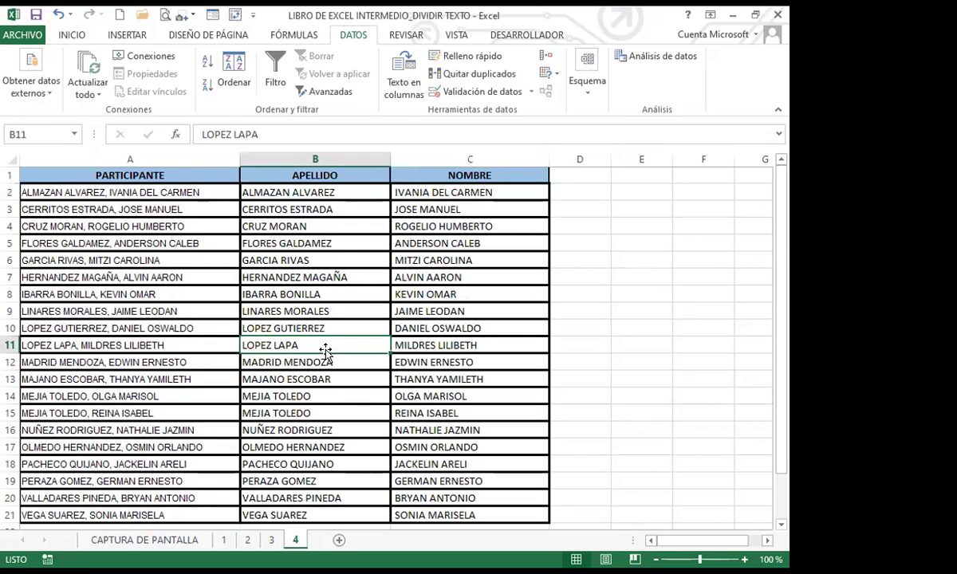
pyautogui.click(189, 279)
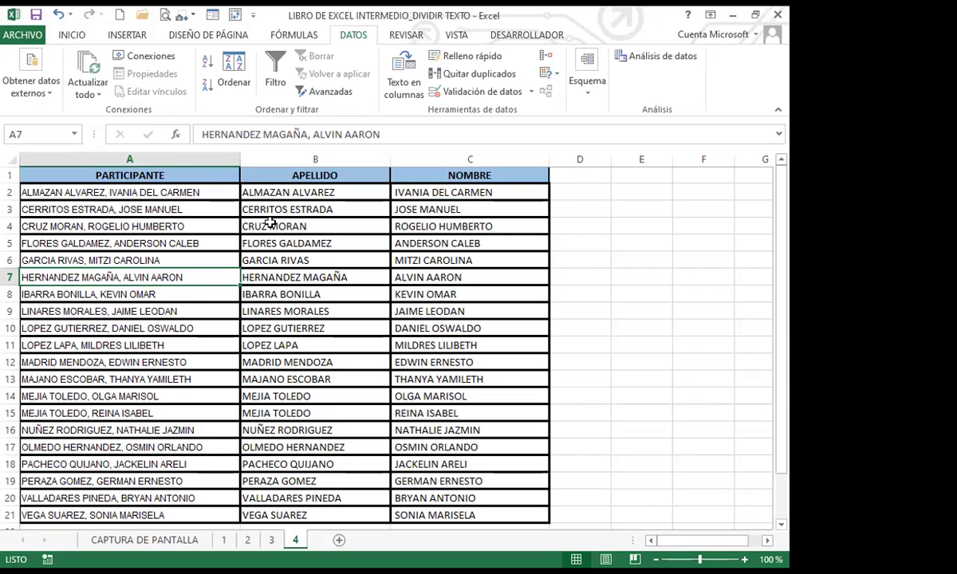
pyautogui.click(308, 192)
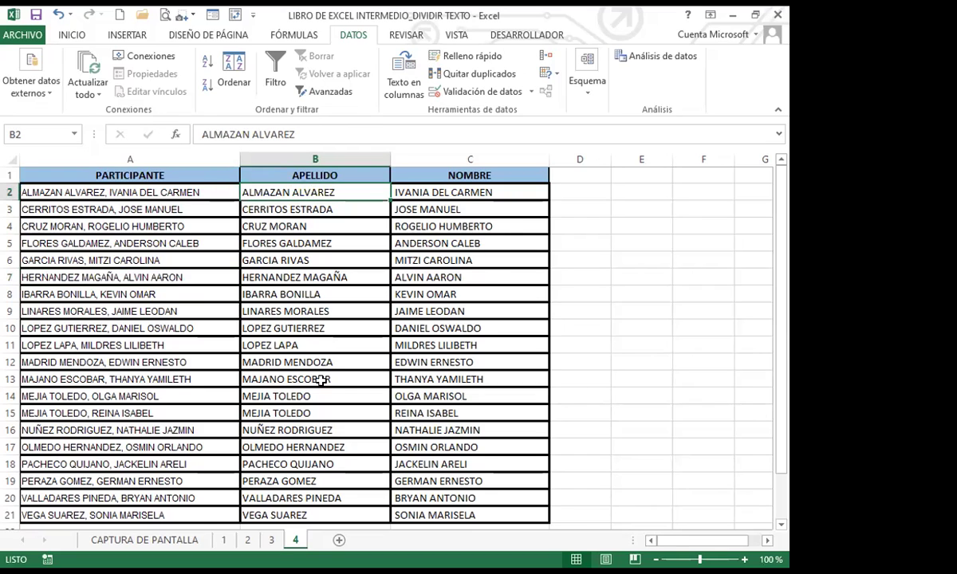
pyautogui.scroll(-4, 321, 381)
pyautogui.scroll(4, 321, 421)
pyautogui.click(292, 272)
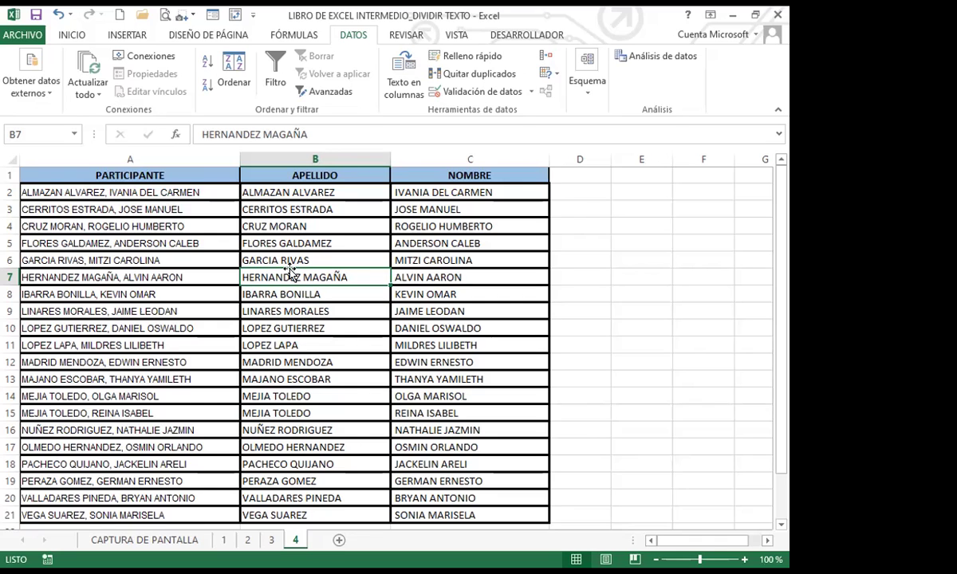
pyautogui.scroll(-2, 276, 383)
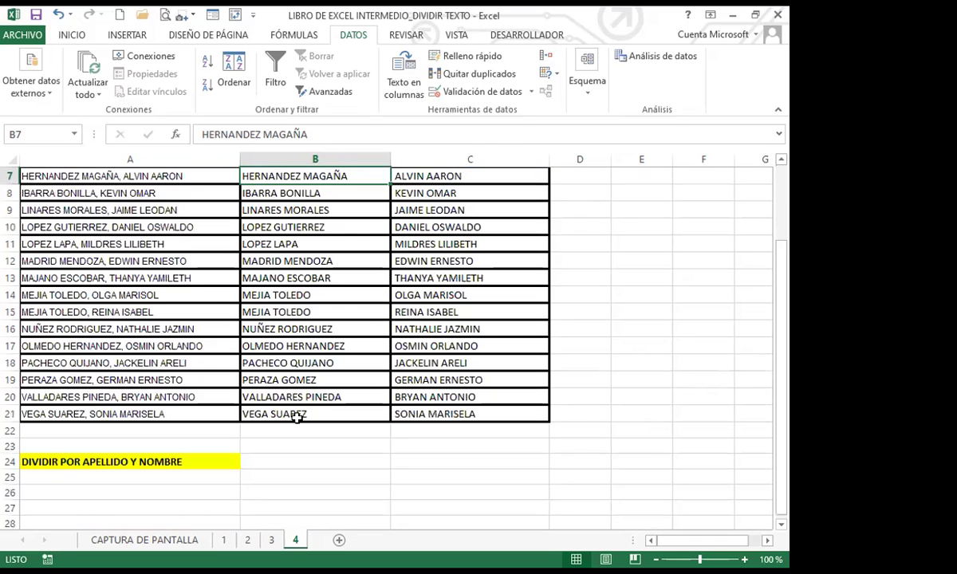
pyautogui.click(330, 383)
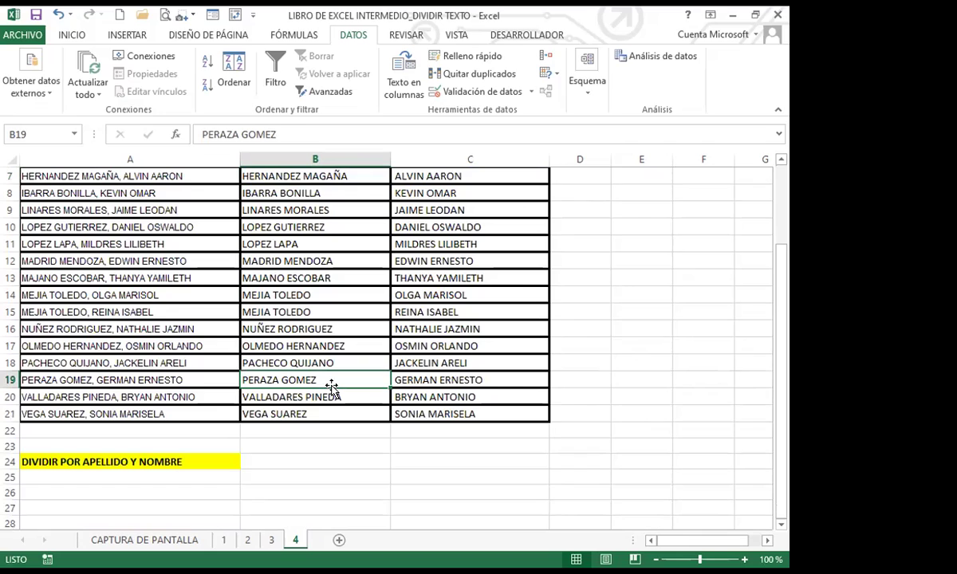